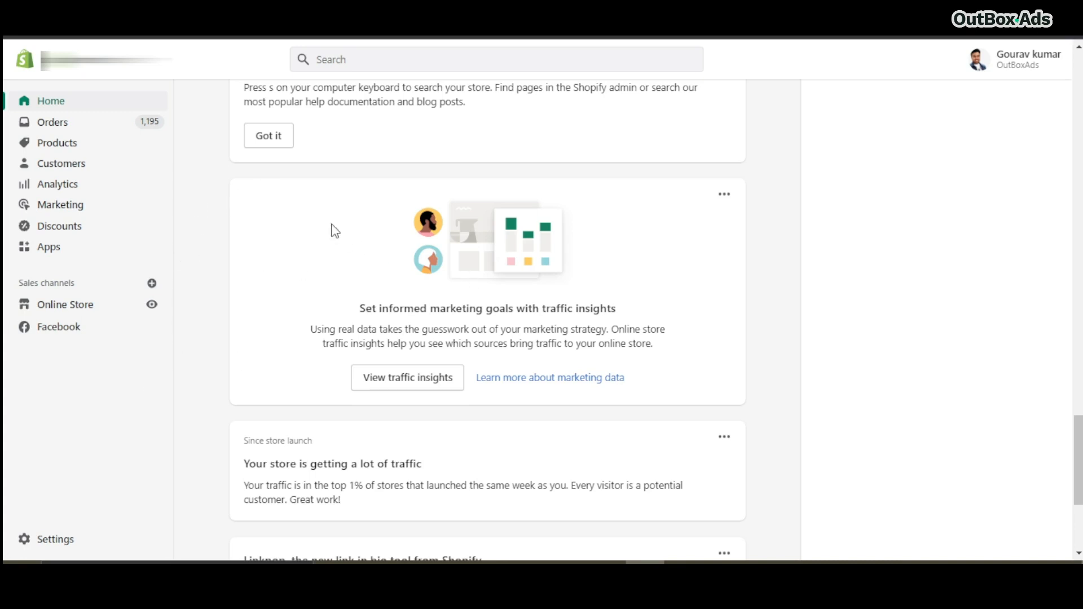
Step: Open the tax settings for India in the store's taxes and duties settings
click(54, 545)
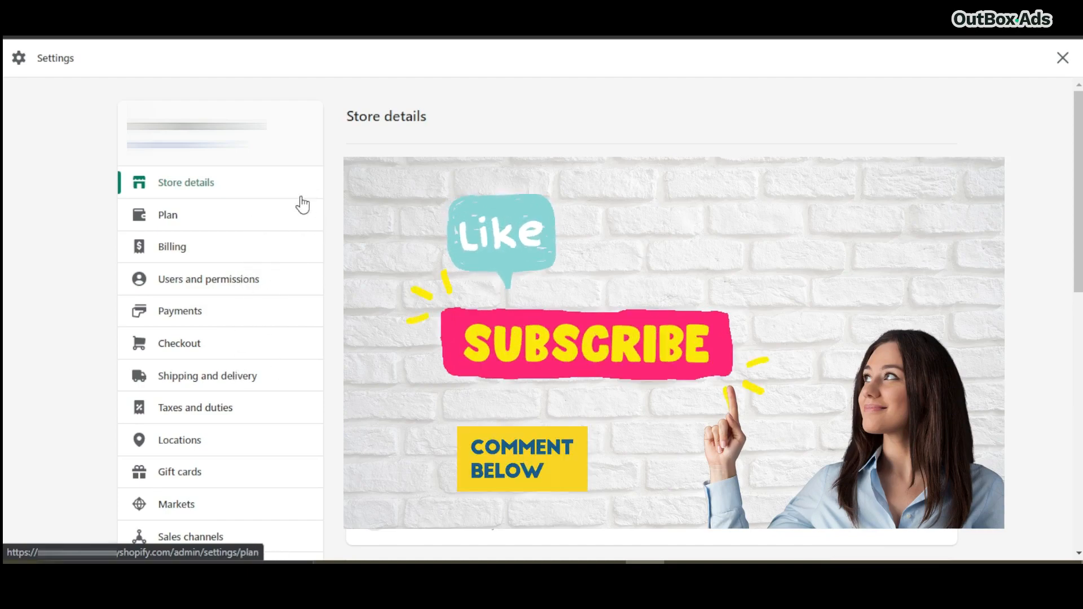
scroll(169, 418, down, 1)
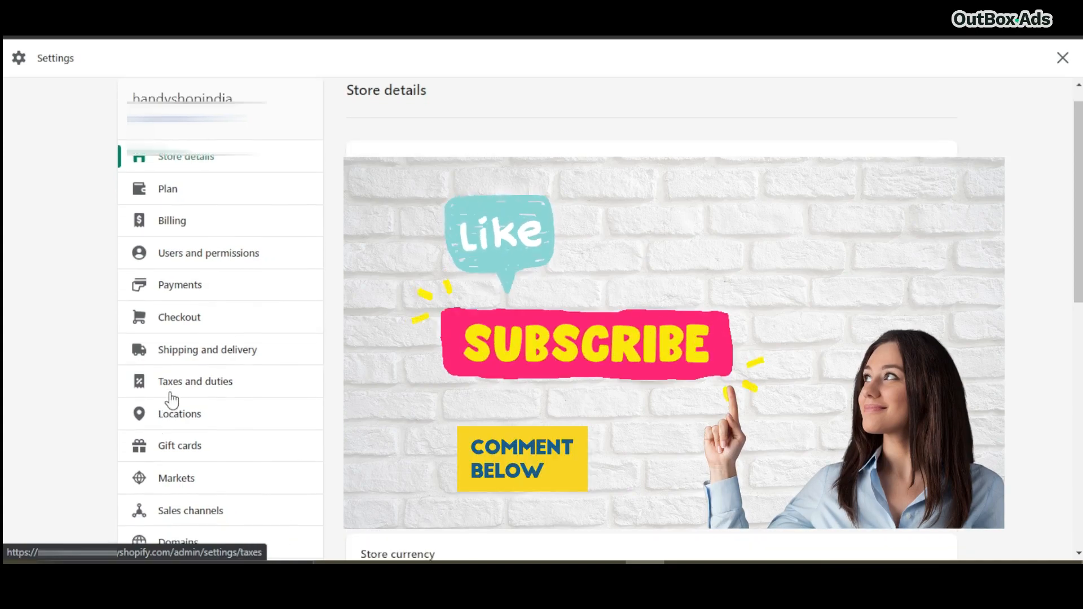
click(212, 395)
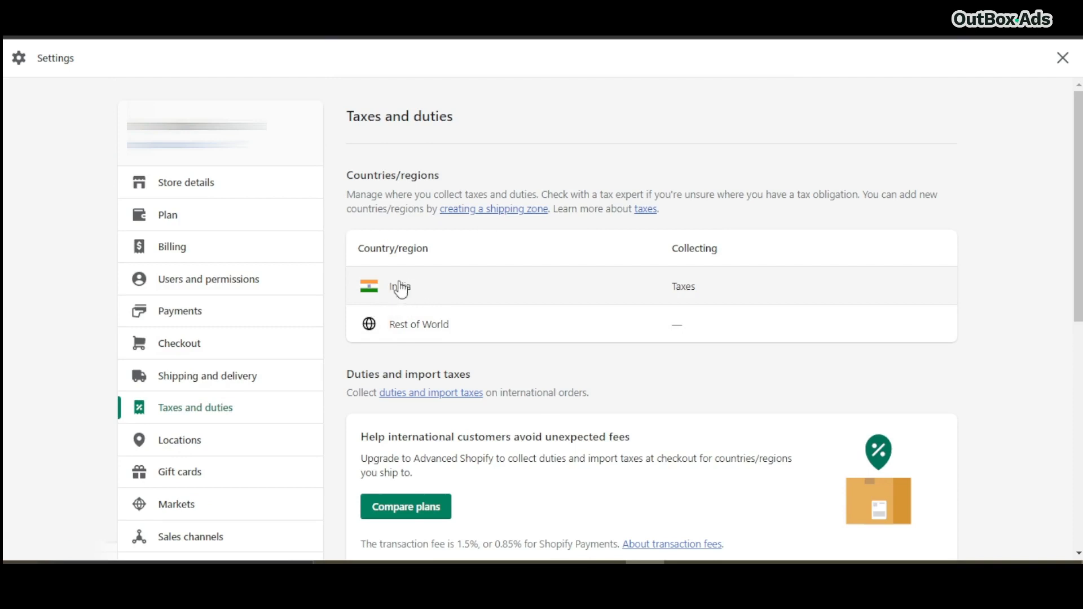
click(541, 294)
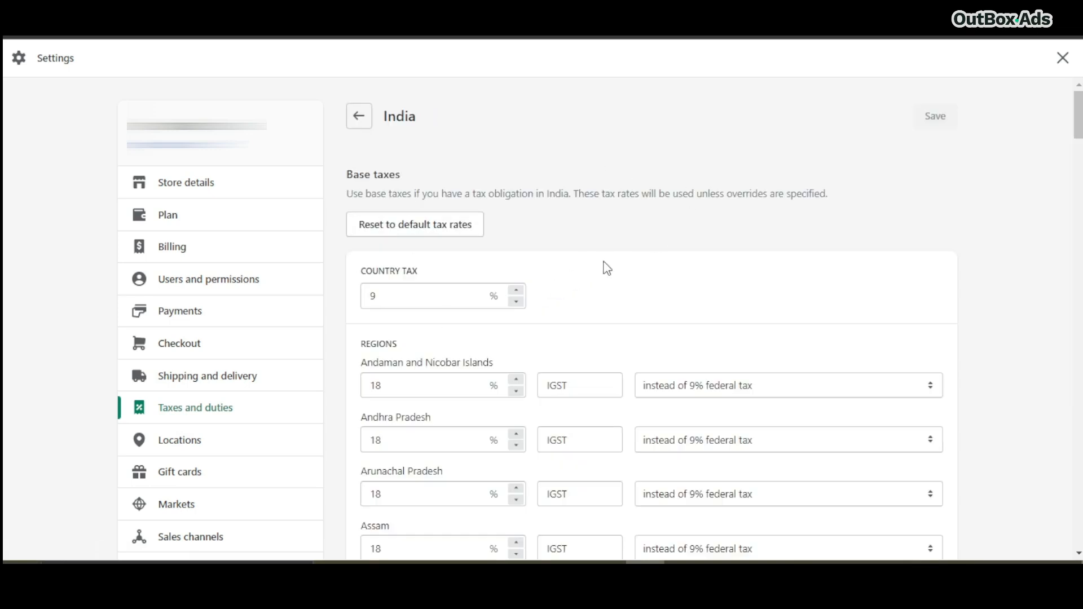
Step: Review the base tax rates of India's regions, from Andaman and Nicobar Islands through West Bengal
scroll(598, 265, down, 1)
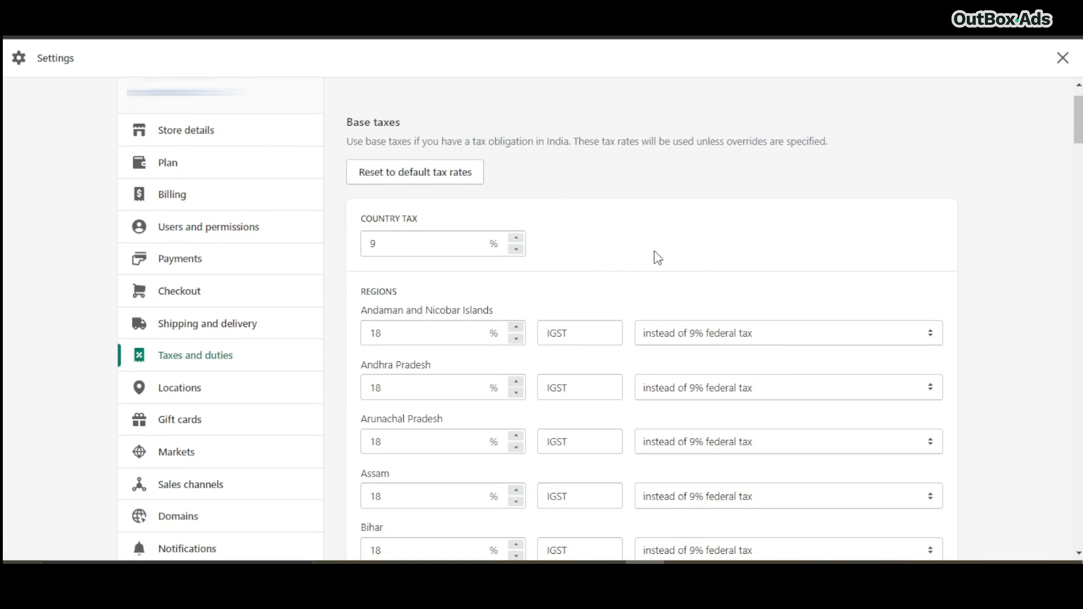
double_click(387, 328)
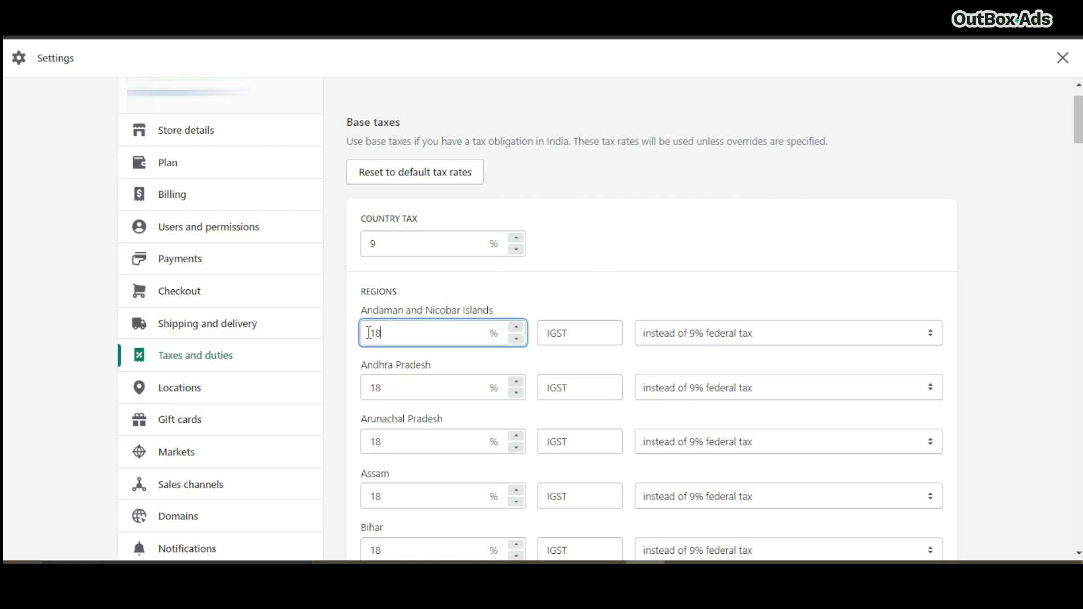
click(536, 290)
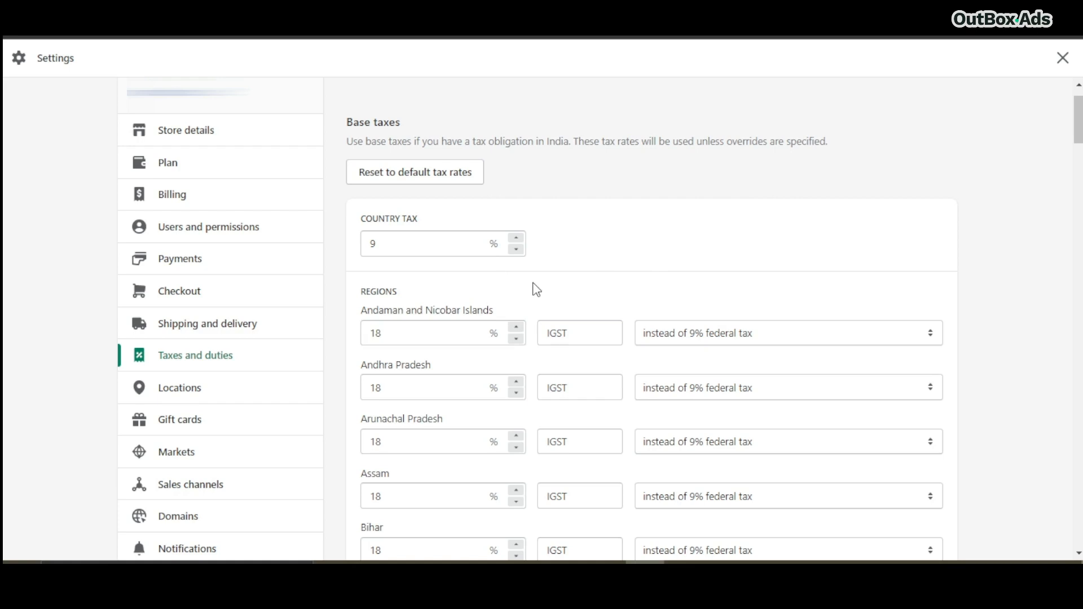
double_click(376, 332)
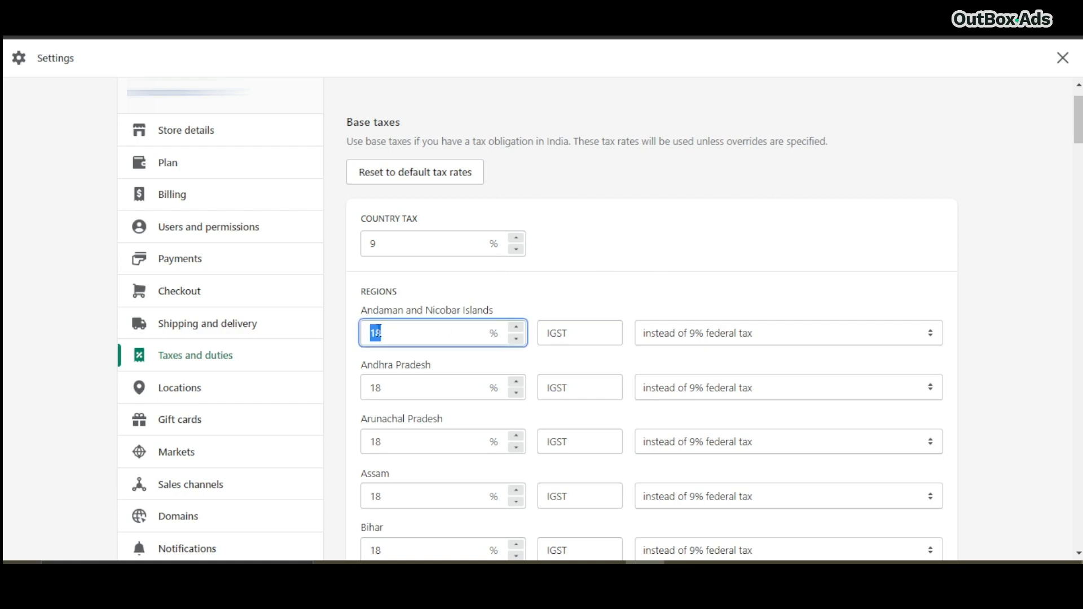
click(387, 334)
click(540, 284)
scroll(556, 377, down, 4)
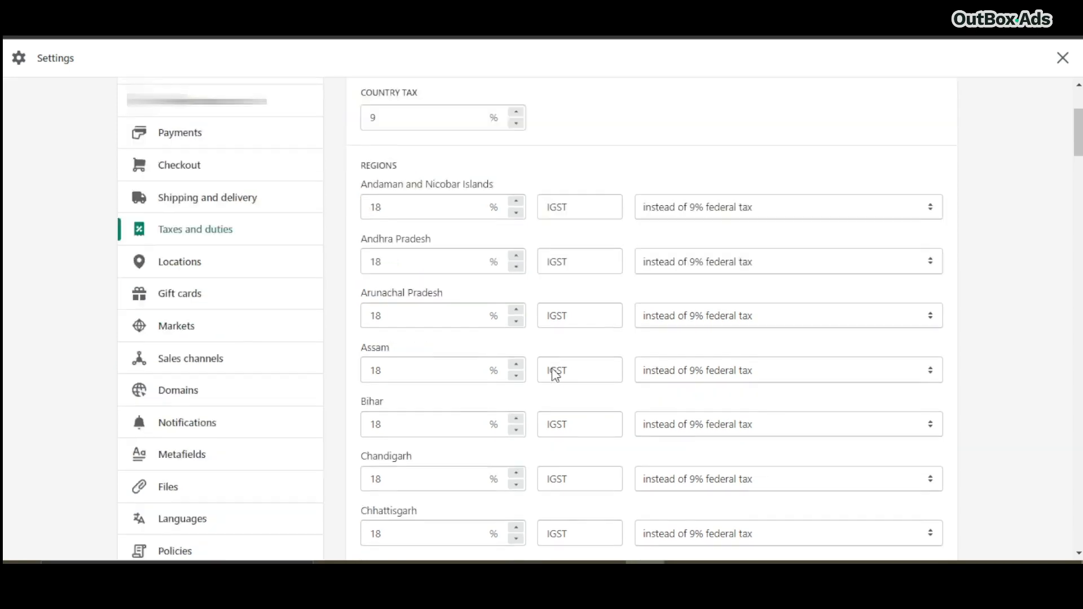
scroll(555, 375, down, 3)
scroll(555, 375, down, 5)
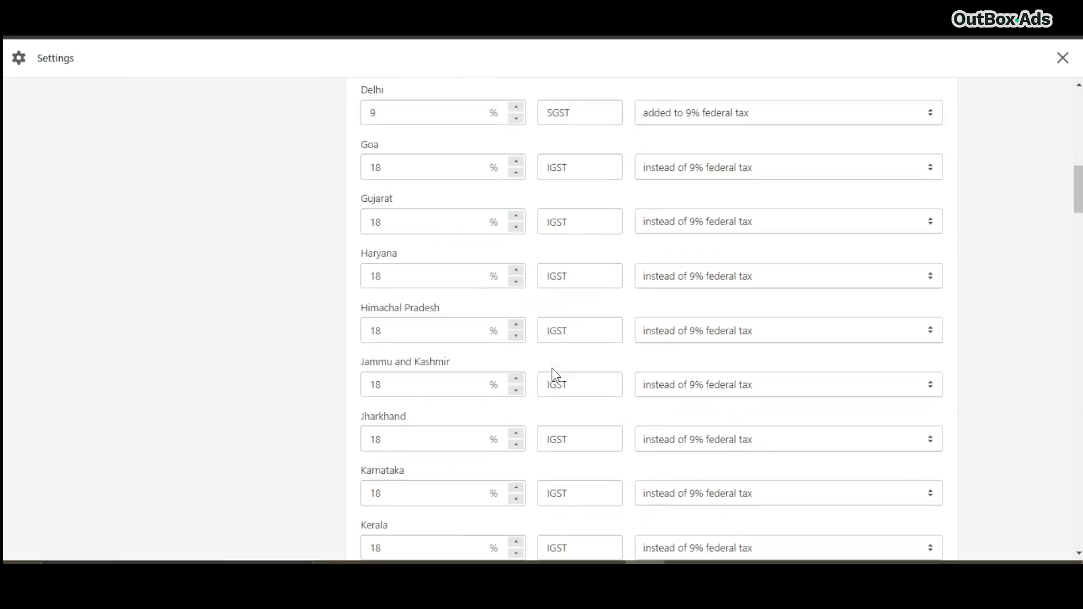
scroll(552, 370, down, 10)
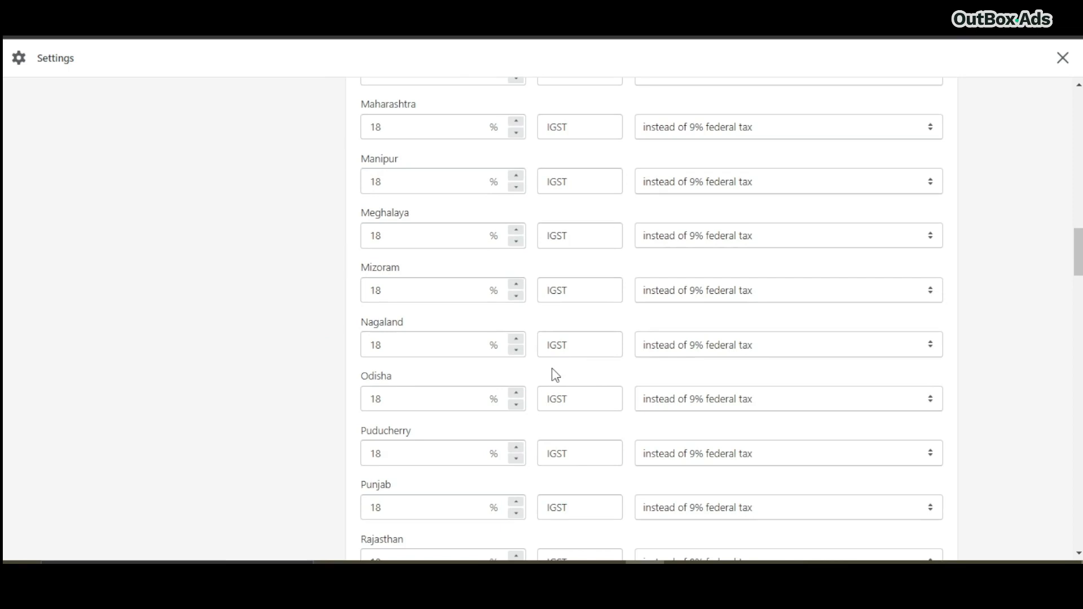
scroll(551, 368, down, 13)
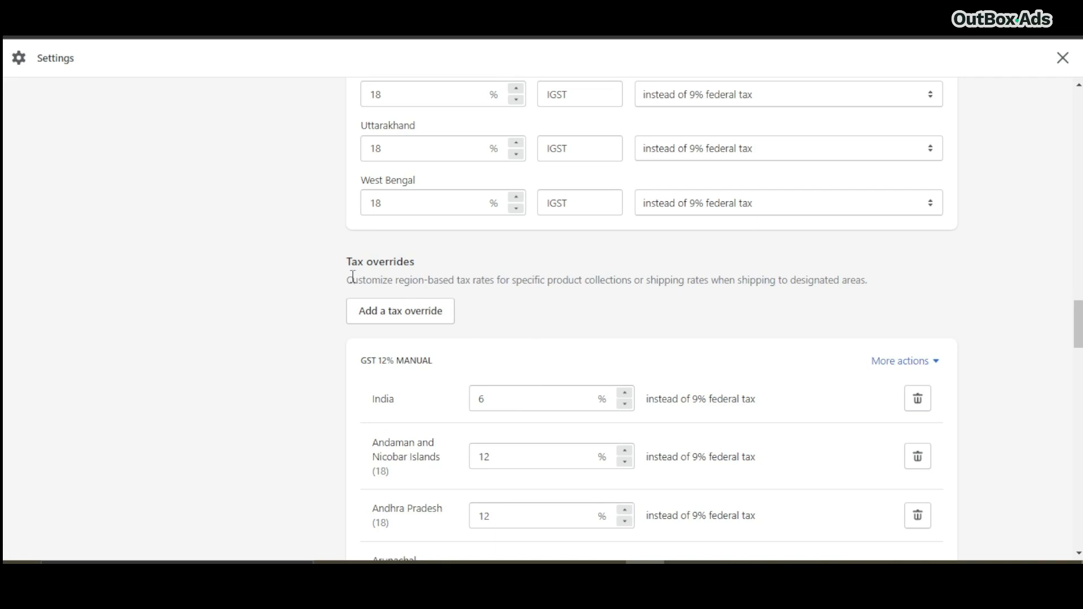
Step: Compare the West Bengal base rate with the Andaman and Nicobar Islands rate in the GST 12% Manual tax override
drag(347, 261, 485, 273)
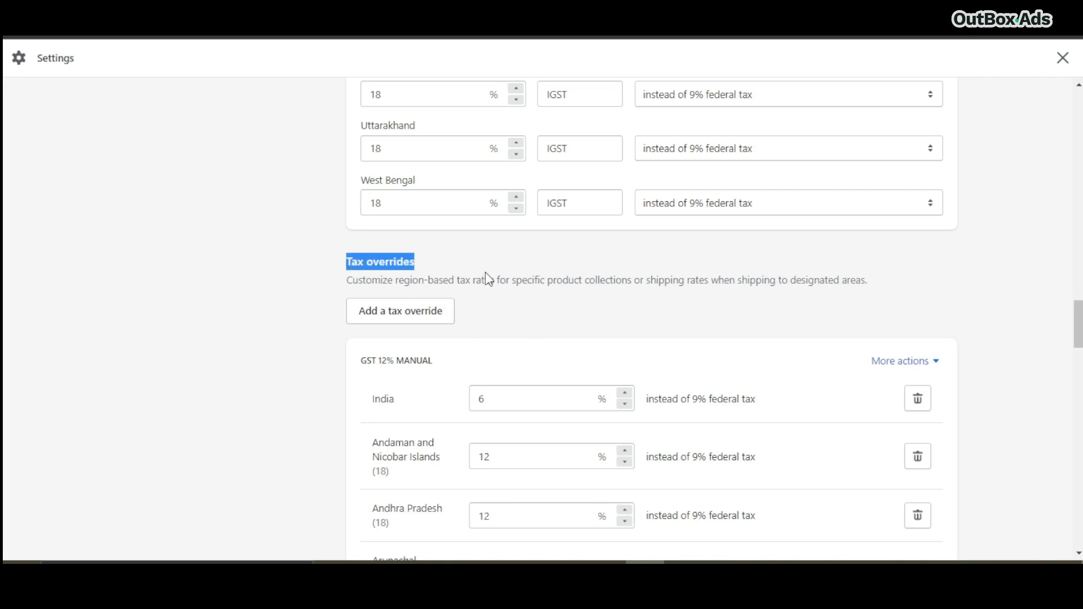
scroll(485, 303, up, 1)
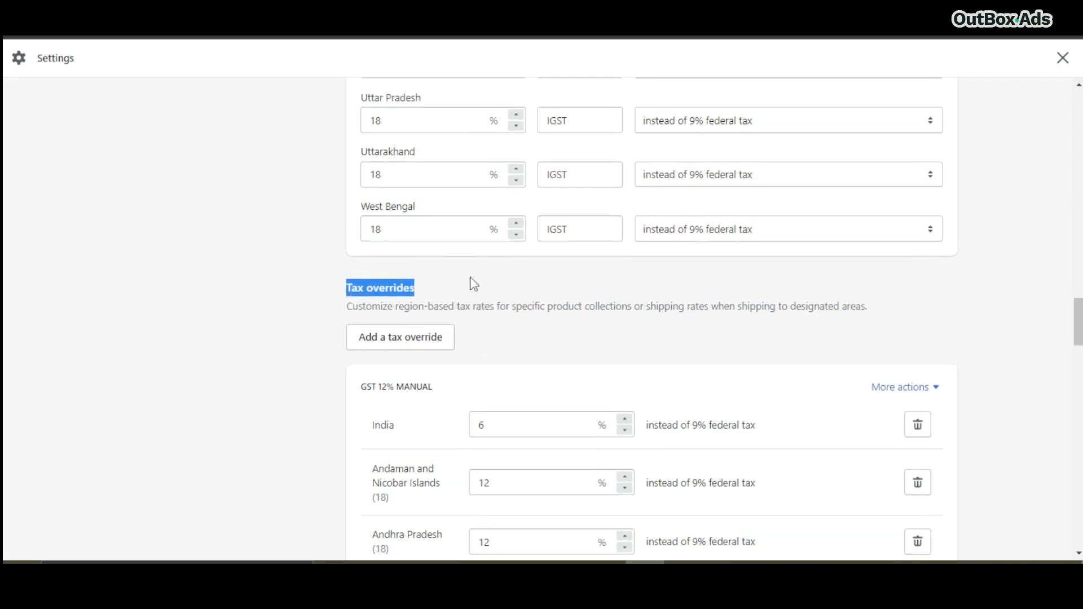
double_click(376, 233)
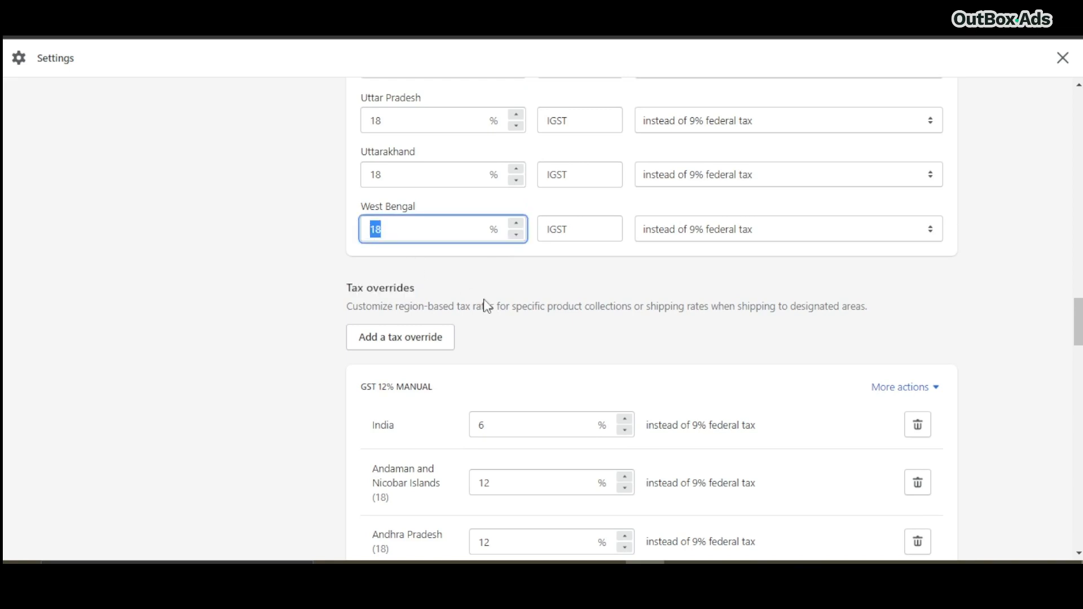
scroll(516, 325, down, 2)
double_click(483, 377)
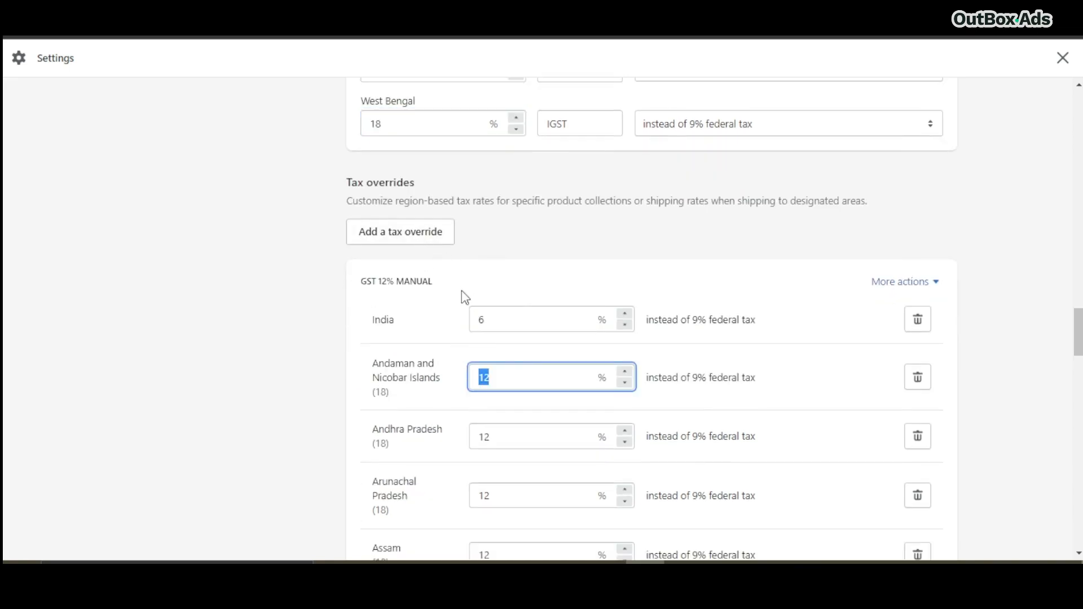
Step: Return to the regional base taxes and check the rate for Andaman and Nicobar Islands
scroll(486, 303, up, 2)
scroll(486, 303, up, 2)
scroll(486, 303, up, 10)
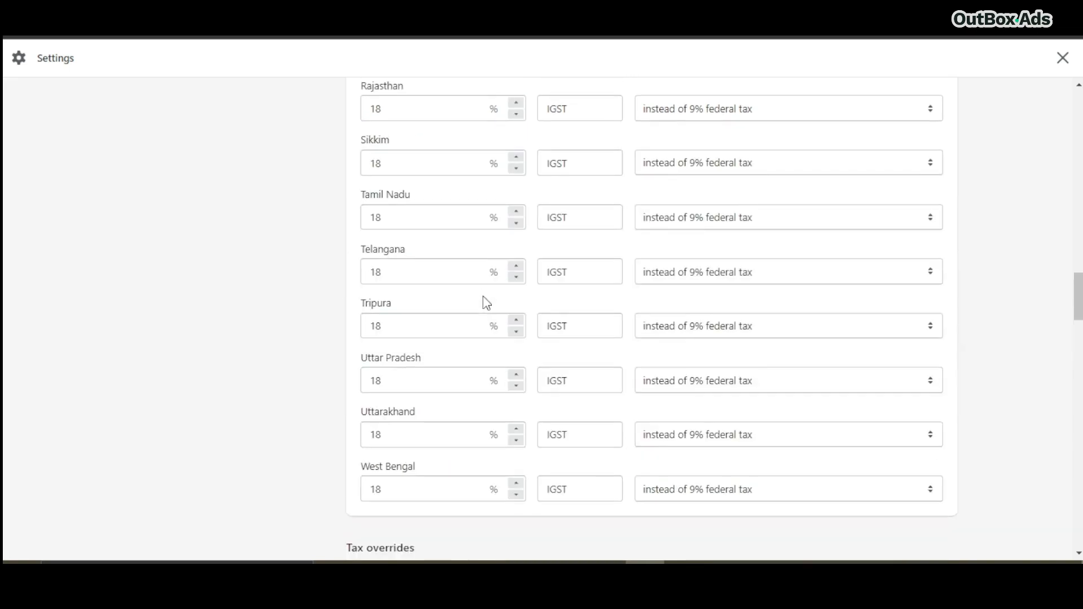
scroll(486, 303, up, 20)
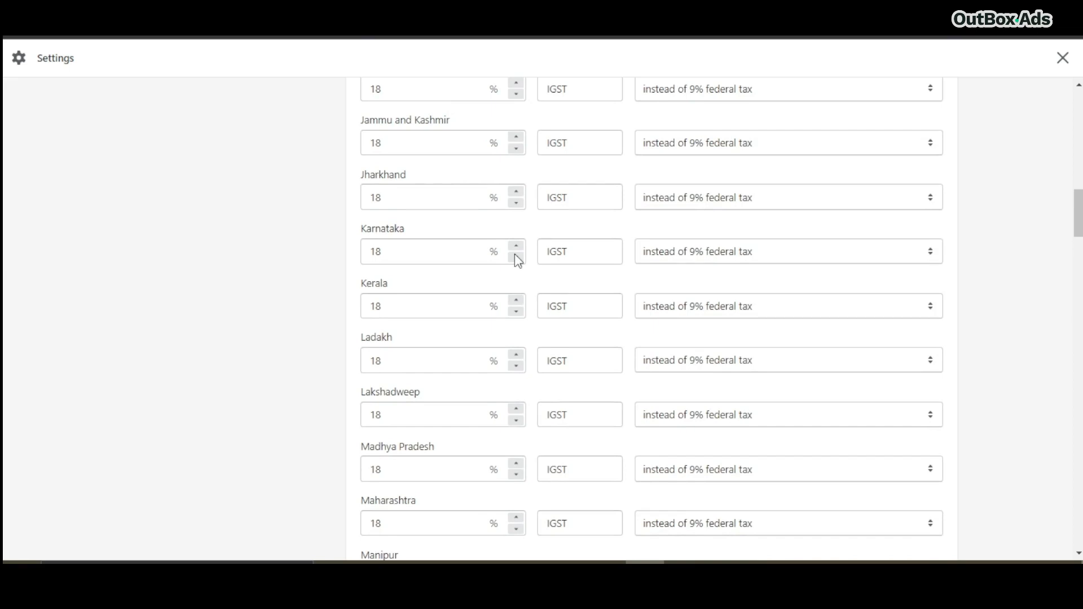
scroll(517, 259, up, 20)
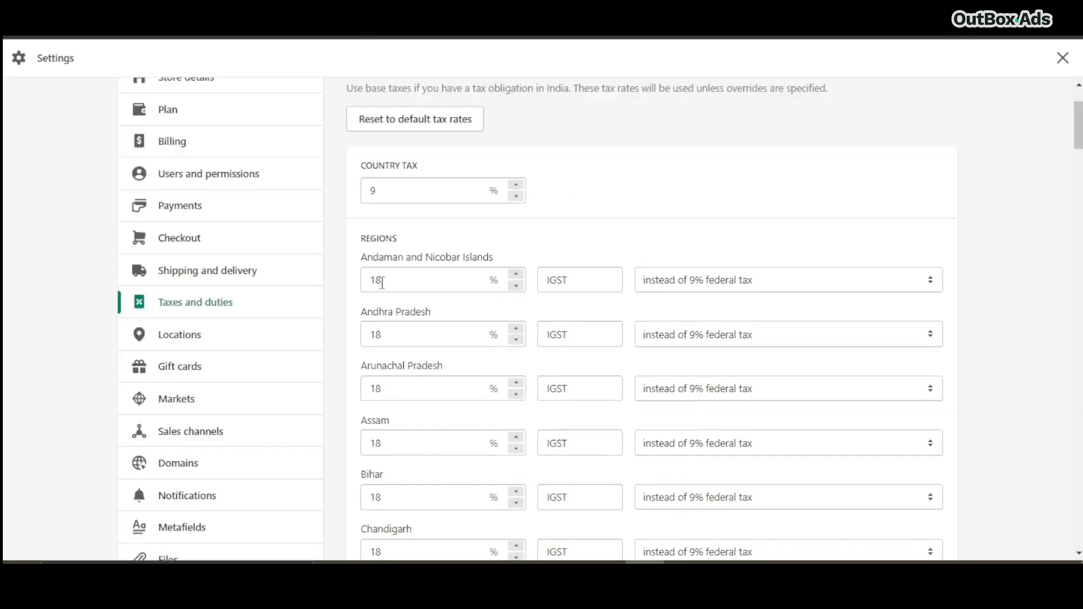
drag(382, 279, 372, 280)
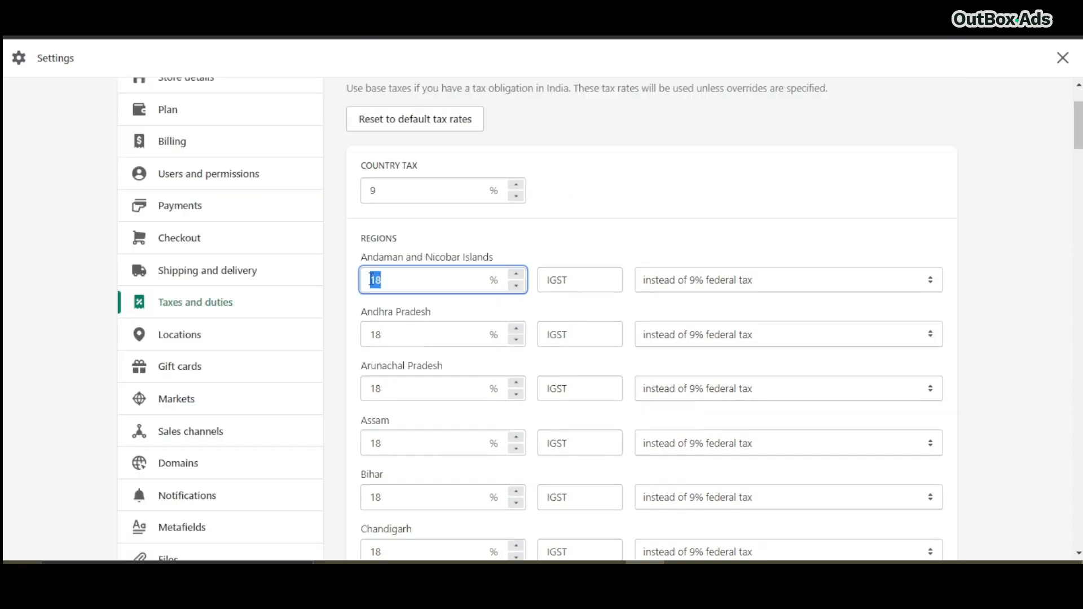
click(550, 242)
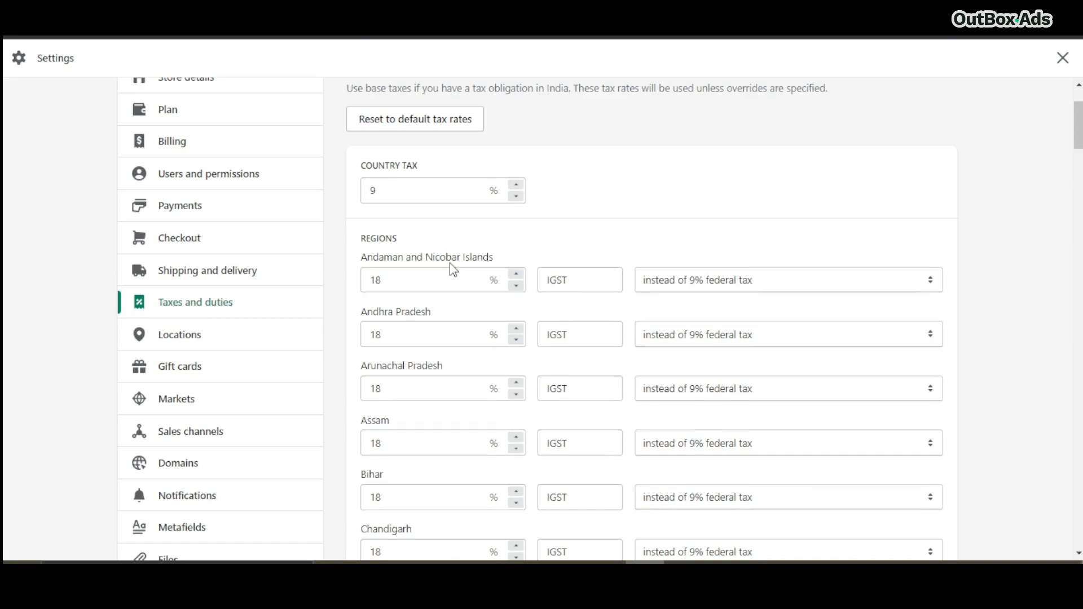
double_click(377, 279)
click(537, 250)
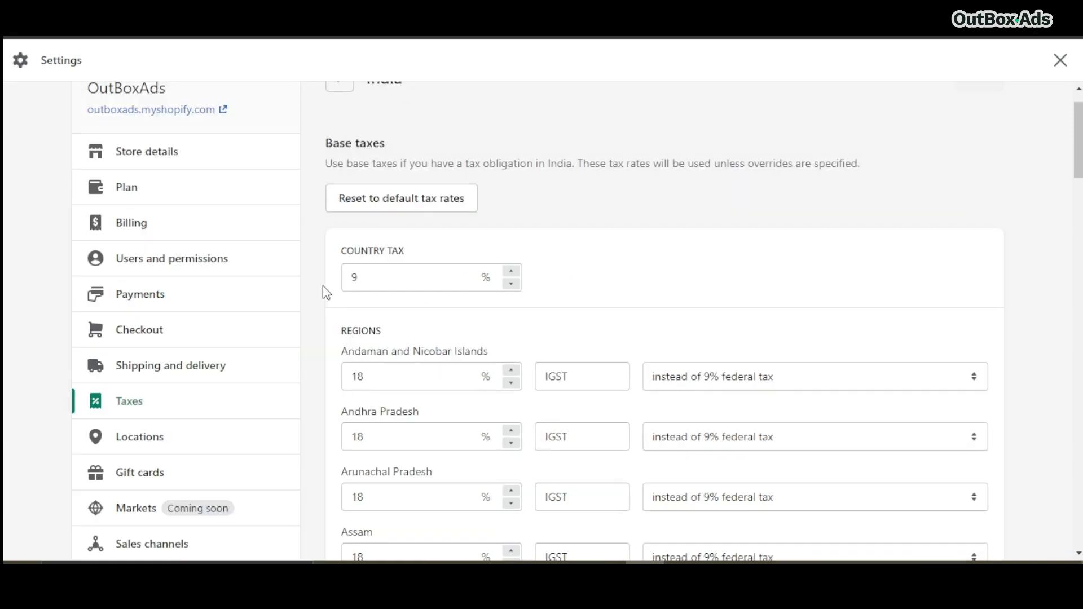
Step: Examine India's country tax and the tax name used for Andaman and Nicobar Islands in the base taxes
scroll(324, 290, up, 2)
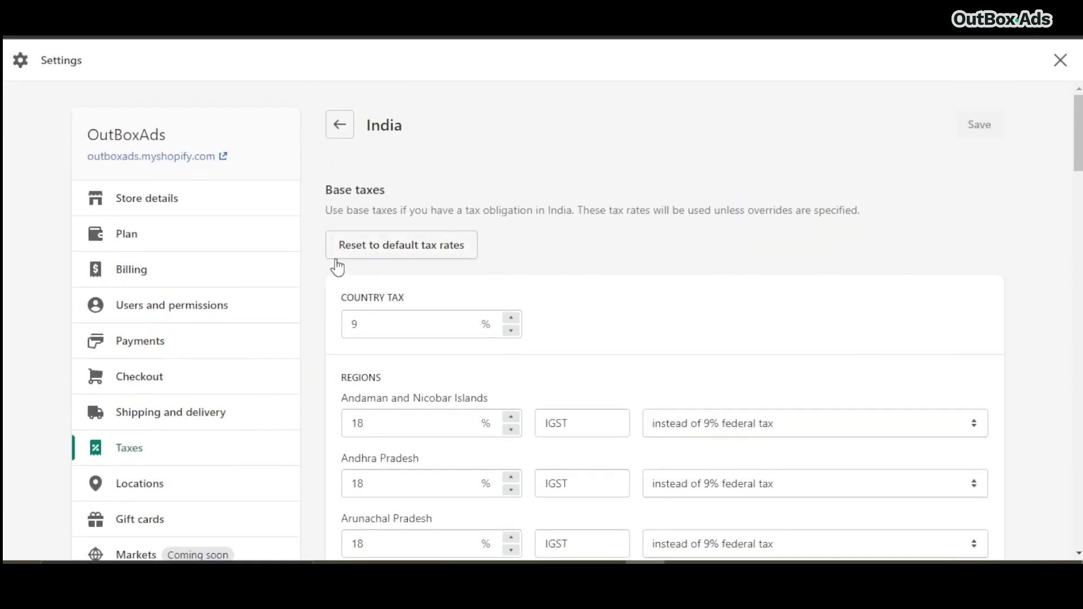
scroll(337, 268, down, 1)
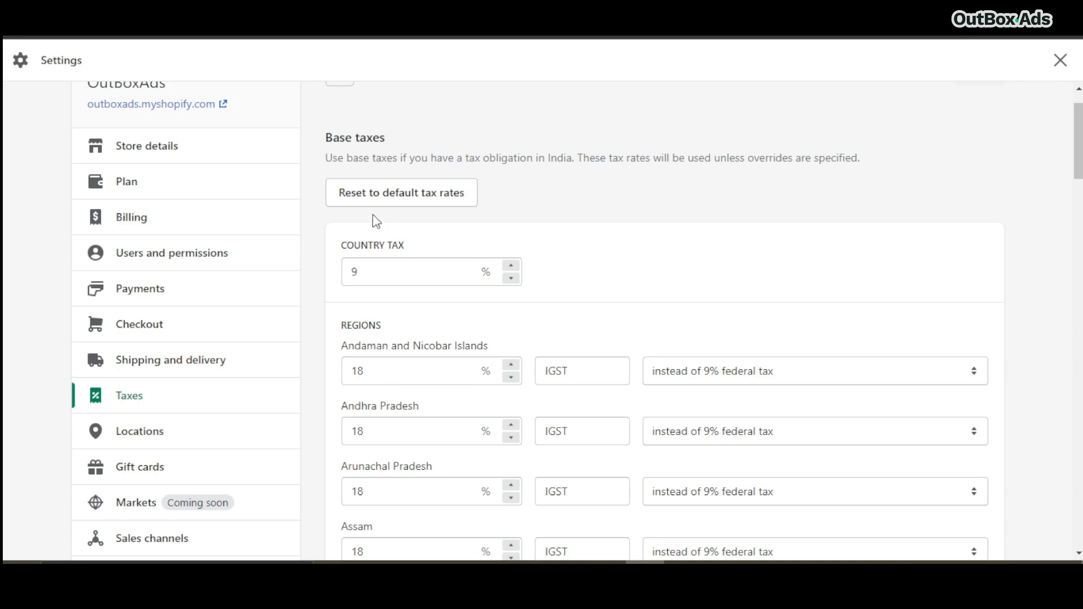
drag(355, 245, 412, 248)
click(437, 234)
drag(341, 245, 421, 244)
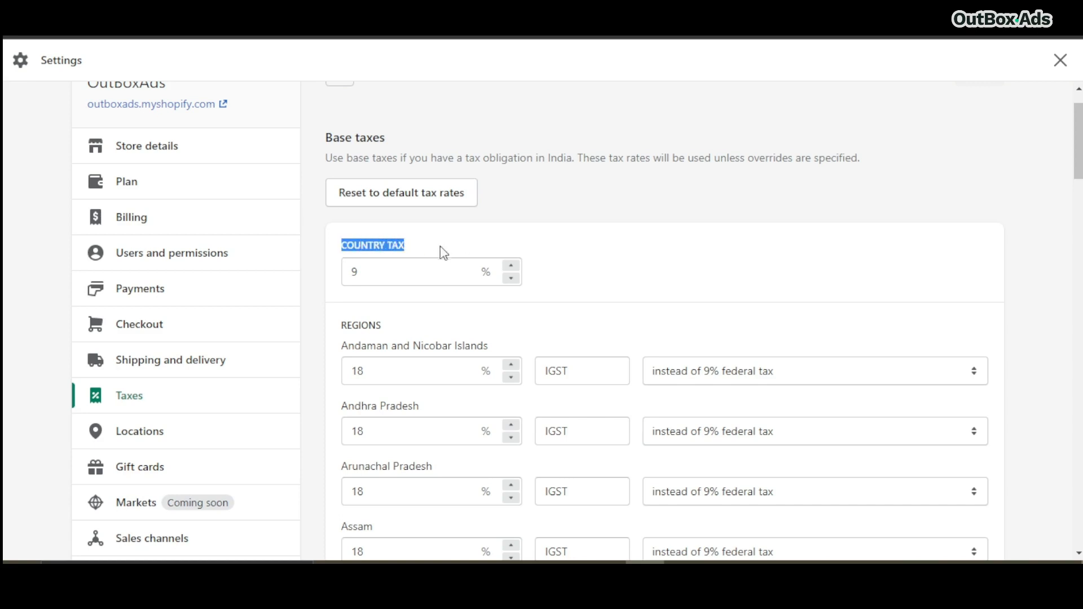
click(427, 242)
double_click(546, 371)
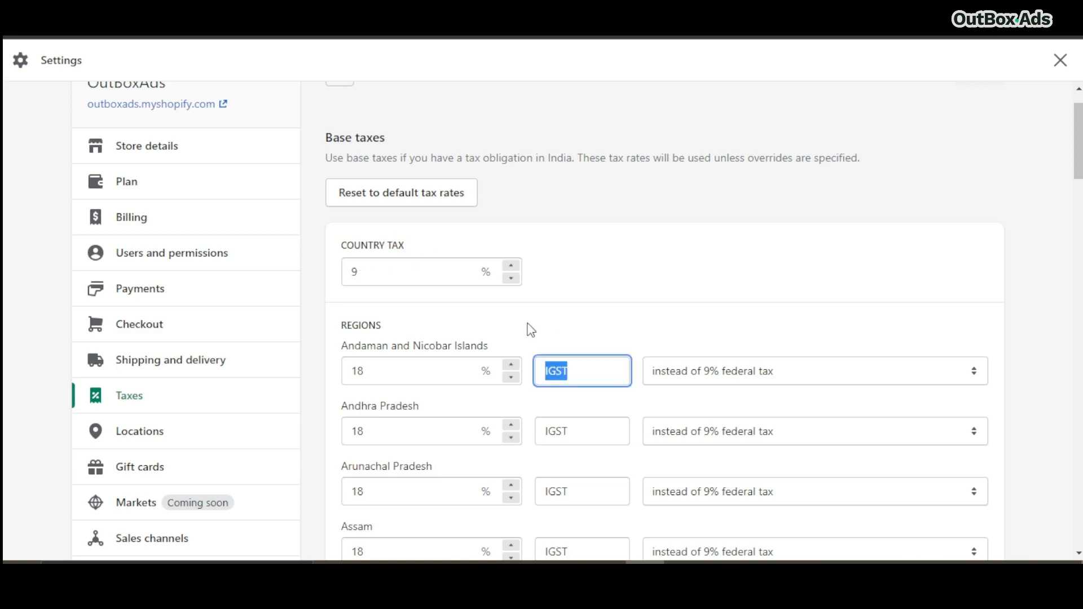
scroll(530, 330, down, 1)
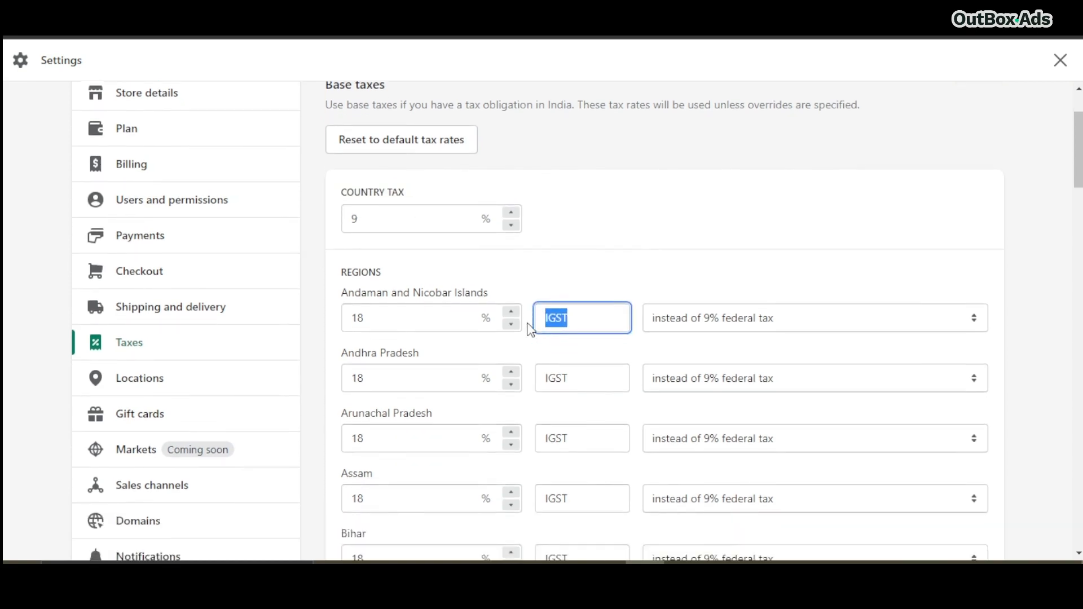
click(543, 263)
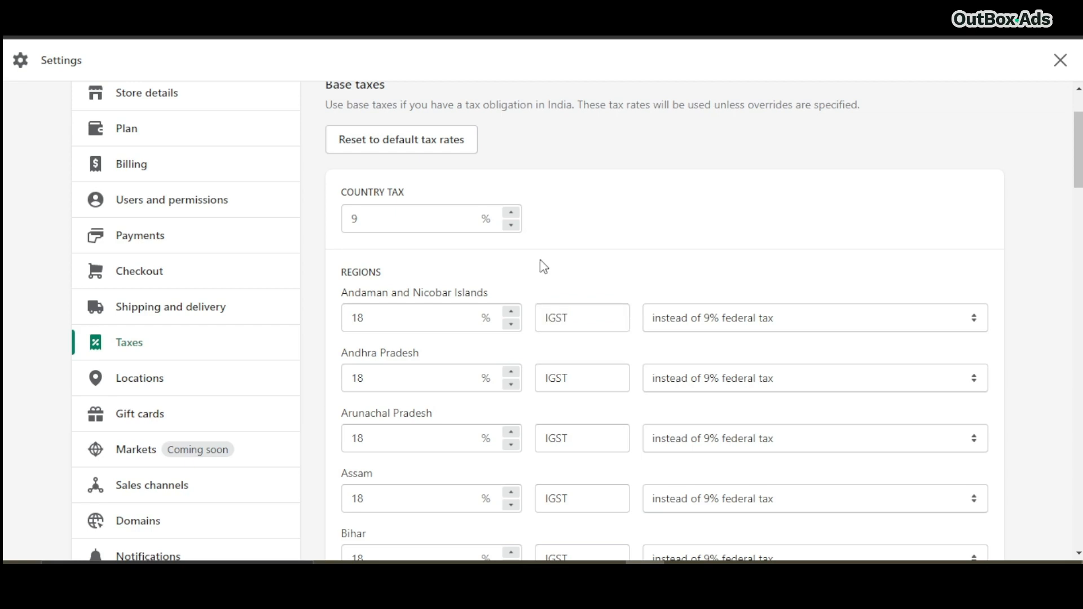
Step: Set the base tax rates for Andaman and Nicobar Islands, Andhra Pradesh and Arunachal Pradesh to 5%
drag(366, 311, 348, 321)
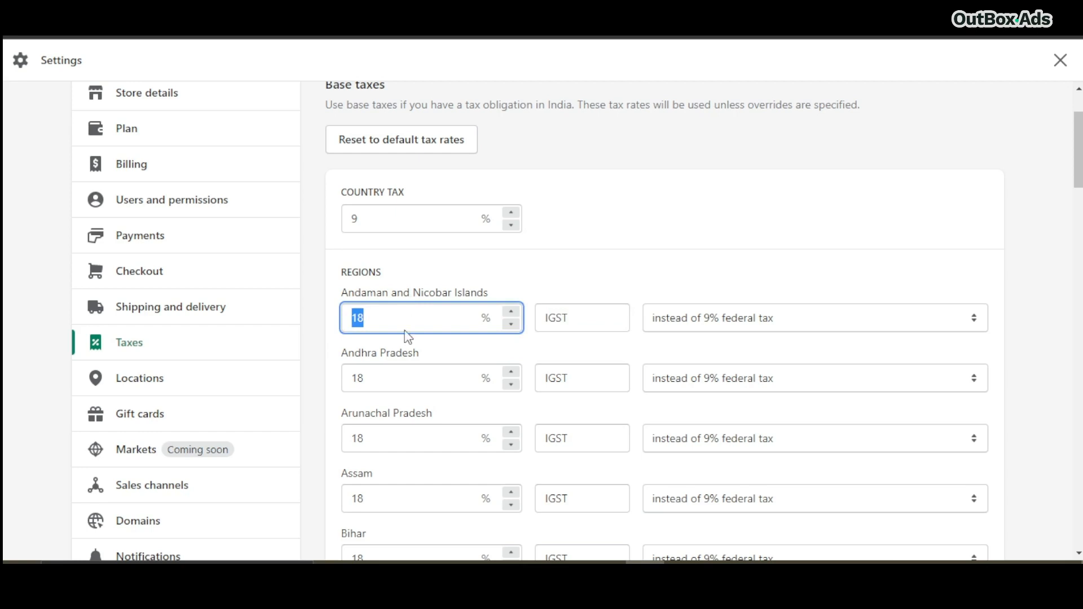
text(5)
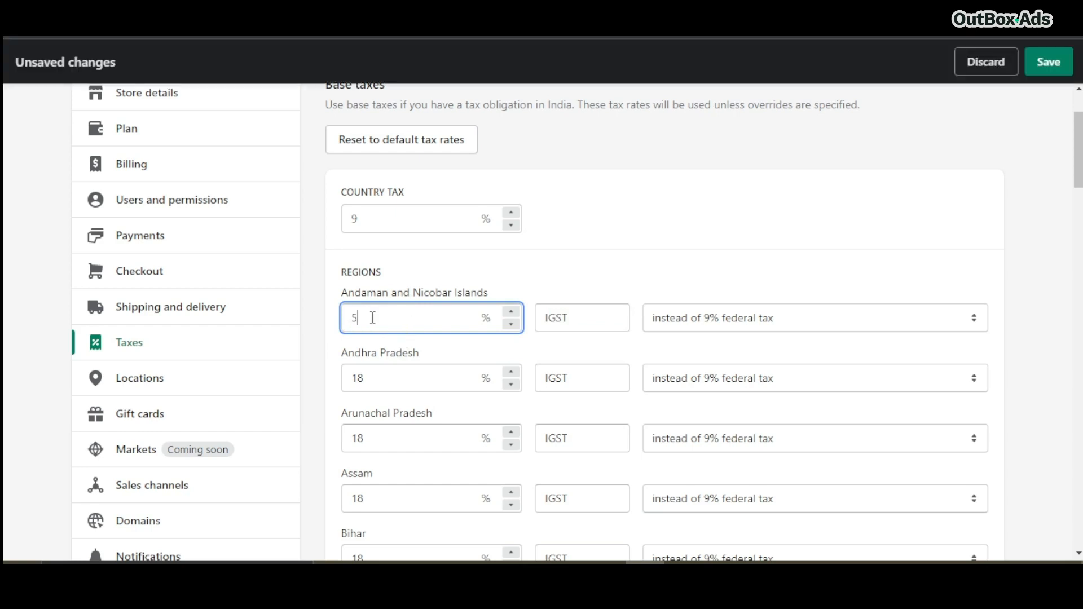
double_click(354, 377)
text(5)
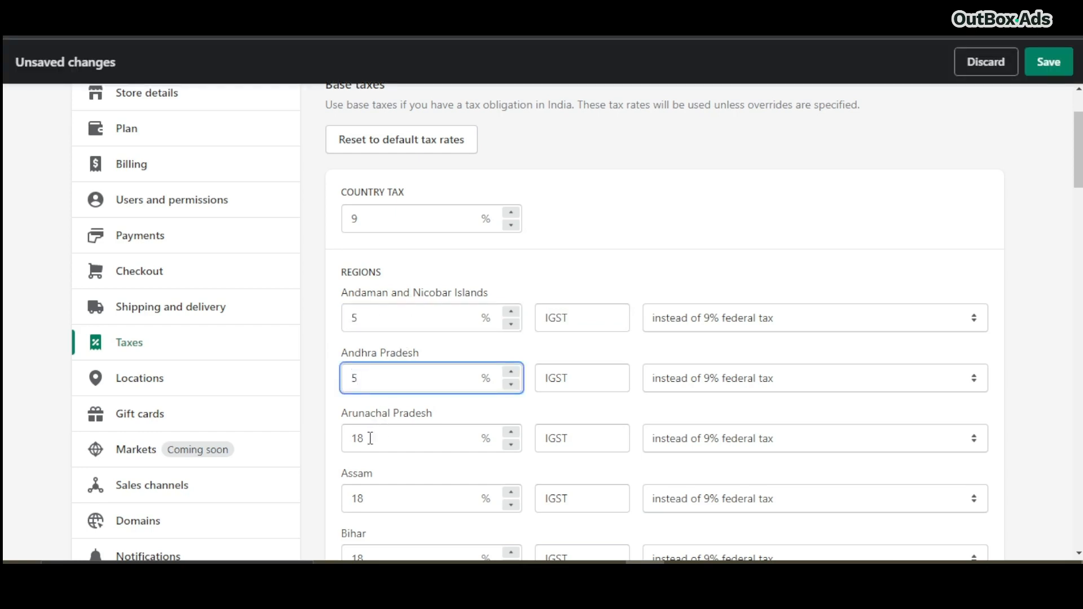
double_click(370, 438)
text(5)
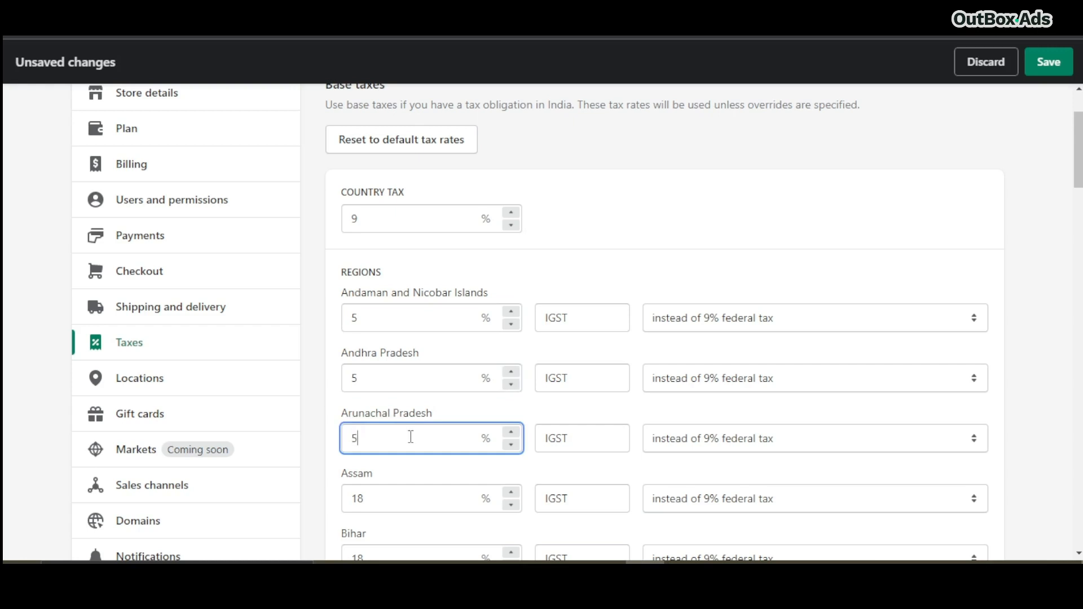
Step: Set India's country tax to 2.5% and check the regional rates below it
double_click(351, 219)
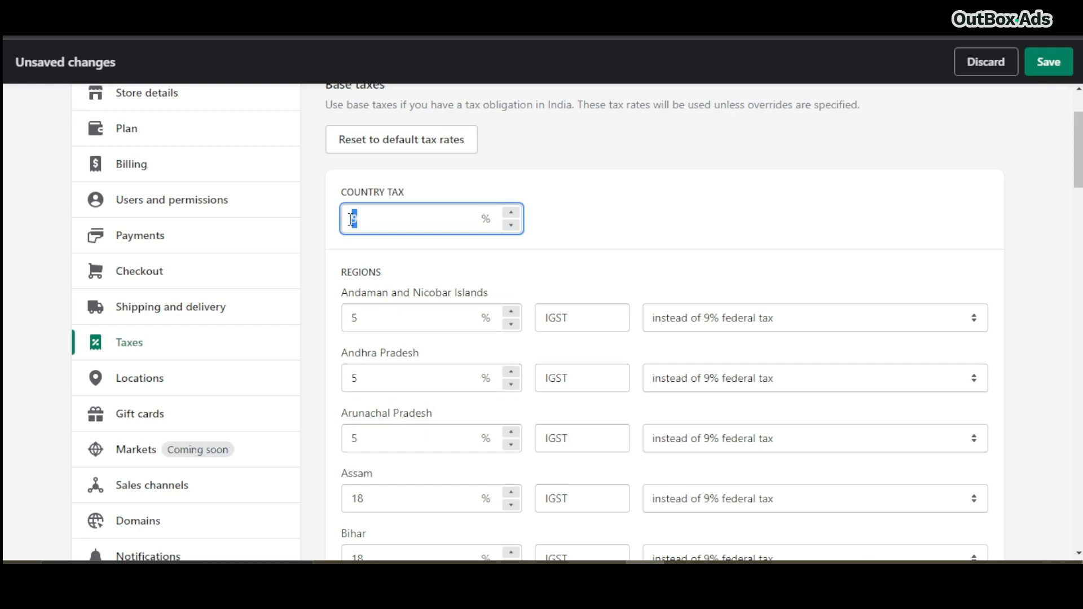
text(2.5)
click(657, 231)
scroll(373, 441, down, 1)
scroll(373, 442, down, 1)
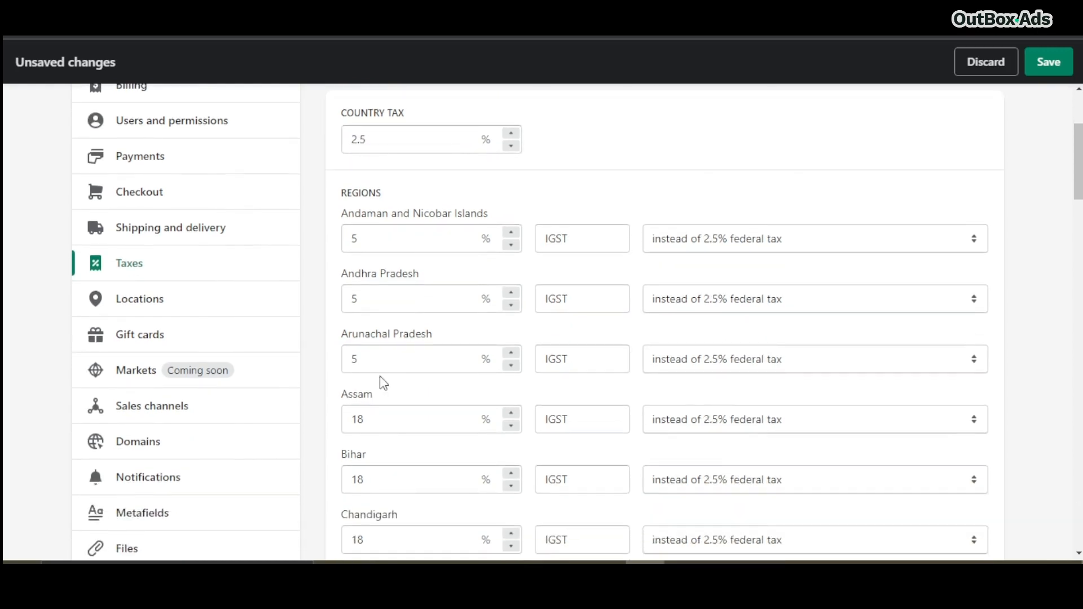
double_click(361, 361)
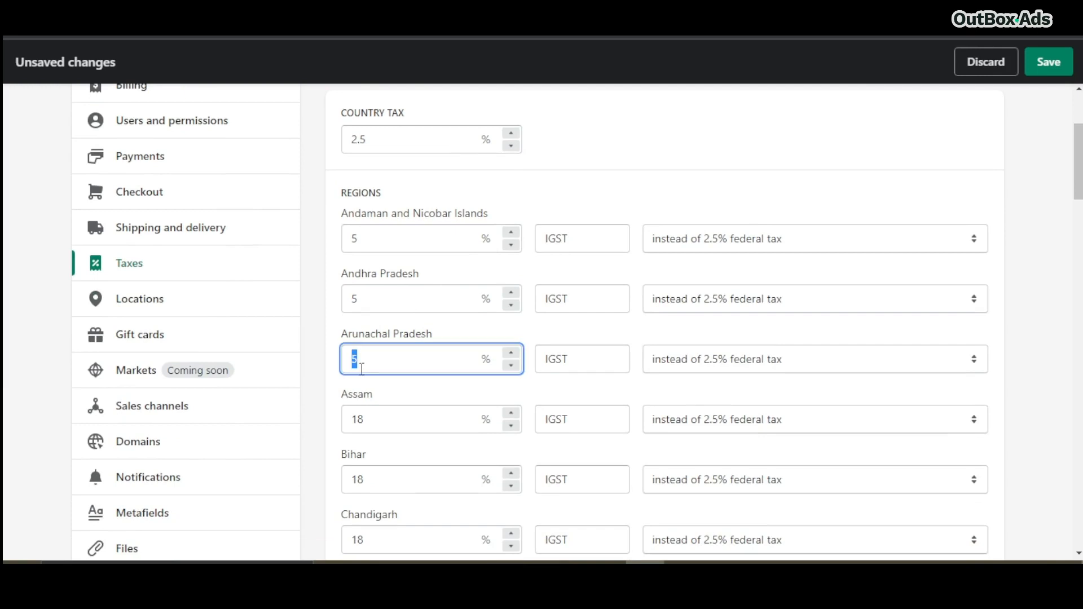
Step: Set the base tax rates for Assam, Bihar, Chandigarh and Chhattisgarh to 5%
double_click(368, 421)
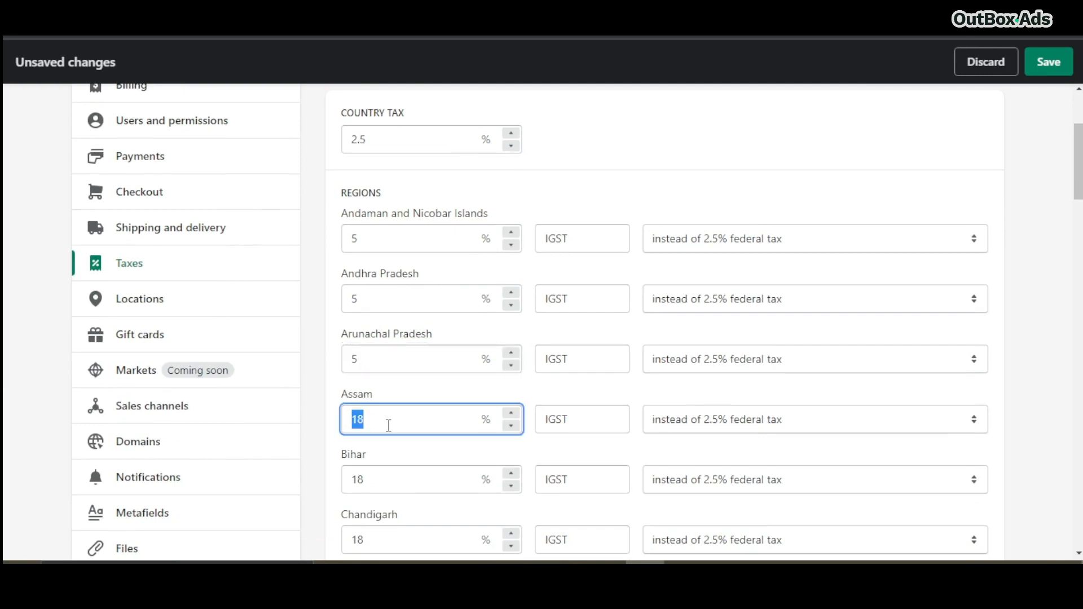
text(5)
scroll(389, 428, down, 1)
double_click(359, 434)
text(5)
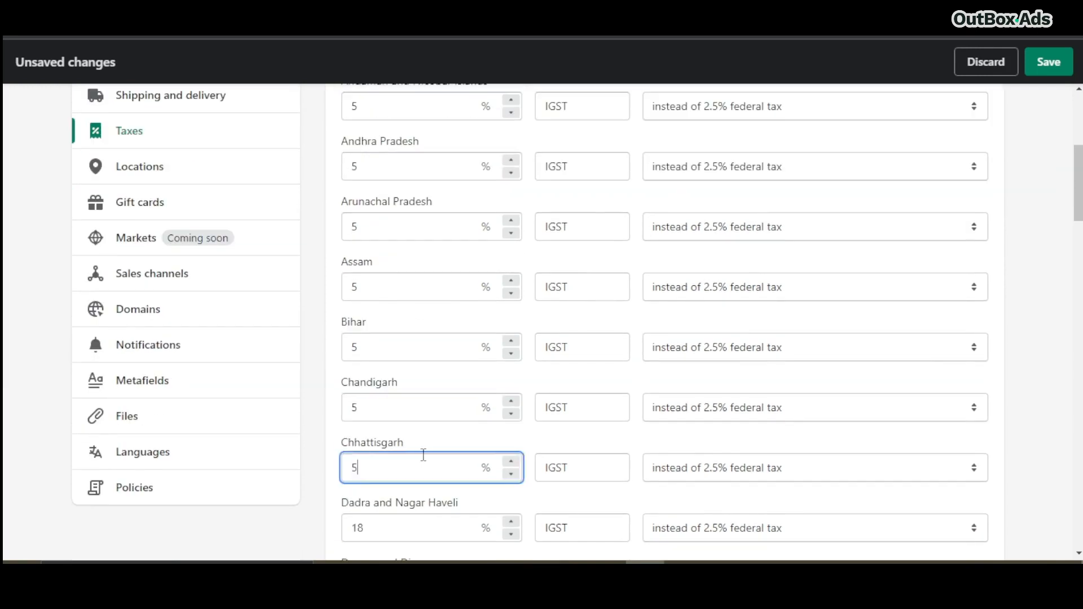
Step: Set the base tax rates for the regions from Dadra and Nagar Haveli through Jammu and Kashmir to 5%
scroll(424, 455, down, 2)
double_click(360, 397)
text(5)
double_click(362, 456)
text(5)
double_click(360, 516)
text(5)
scroll(422, 462, down, 5)
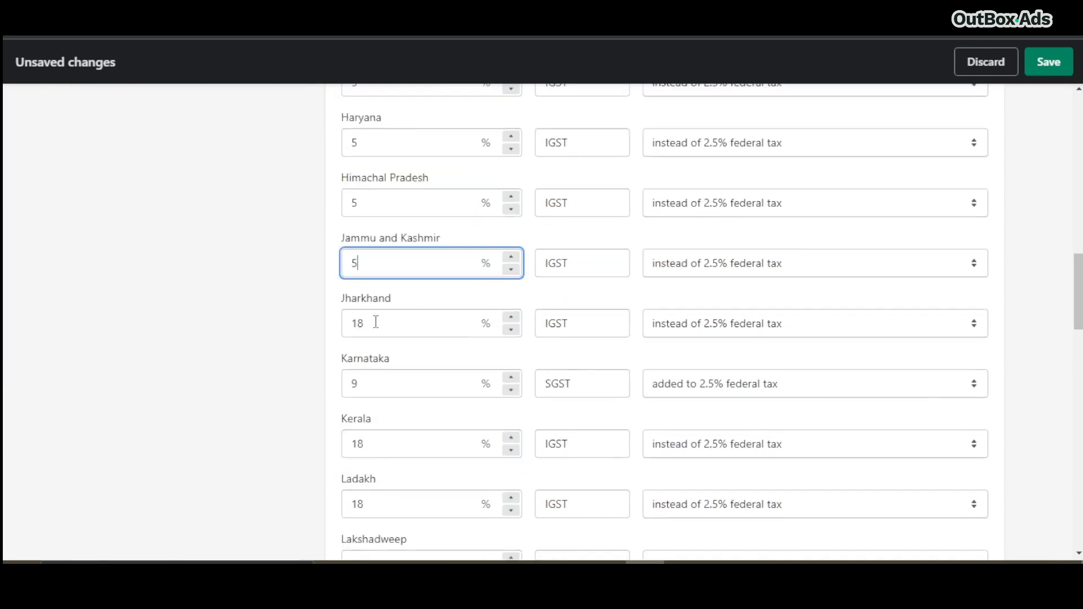
Step: Set the base tax rates for the regions from Jharkhand through Meghalaya to 5%
double_click(366, 322)
text(5)
scroll(366, 316, down, 3)
double_click(362, 199)
text(5)
scroll(349, 400, down, 2)
double_click(351, 401)
text(5)
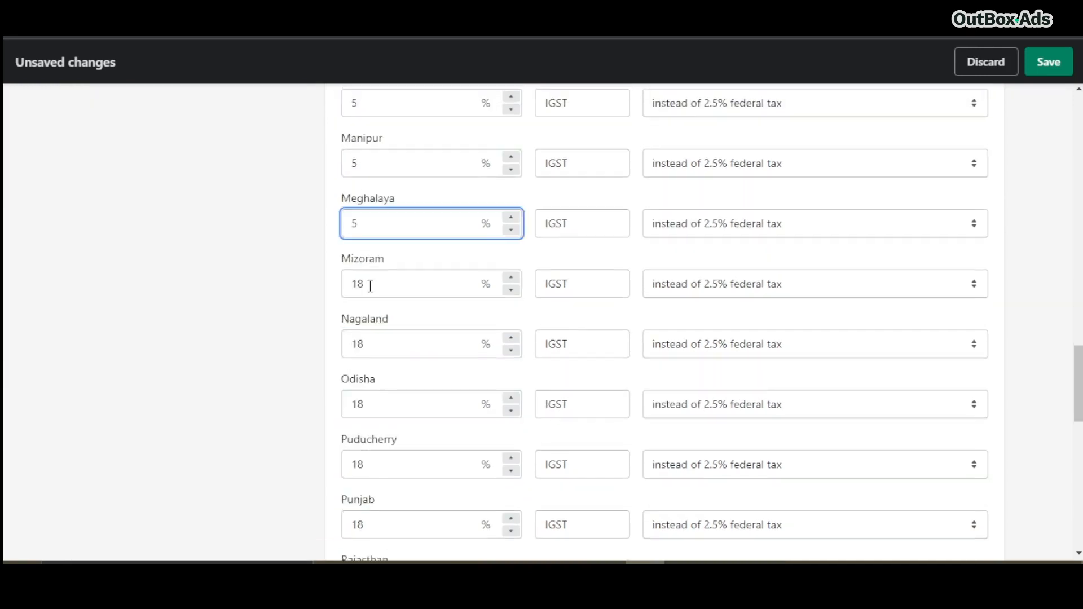
Step: Set the base tax rates for the remaining regions from Mizoram through West Bengal to 5%
double_click(366, 284)
text(5)
double_click(368, 344)
text(5)
double_click(372, 402)
text(5)
scroll(374, 402, down, 4)
scroll(380, 348, down, 4)
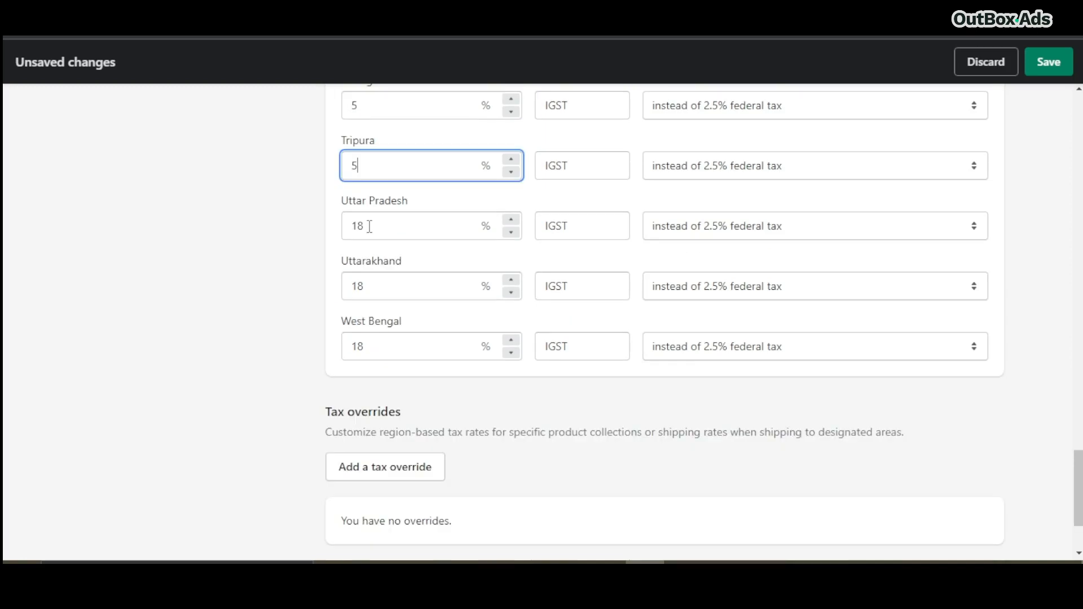
click(322, 348)
Step: Review India's country tax and the regional base rates from Andaman and Nicobar Islands down to Delhi
scroll(322, 349, up, 6)
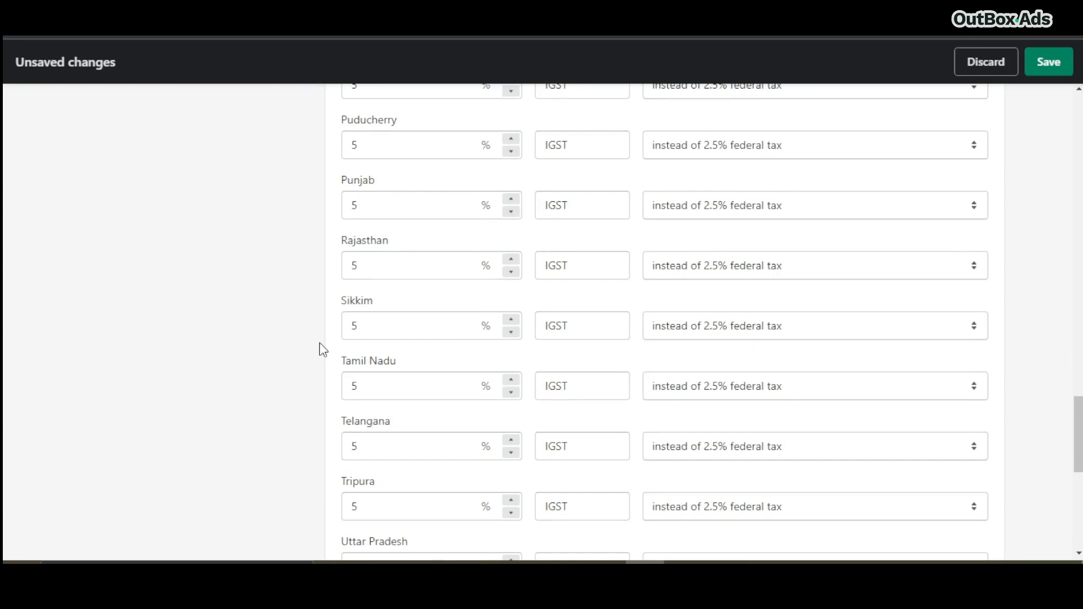
scroll(533, 358, up, 20)
scroll(533, 359, up, 4)
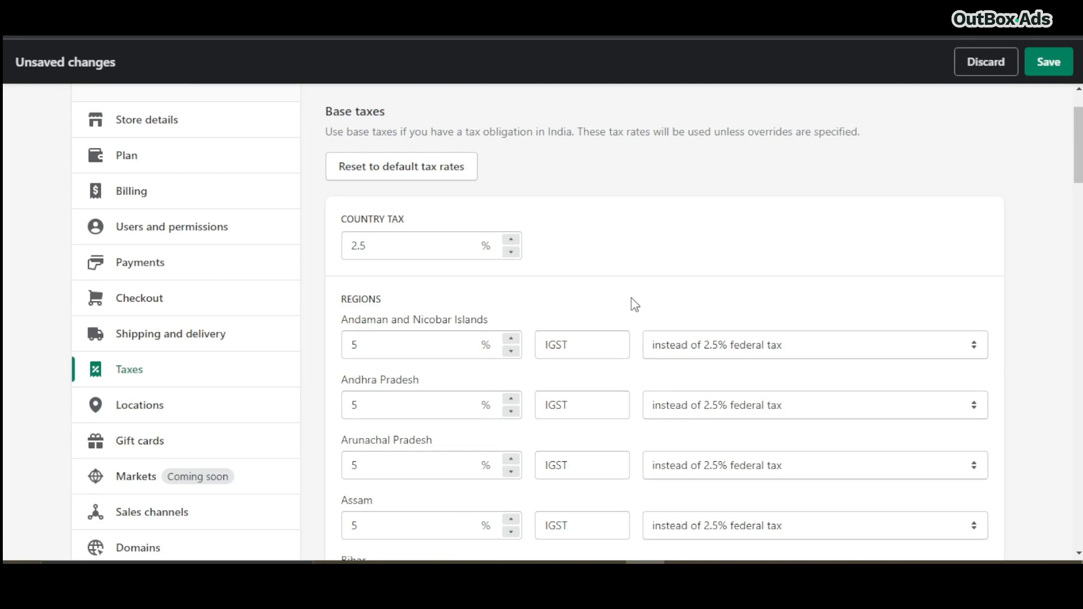
scroll(637, 316, down, 2)
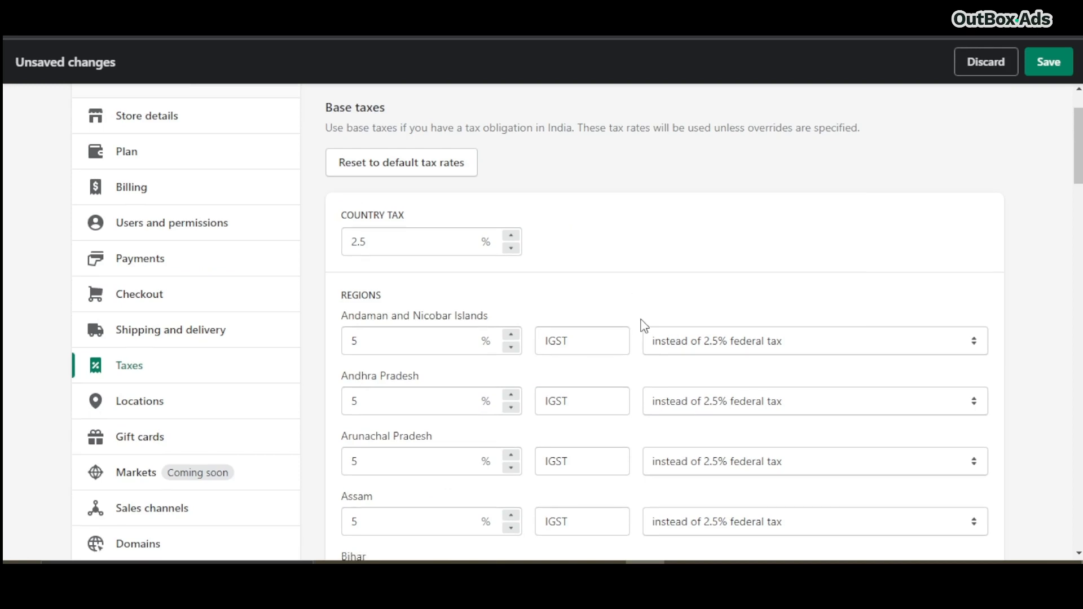
scroll(643, 326, down, 2)
scroll(643, 326, down, 4)
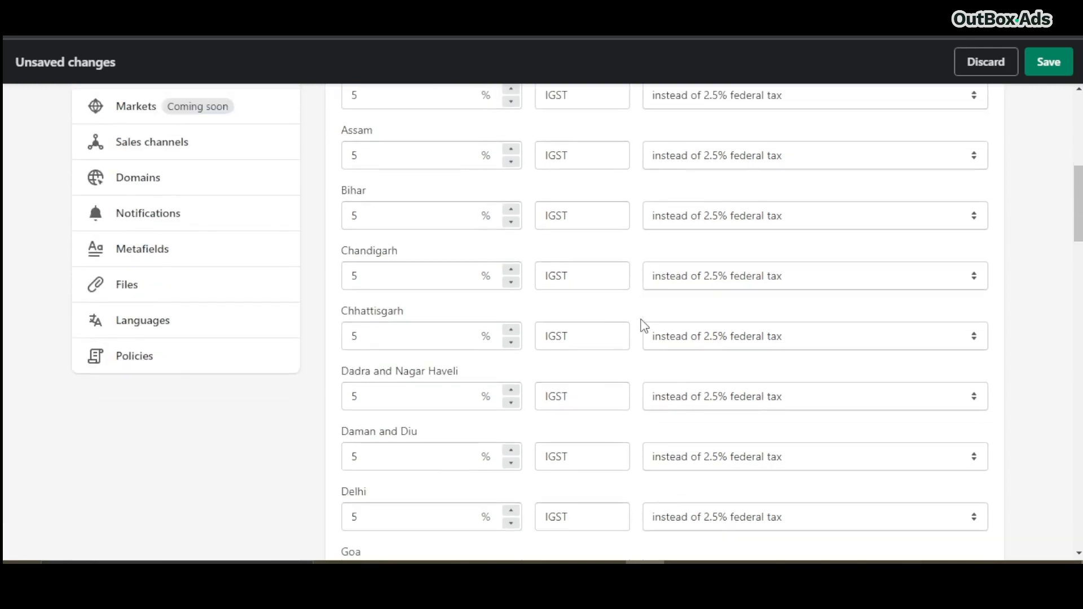
scroll(644, 326, down, 2)
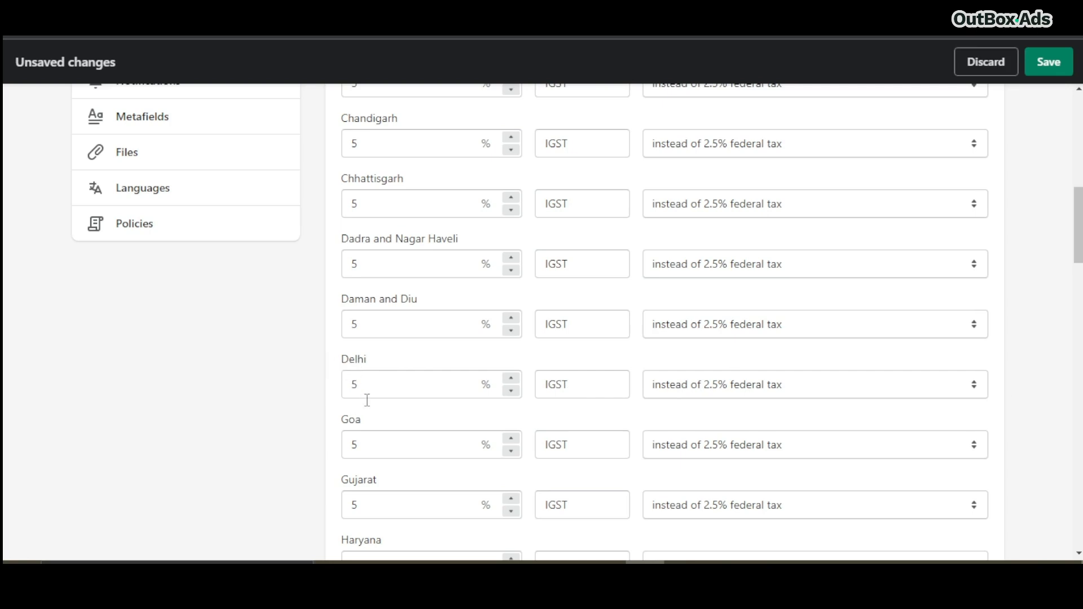
Step: Set Delhi's base tax rate to 2.5% and change its tax name to SGST
click(355, 385)
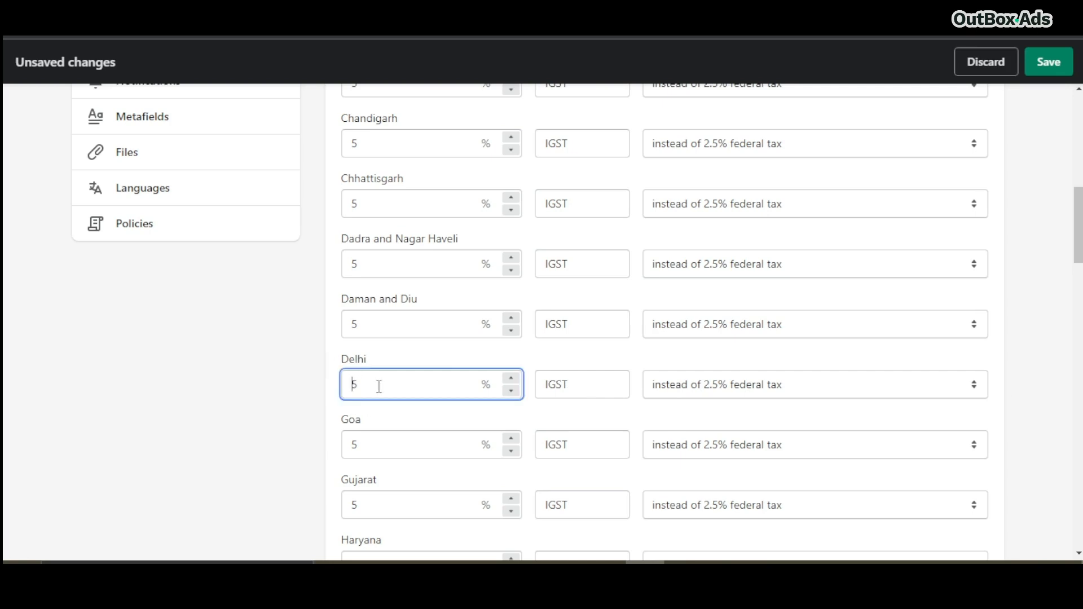
text(2.)
click(489, 361)
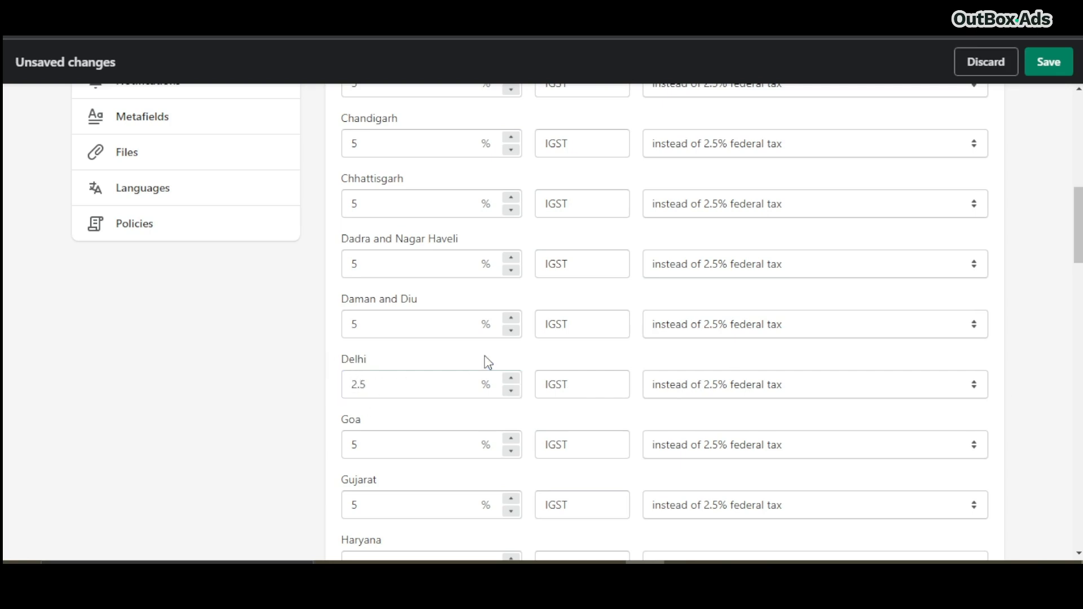
click(552, 384)
key(BackSpace)
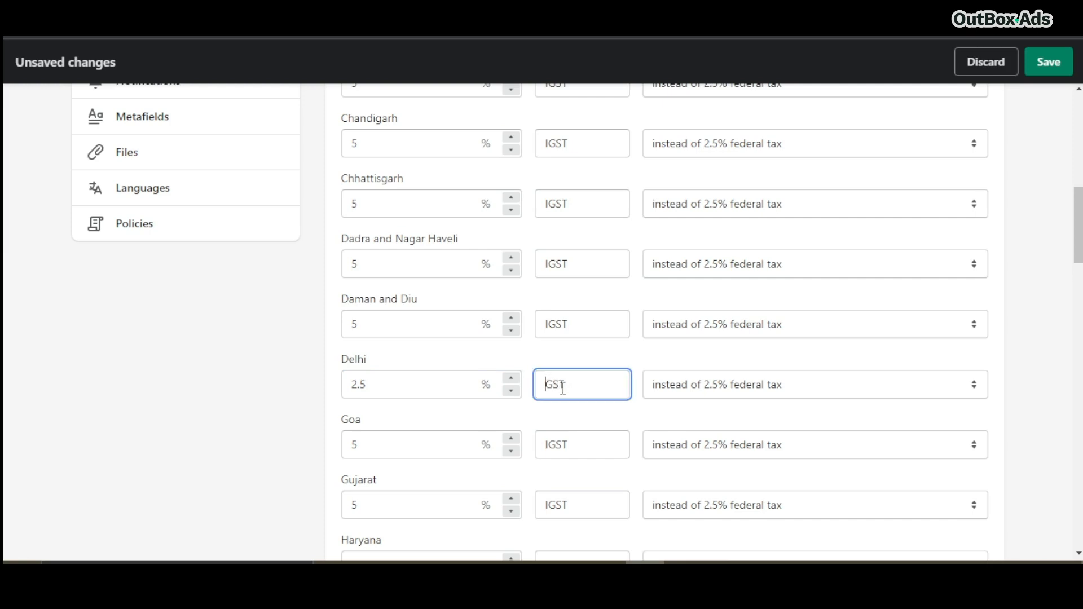
text(S)
click(622, 356)
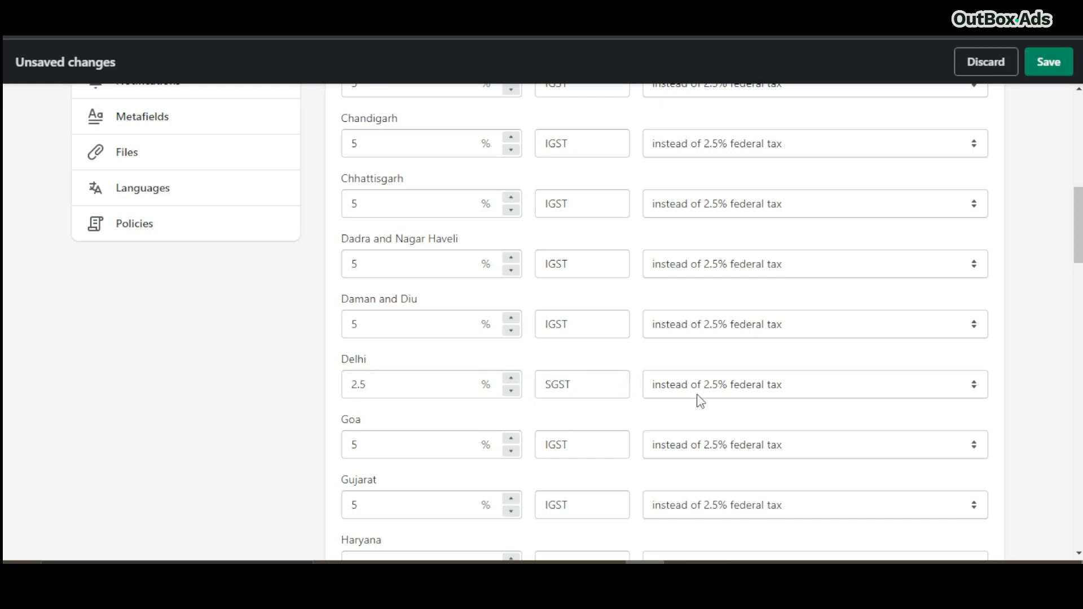
Step: Make Delhi's regional tax apply as added to the 2.5% federal tax
click(765, 393)
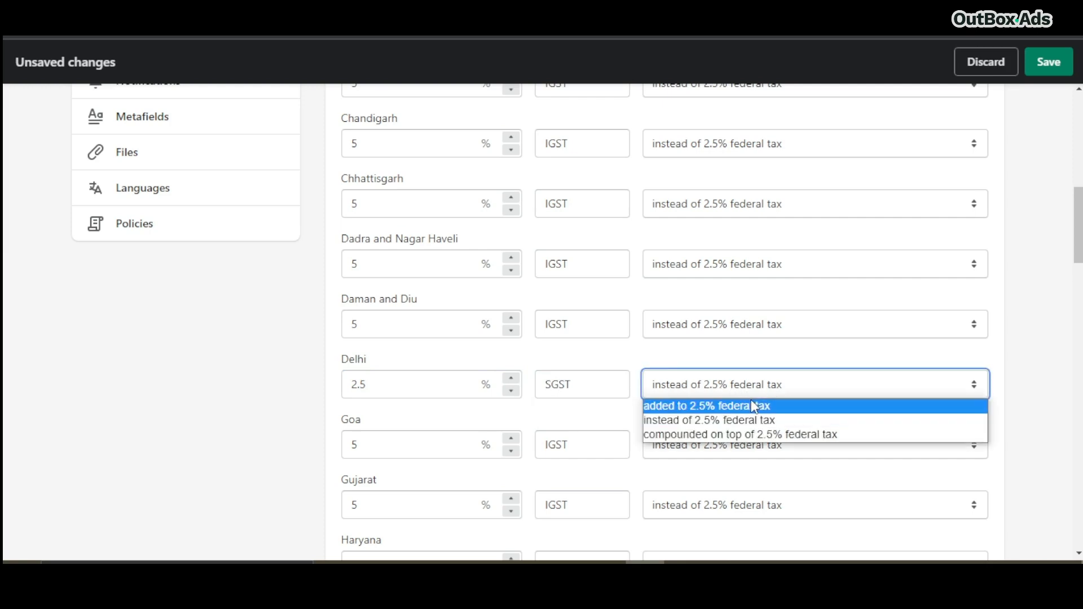
click(750, 405)
click(763, 414)
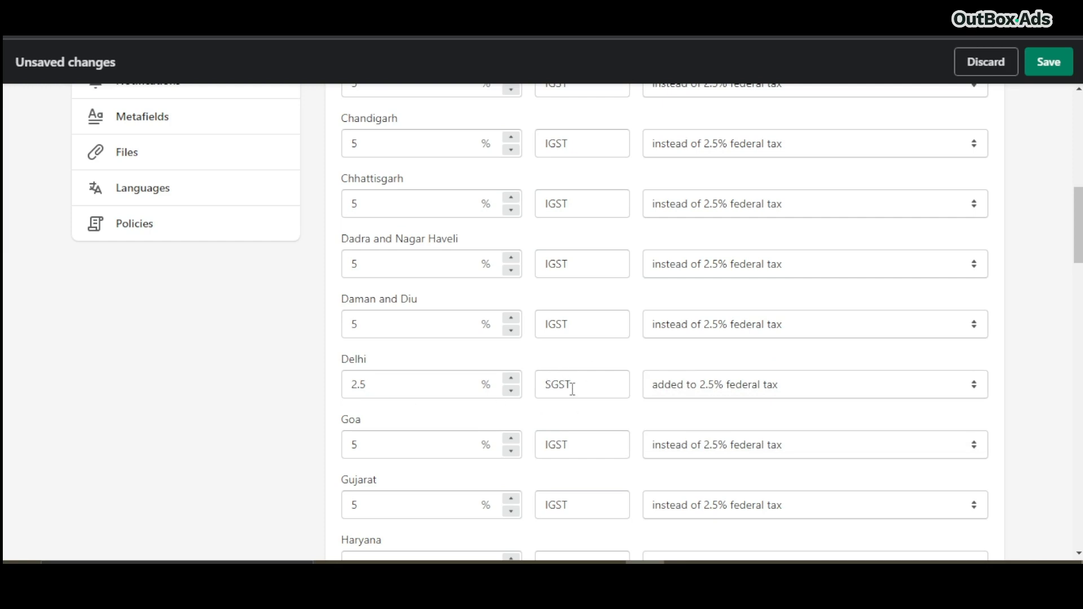
Step: Compare the tax names used for Delhi and Daman and Diu in the regional base taxes
scroll(641, 410, up, 3)
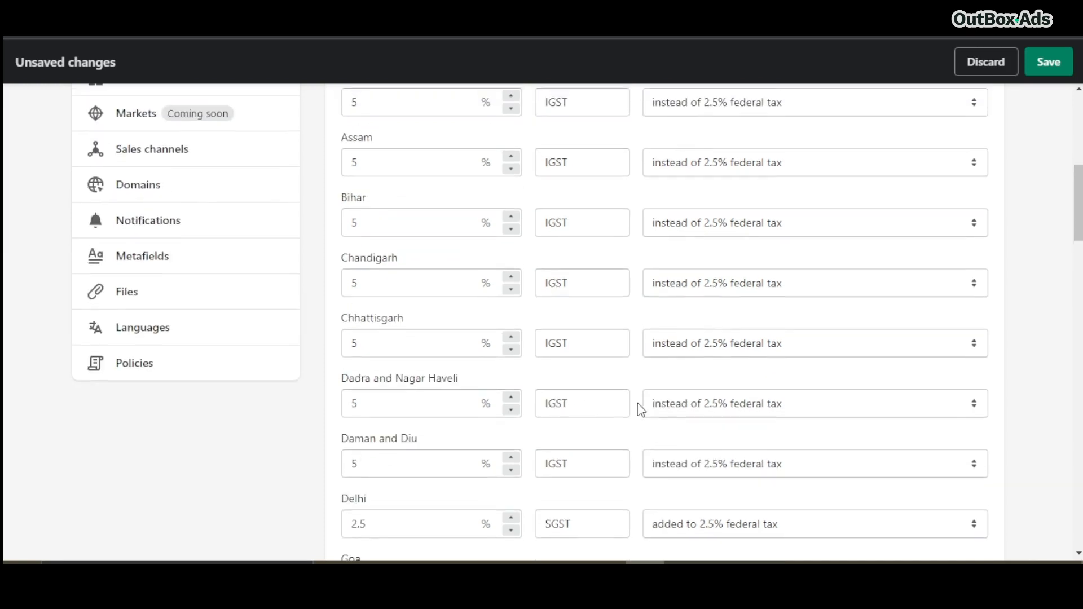
scroll(637, 403, up, 8)
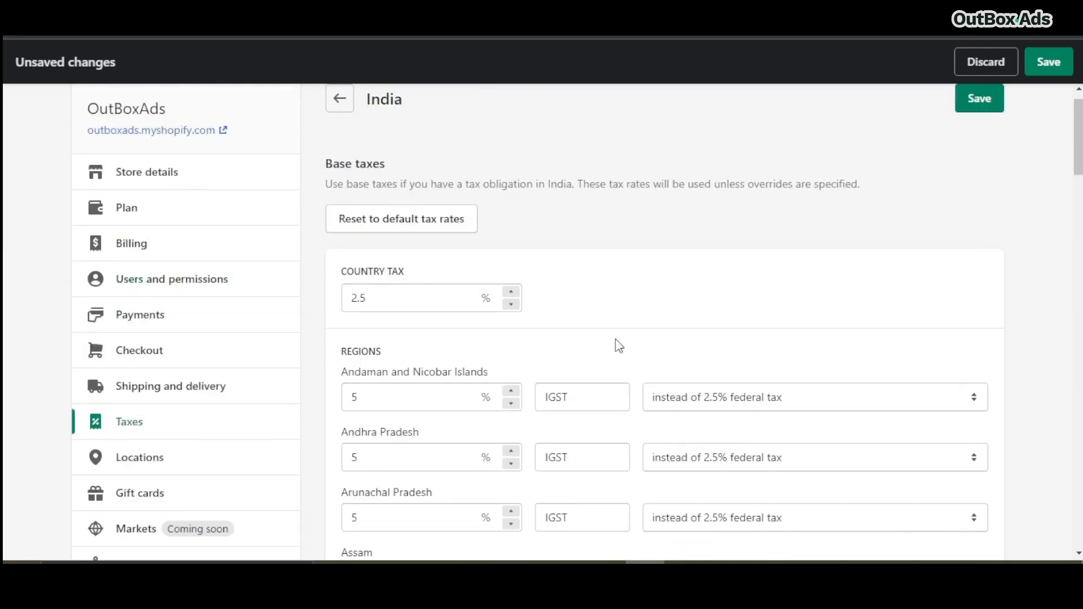
scroll(619, 345, down, 8)
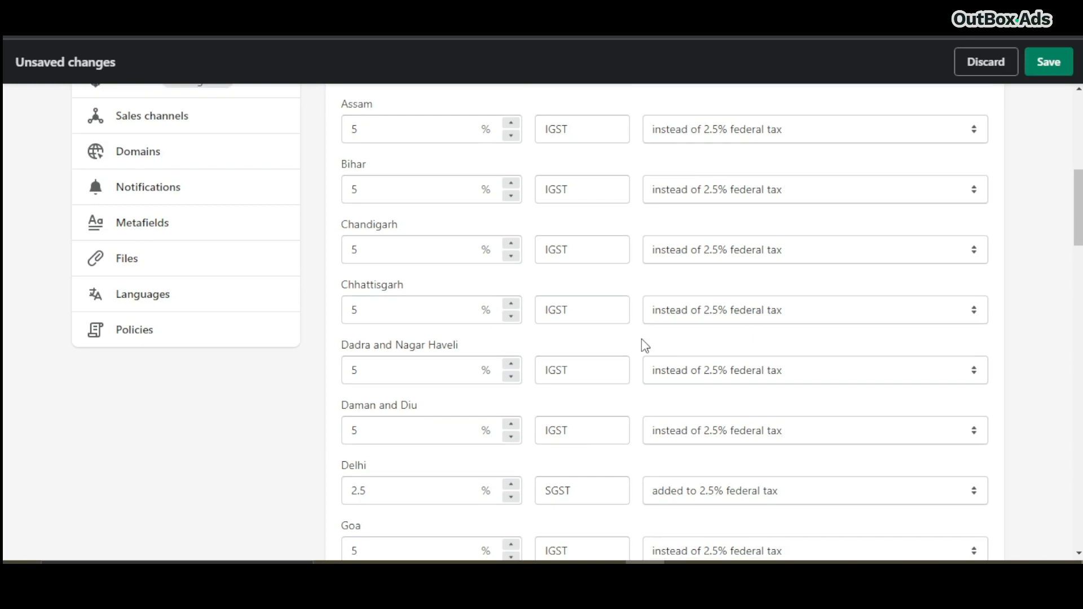
scroll(648, 366, down, 2)
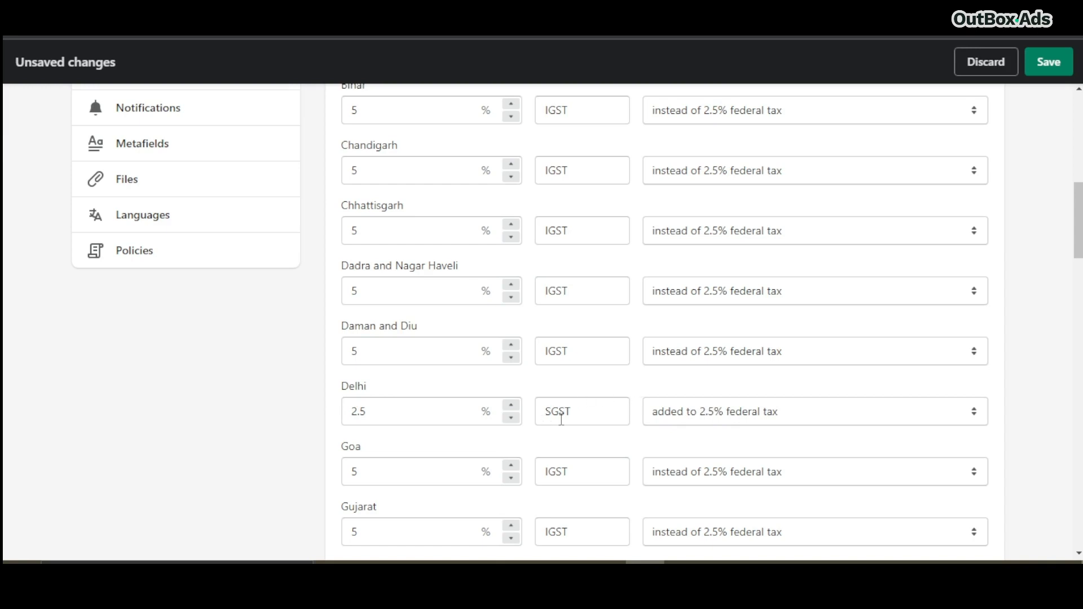
drag(547, 414, 648, 418)
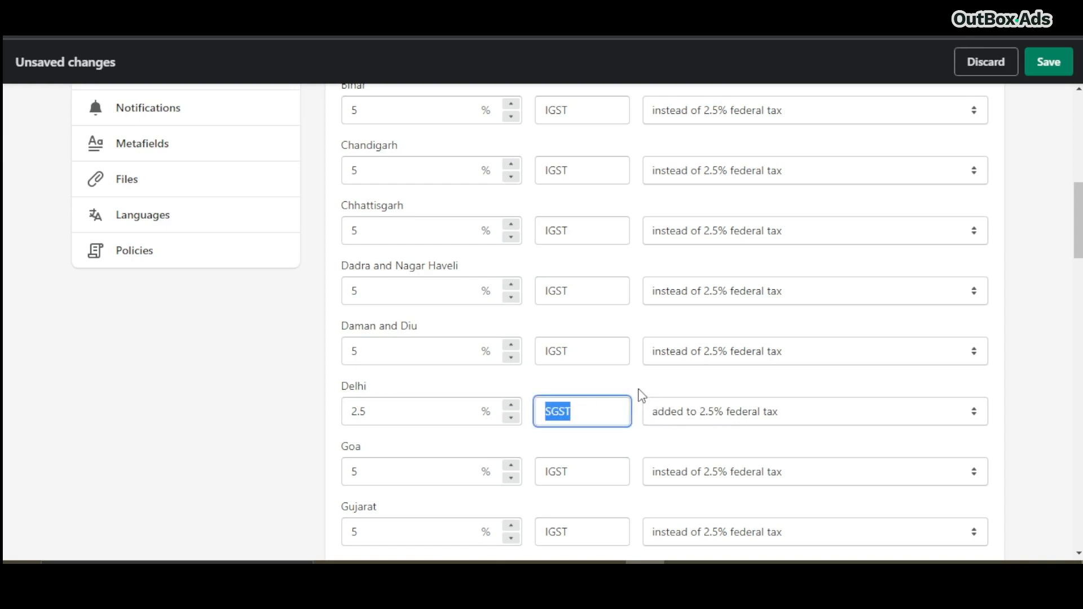
click(641, 394)
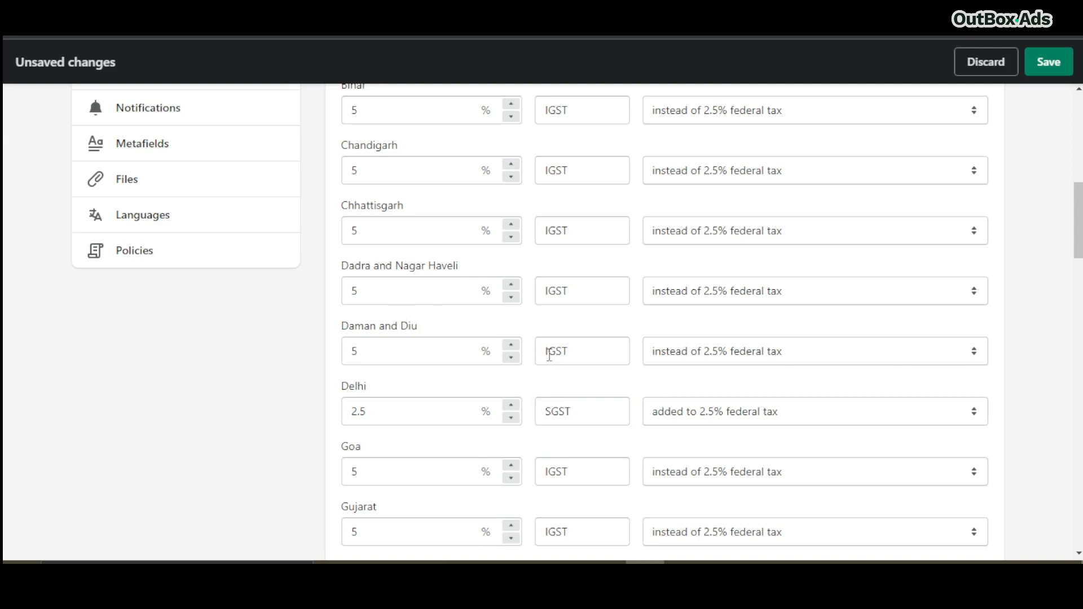
drag(545, 350, 575, 349)
click(645, 379)
Step: Compare India's country tax with the regional rates for Delhi and Andaman and Nicobar Islands
scroll(642, 382, up, 1)
scroll(640, 390, up, 5)
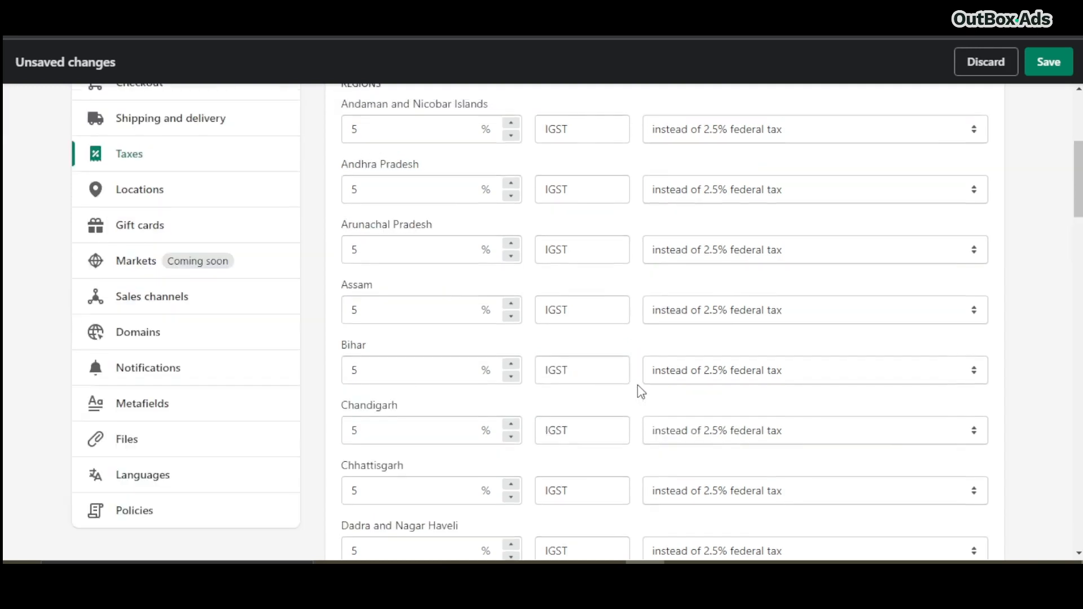
scroll(641, 391, up, 3)
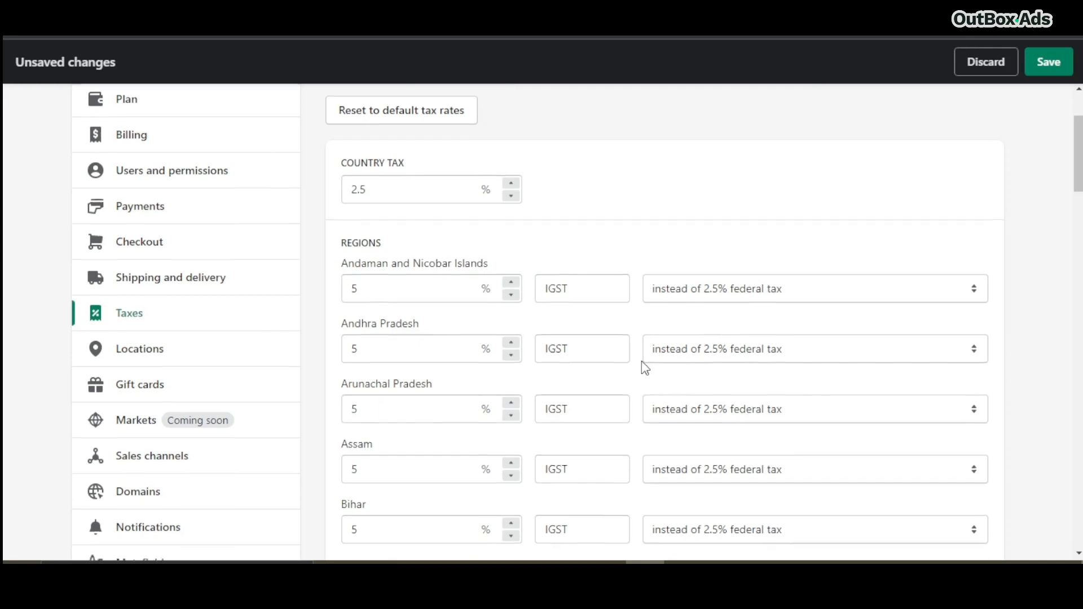
scroll(641, 361, down, 9)
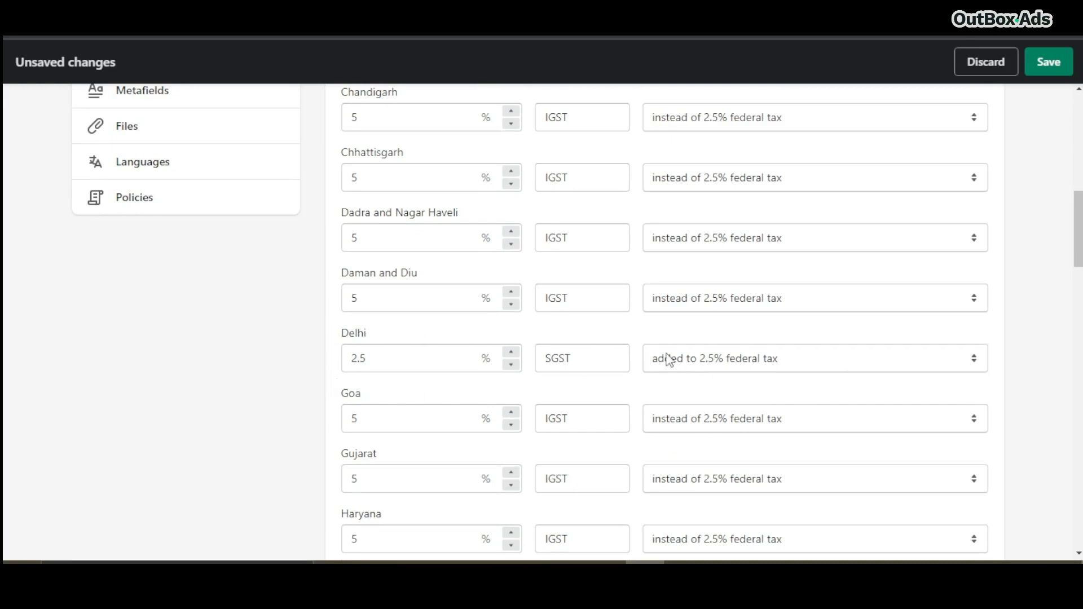
scroll(428, 320, up, 1)
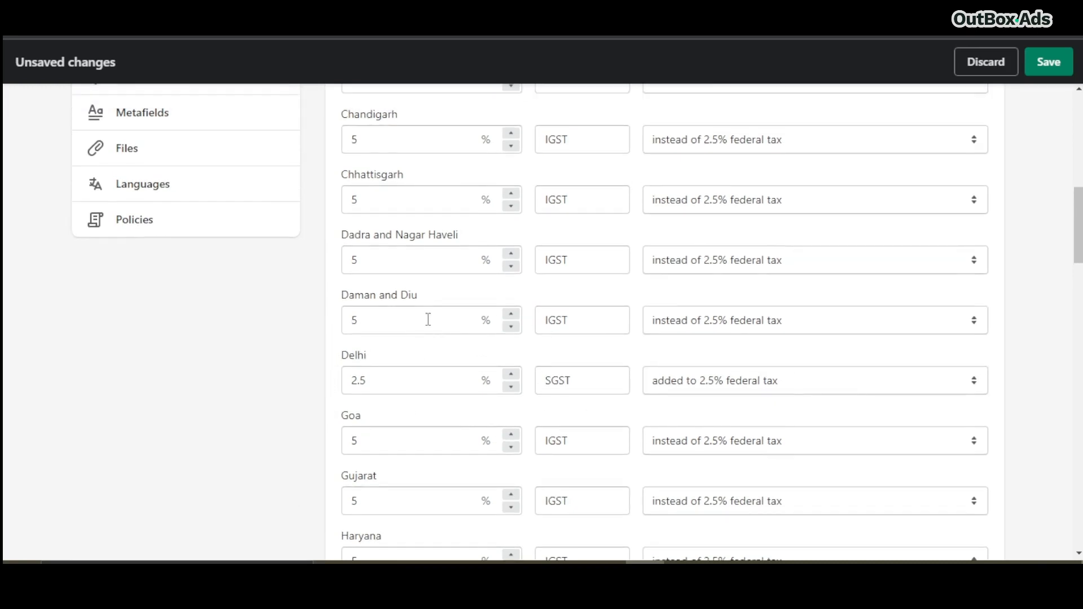
scroll(345, 338, up, 1)
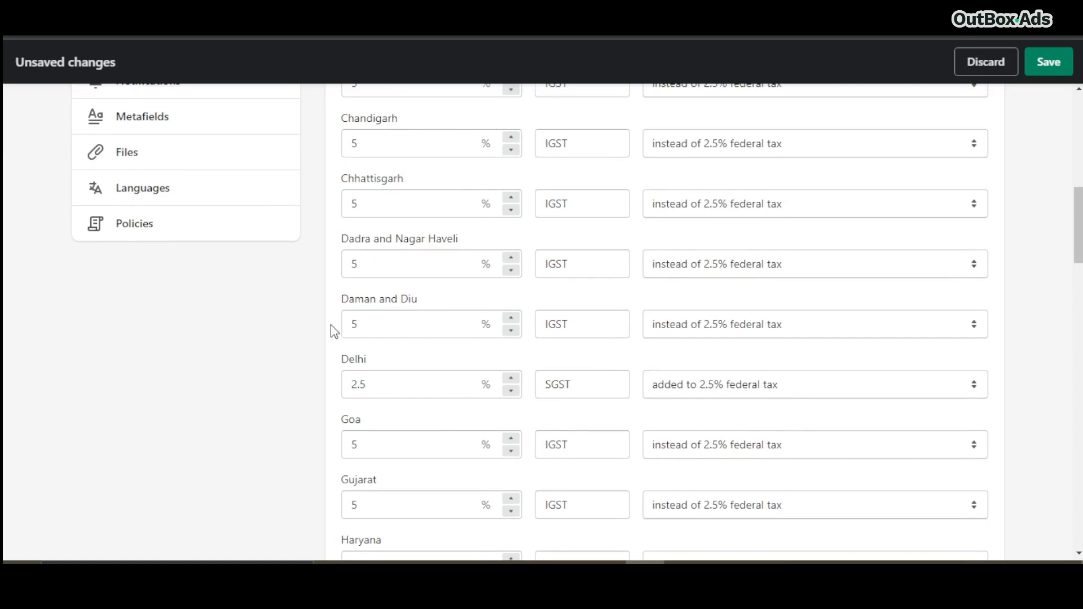
scroll(330, 323, up, 8)
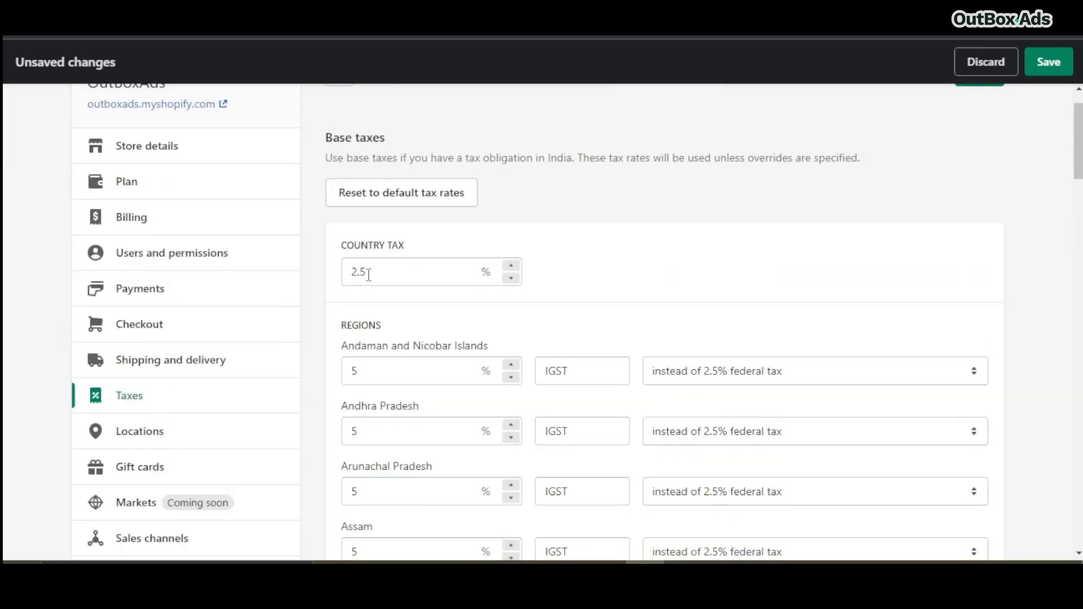
double_click(367, 271)
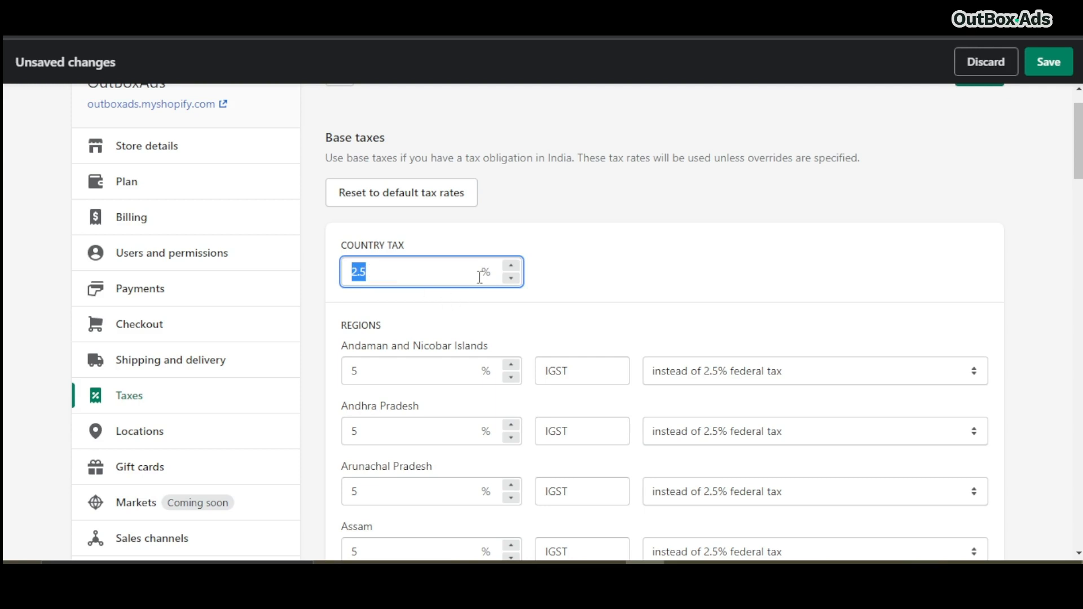
double_click(355, 370)
double_click(328, 299)
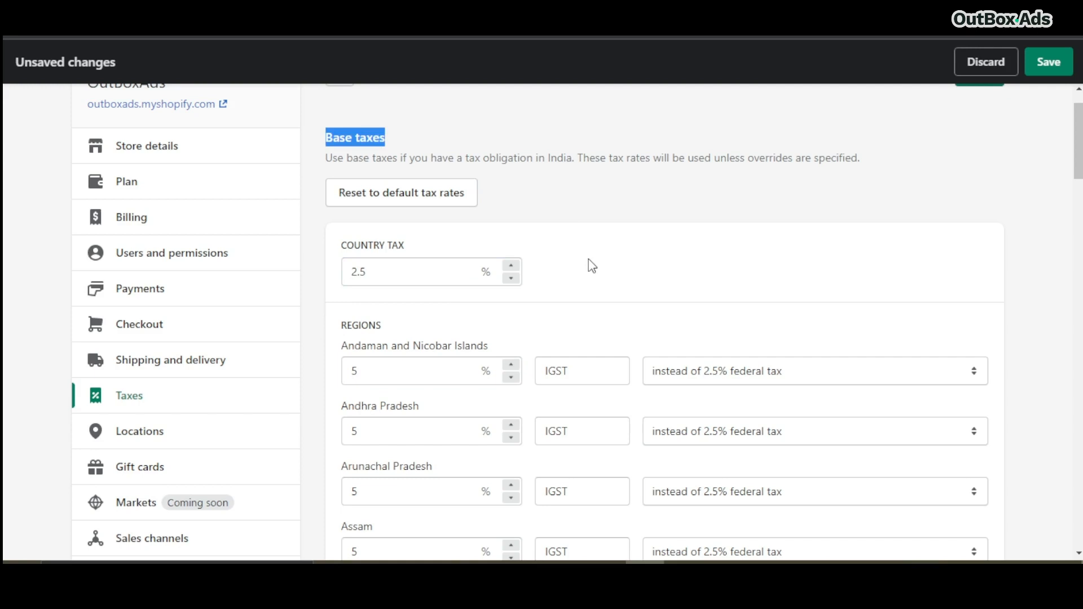
Step: Check West Bengal's base tax rate at the end of the region list, above the tax overrides
scroll(621, 274, down, 3)
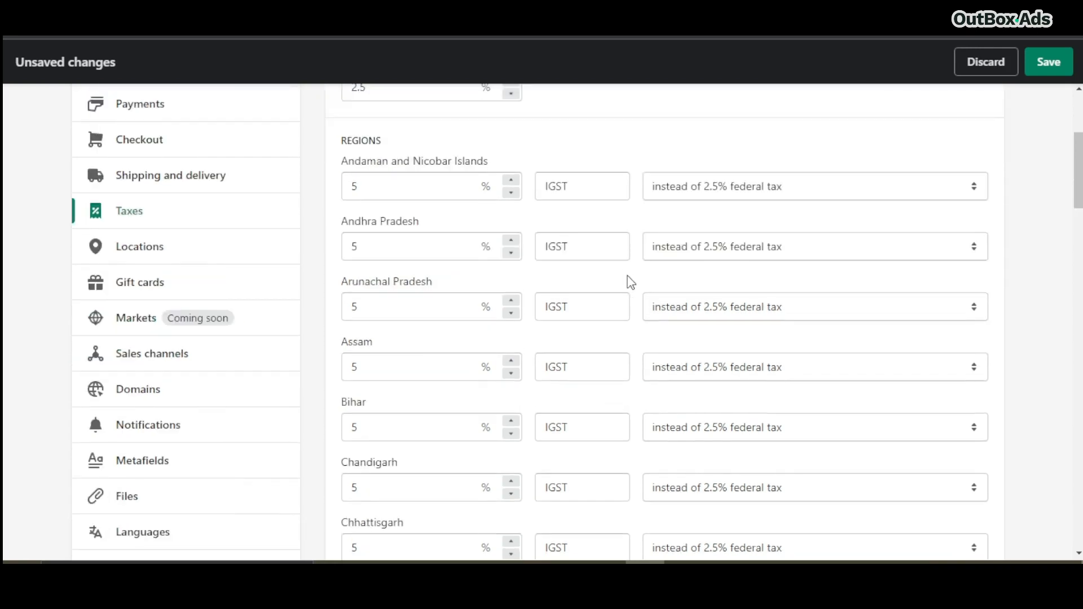
scroll(629, 282, down, 2)
drag(1077, 169, 1077, 490)
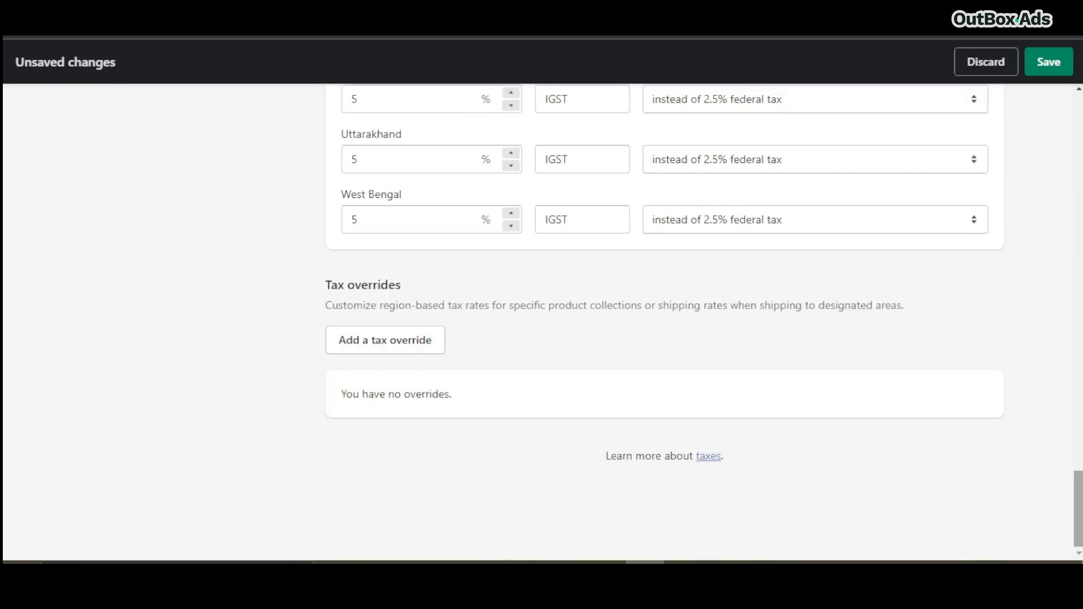
double_click(354, 220)
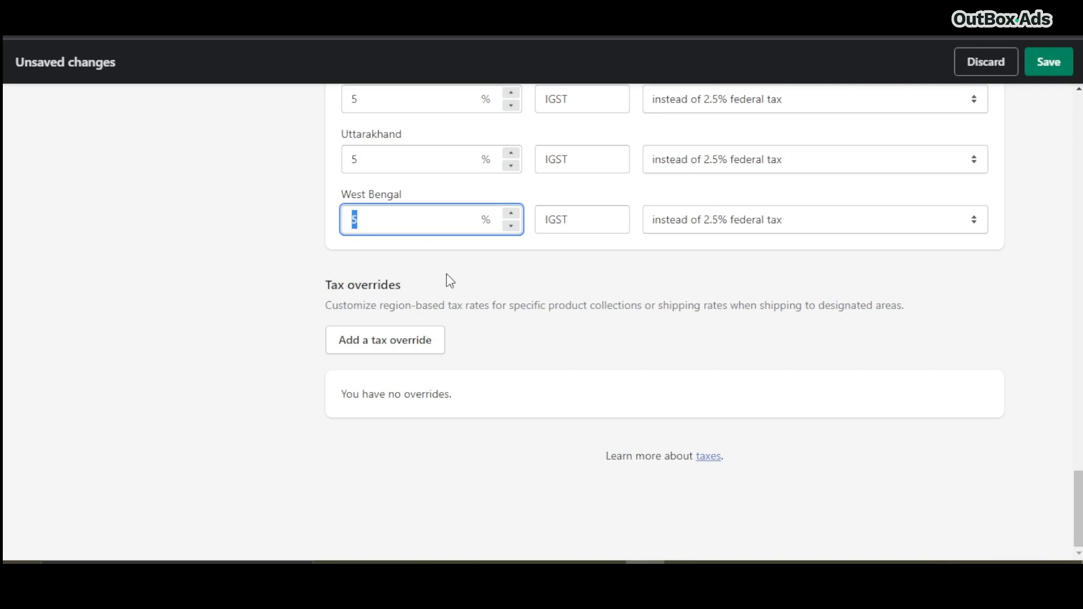
click(353, 219)
double_click(353, 219)
click(378, 266)
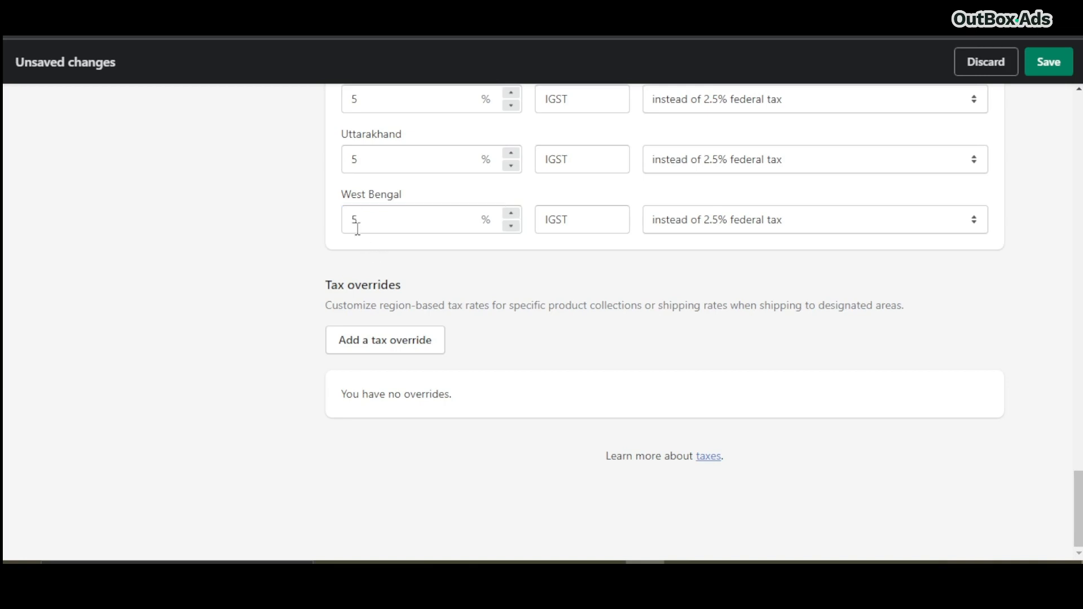
double_click(353, 220)
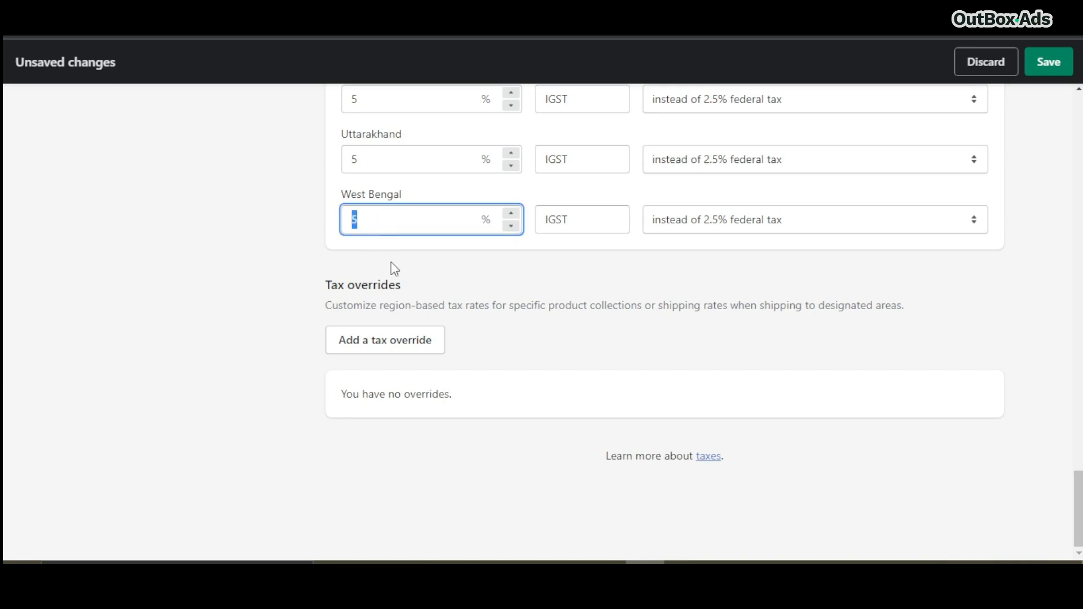
Step: Open a new product tax override for India and check which collections it can be applied to
click(391, 262)
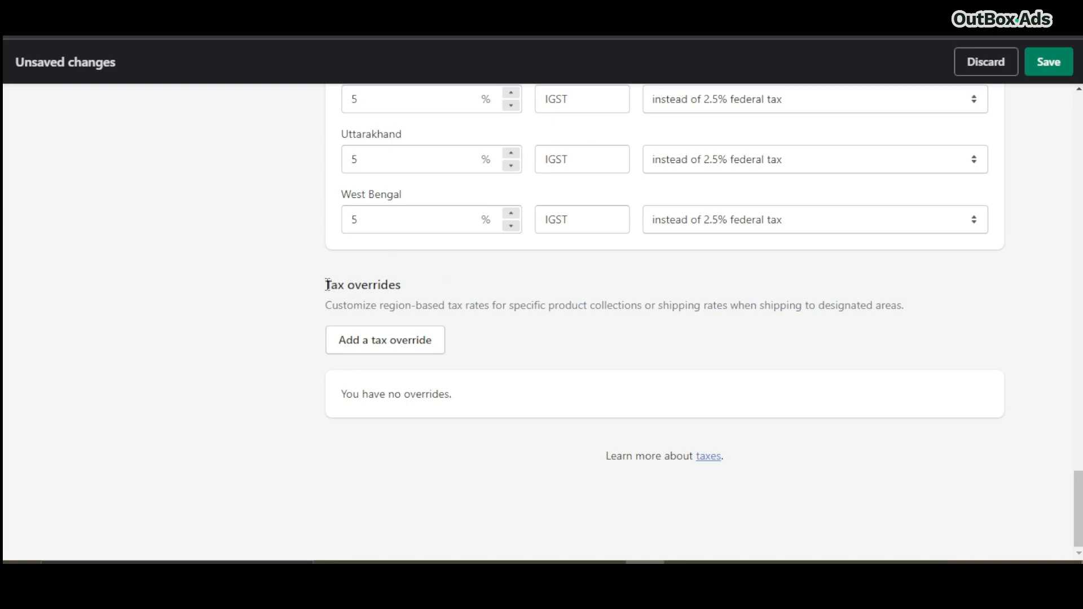
drag(326, 285, 403, 284)
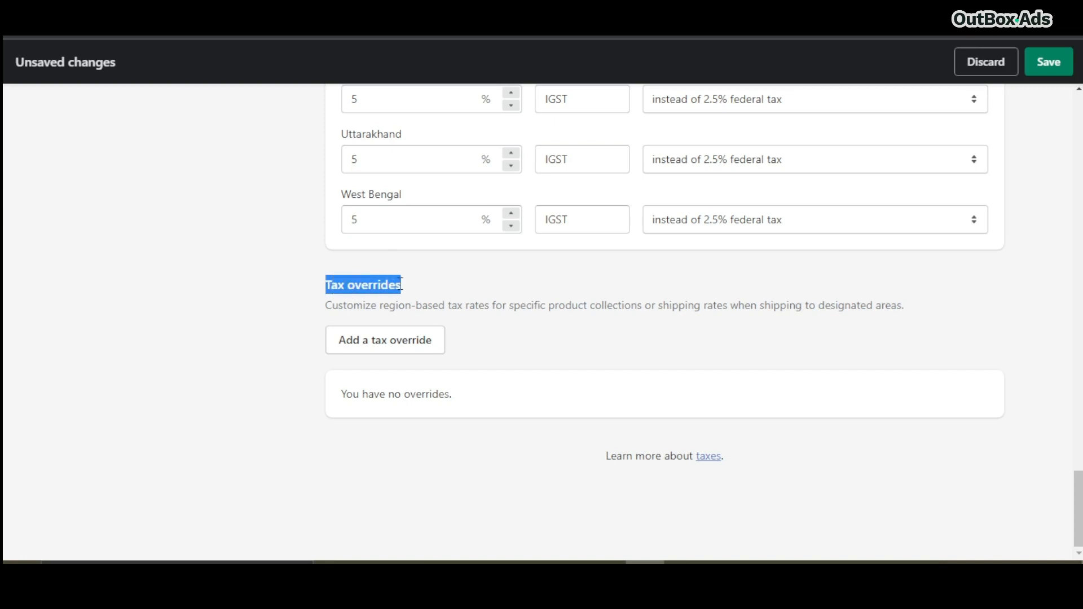
click(510, 292)
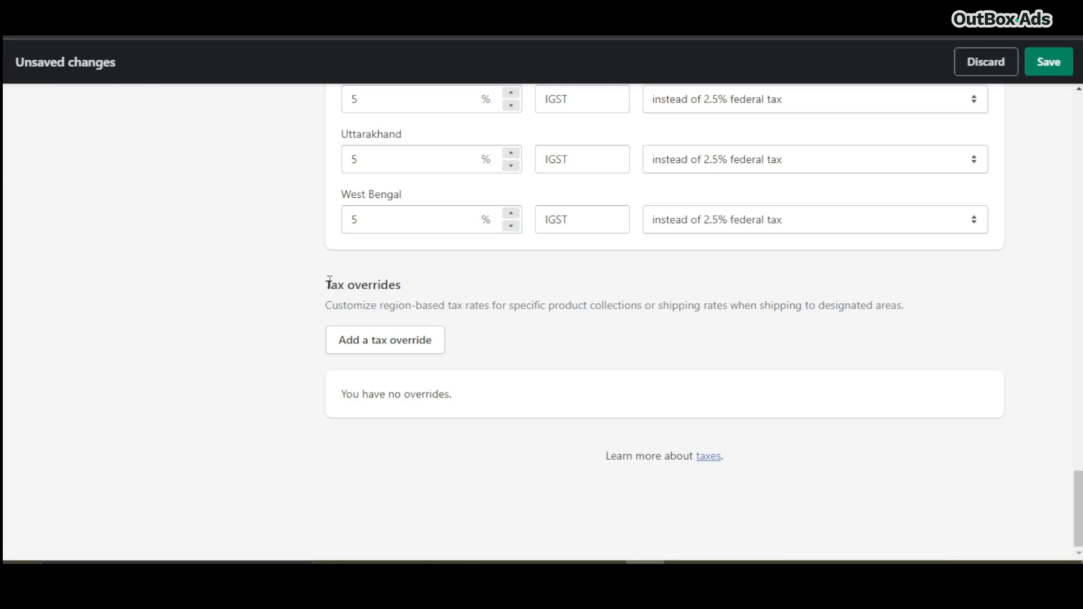
drag(328, 282, 406, 288)
click(458, 275)
click(408, 350)
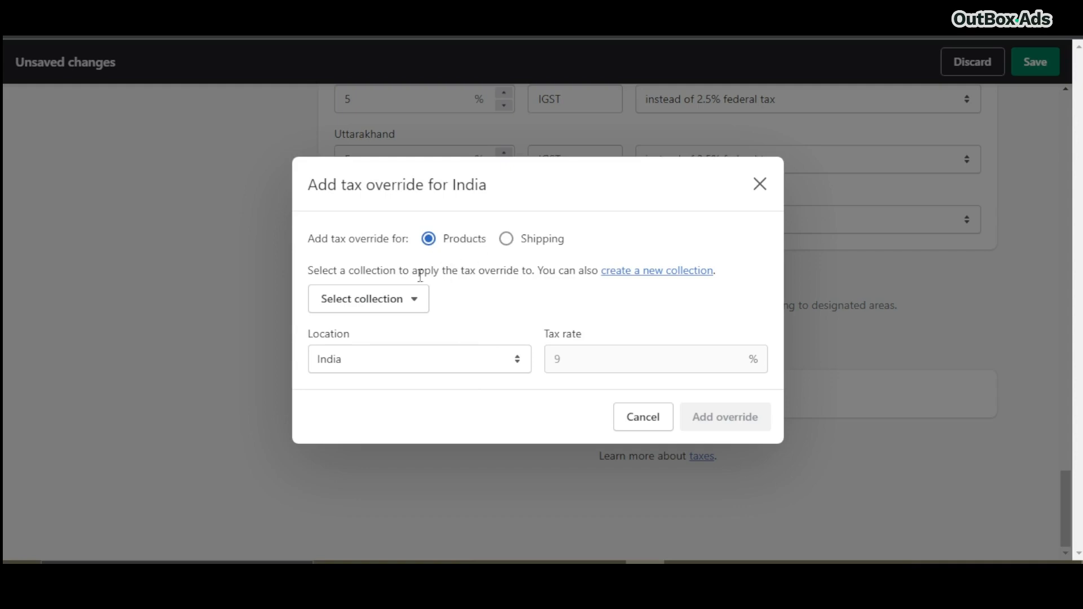
click(415, 304)
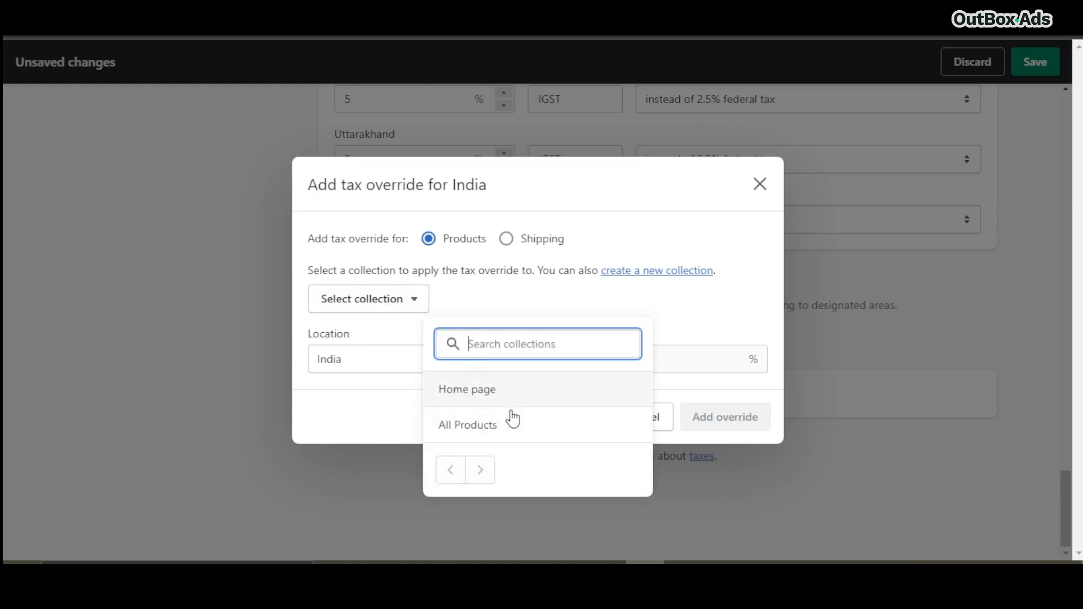
click(493, 289)
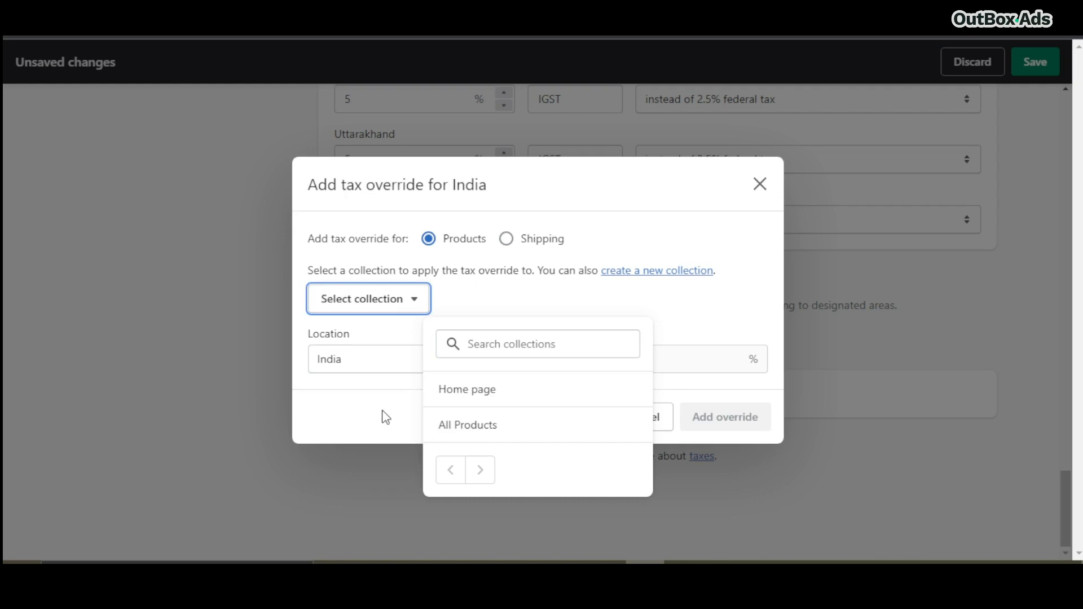
click(393, 312)
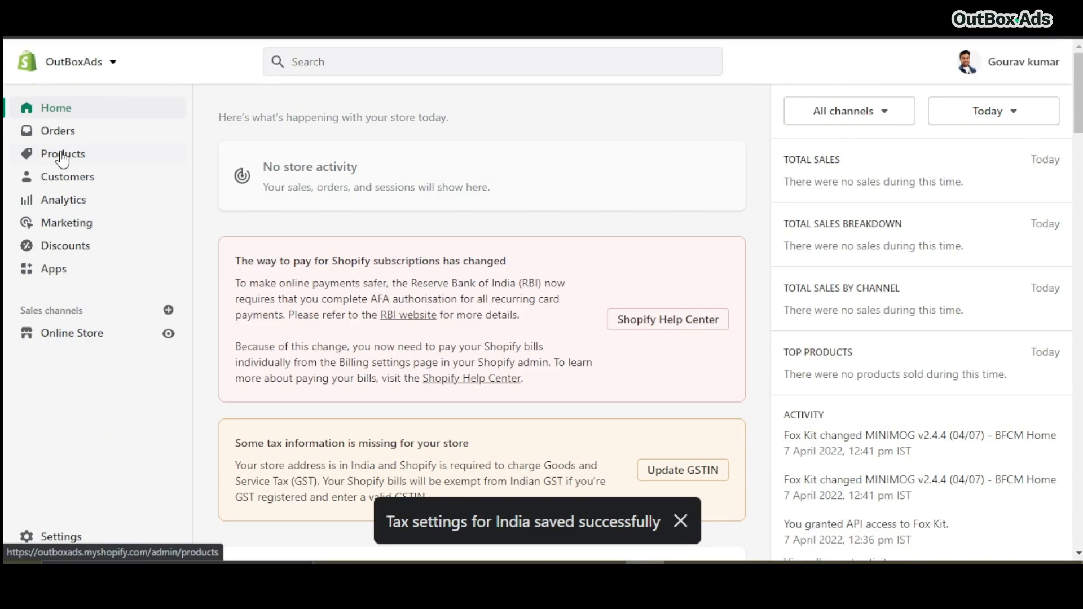
Step: Create a product collection titled "GST 12%" with the manual collection type and save it
click(62, 156)
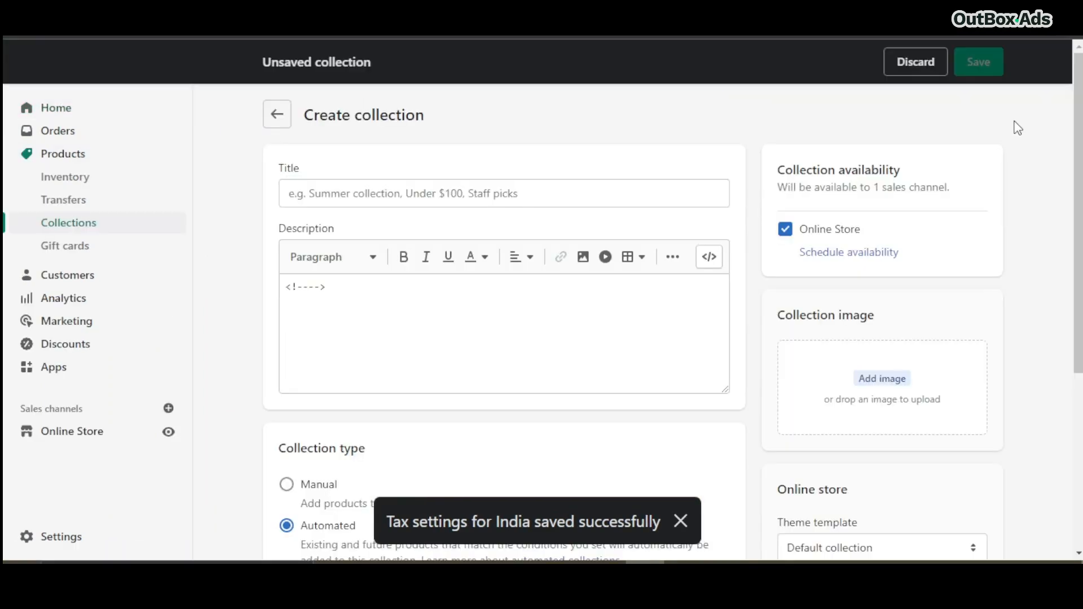
click(406, 195)
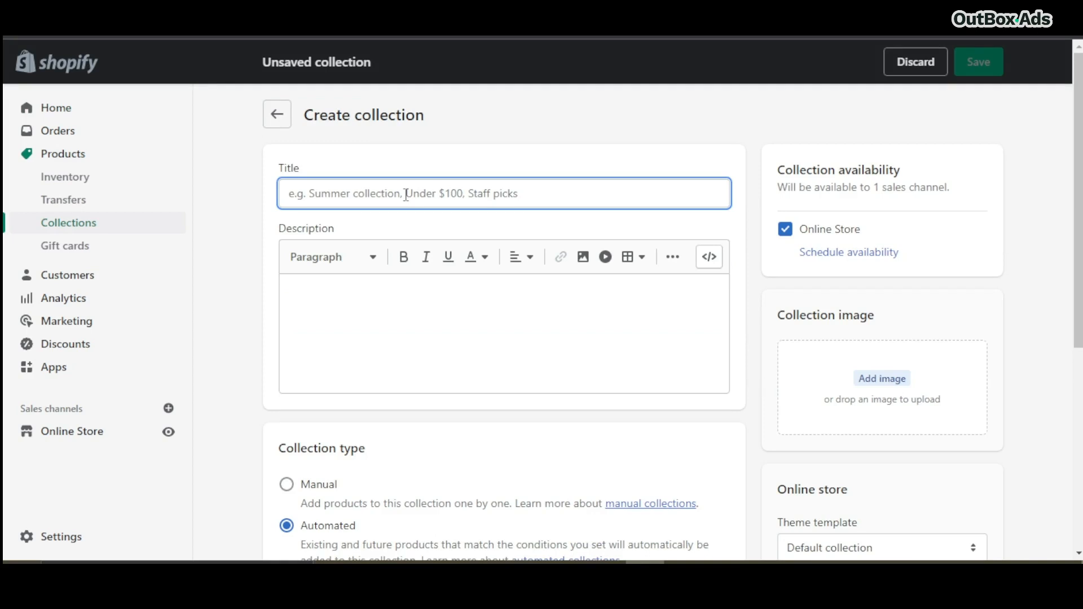
text(GST 12)
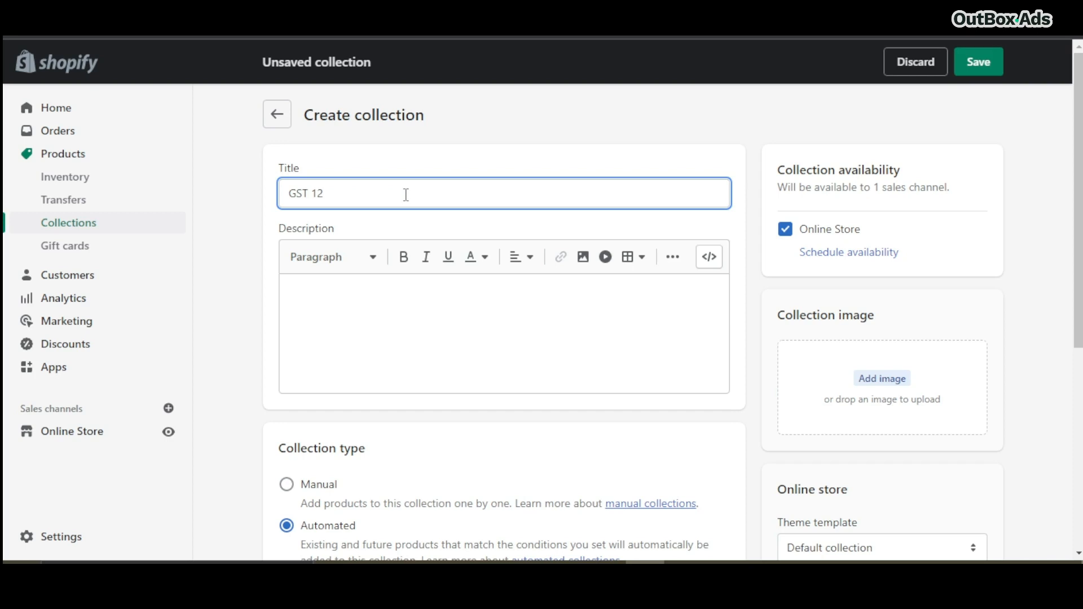
text(%)
scroll(339, 282, down, 3)
click(286, 326)
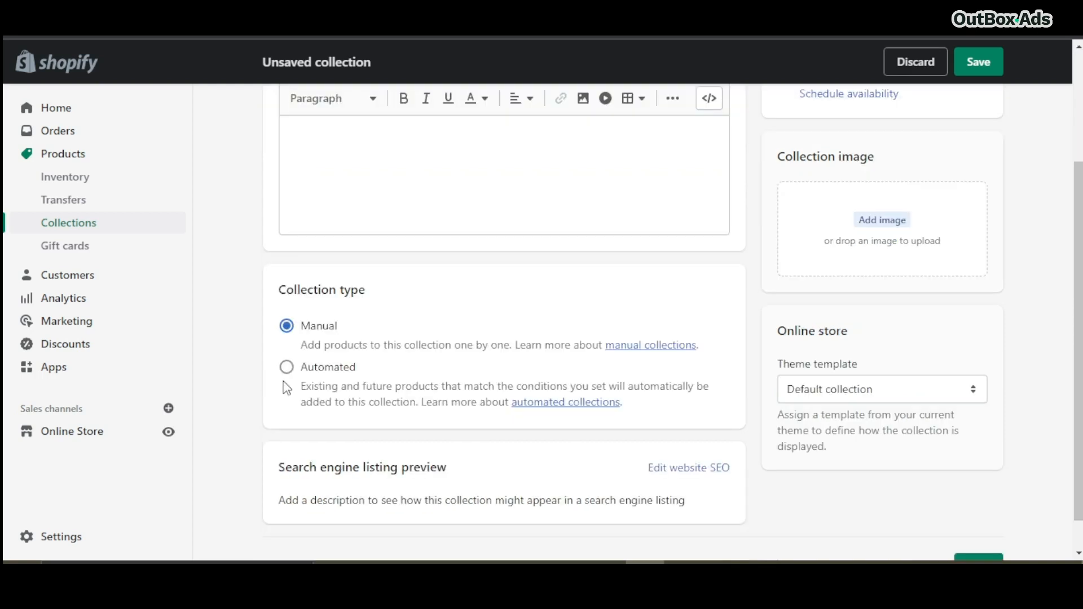
scroll(524, 394, down, 1)
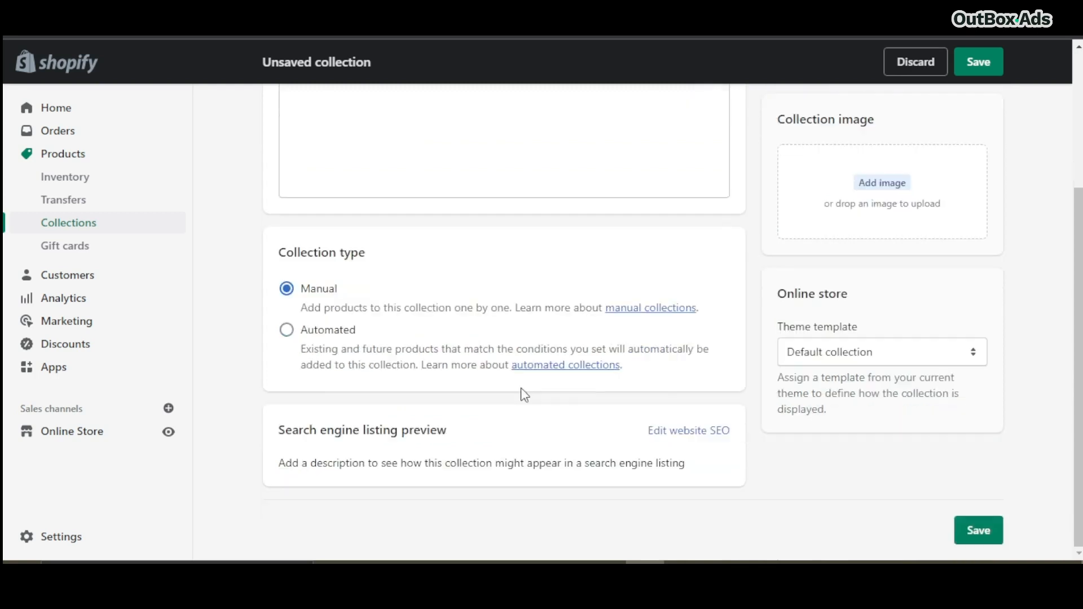
scroll(815, 354, up, 4)
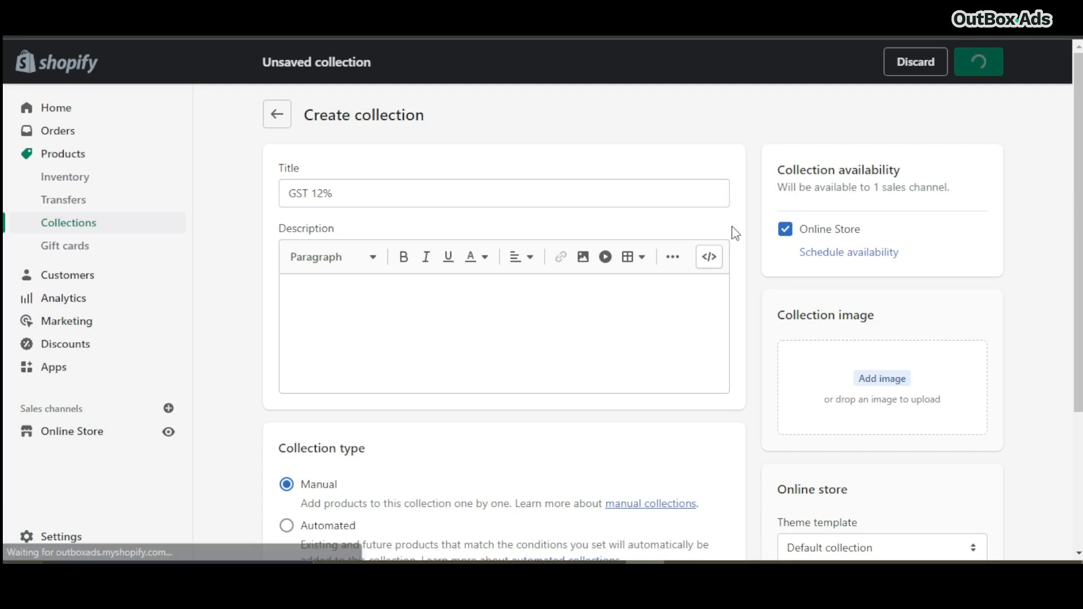
Step: Browse products for the GST 12% collection, selecting Baseball Style Cool Cap, BNC Connector with Copper Wire Moulded, CP-DPS-MD100-12D, CP-DPS-MD50-12D and CP-E21 360 CLOUD CAM
scroll(758, 227, down, 1)
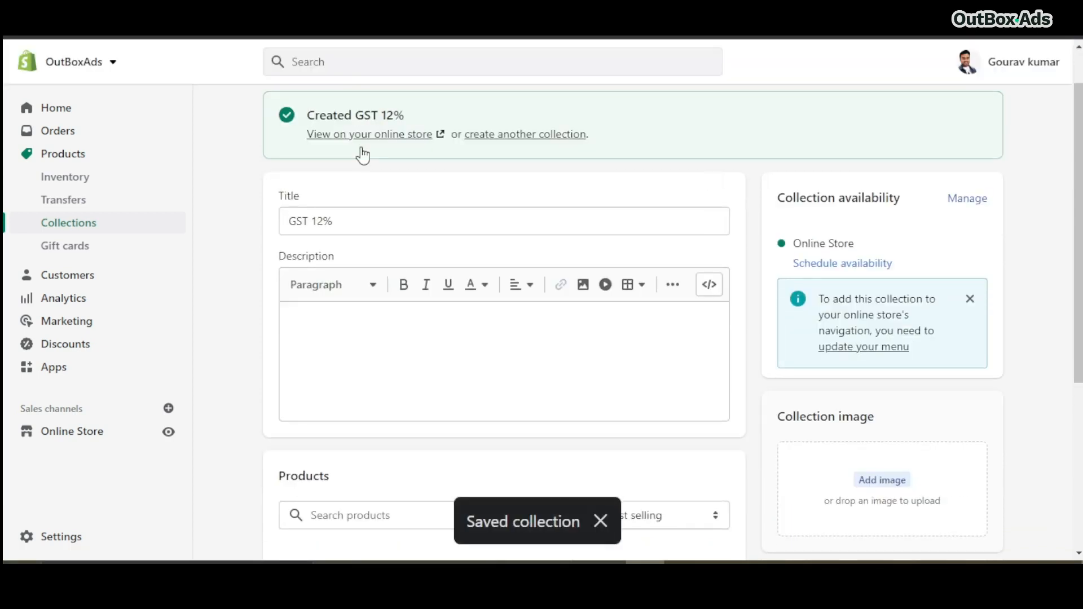
scroll(334, 219, down, 5)
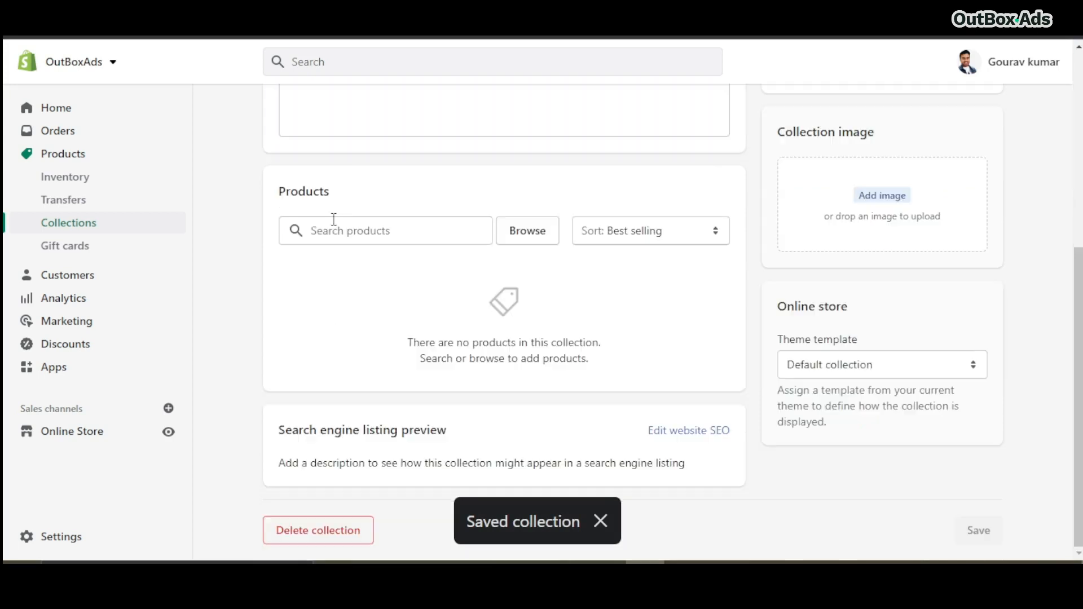
click(412, 235)
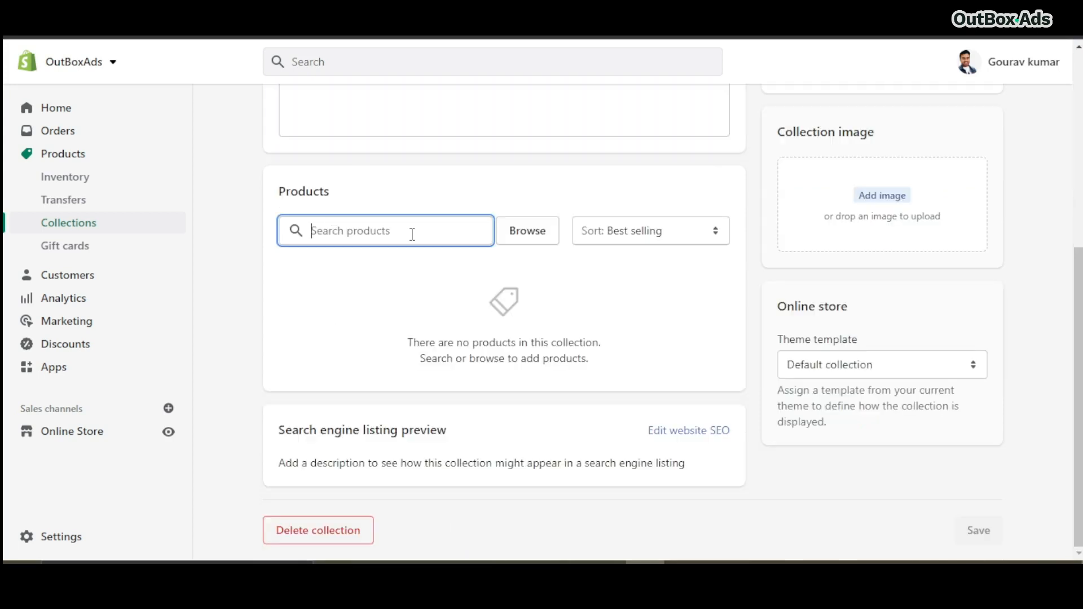
click(540, 238)
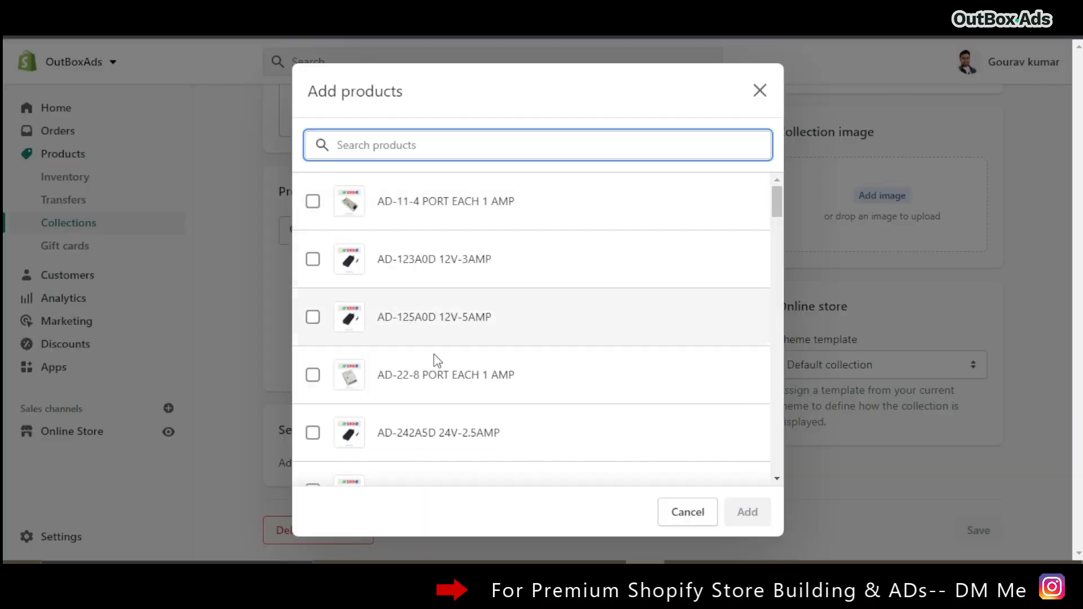
scroll(437, 361, down, 4)
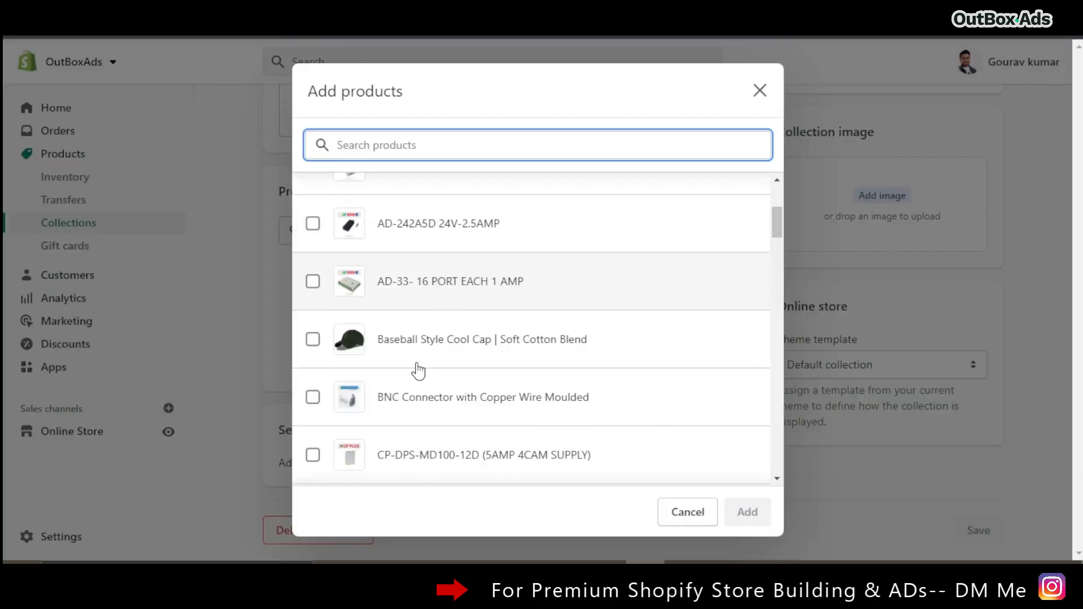
click(417, 364)
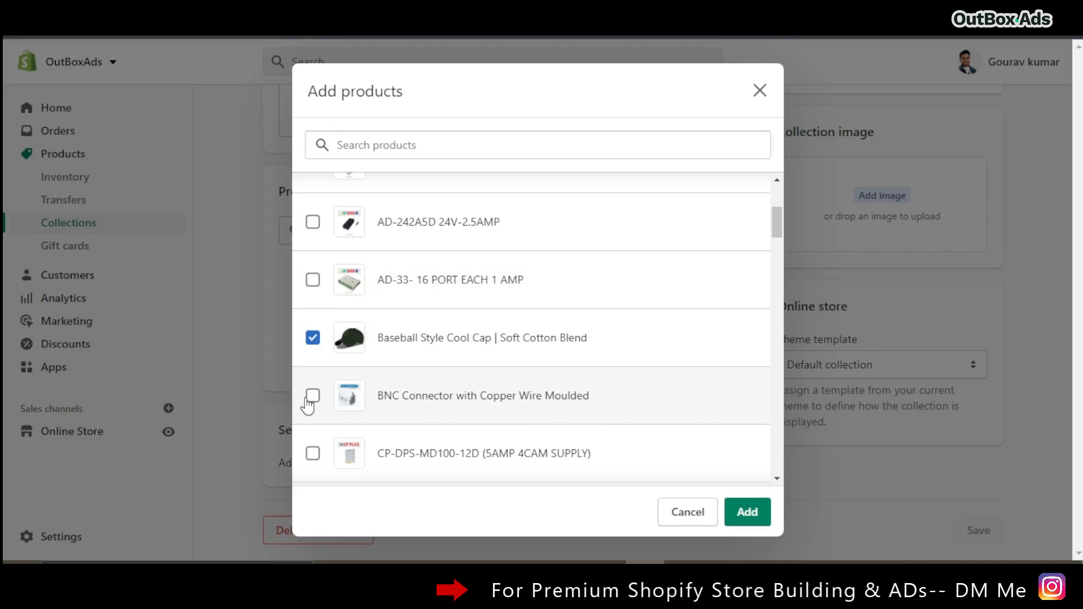
click(311, 398)
click(304, 453)
scroll(324, 320, down, 4)
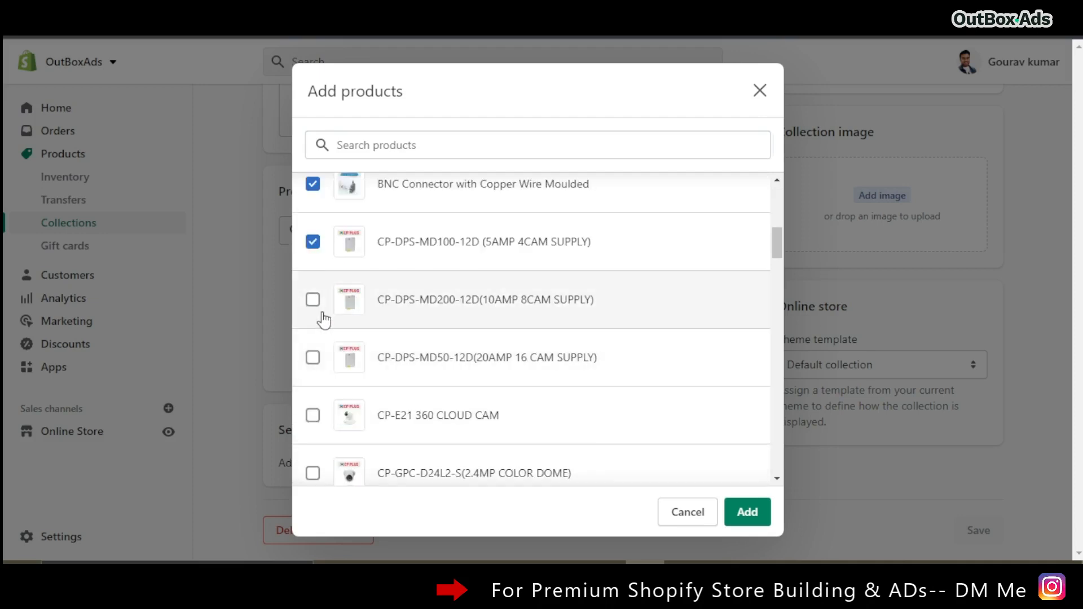
click(313, 357)
click(313, 415)
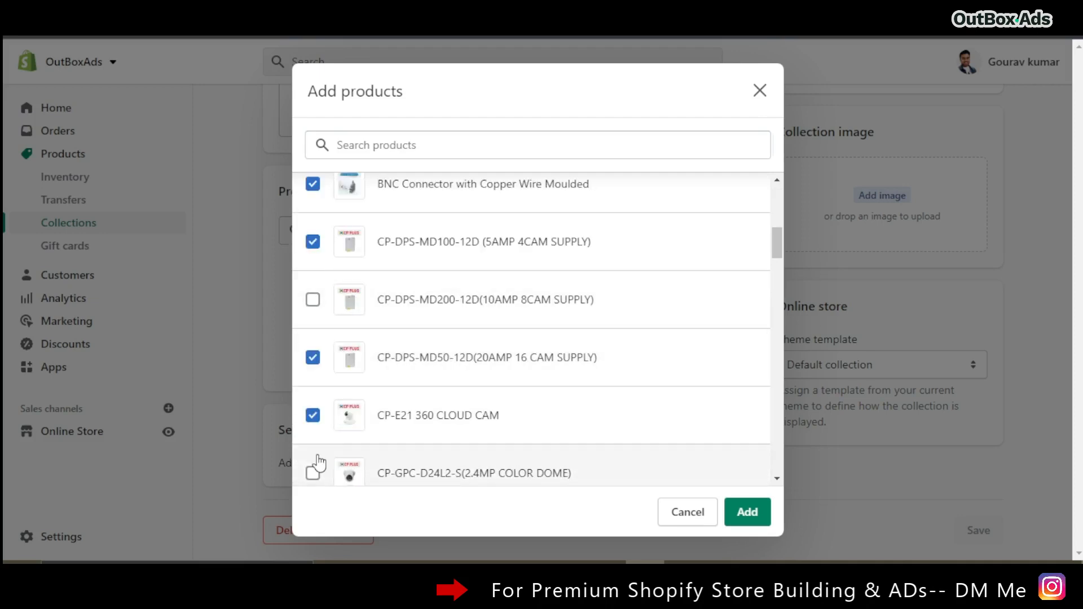
Step: Also select CP-GPC-D24L2-S, CP-GPC-T24L2-S, CP-PVK-70H, CP-PVK-70MH and CP-UNC-CS13I1VMW CUBE CAM, add all selected products to the collection and review its product list
scroll(319, 394, down, 2)
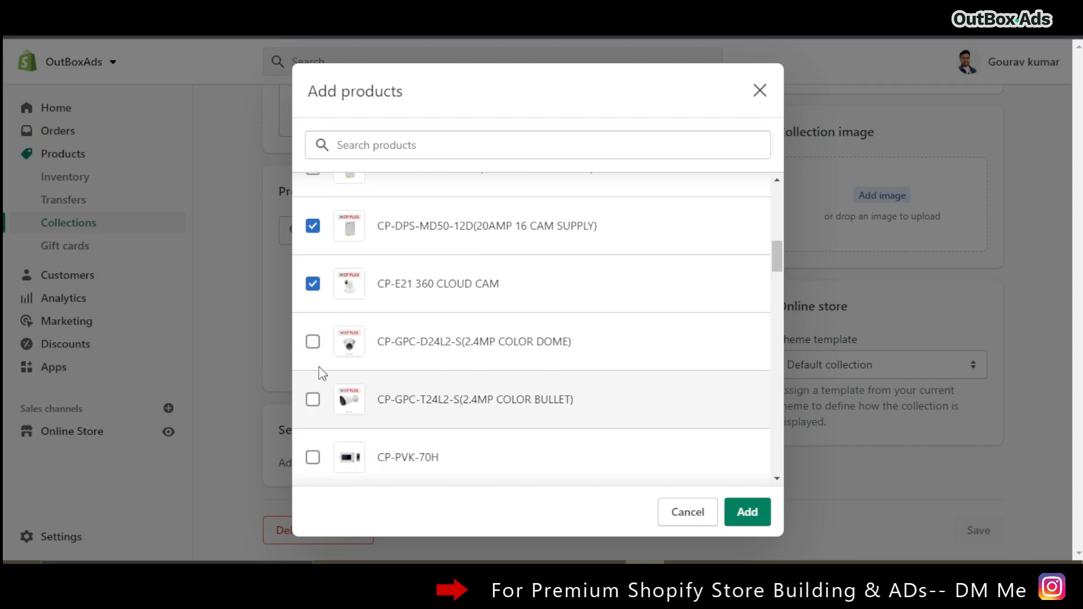
click(319, 364)
click(321, 398)
scroll(321, 397, down, 2)
click(313, 350)
click(313, 409)
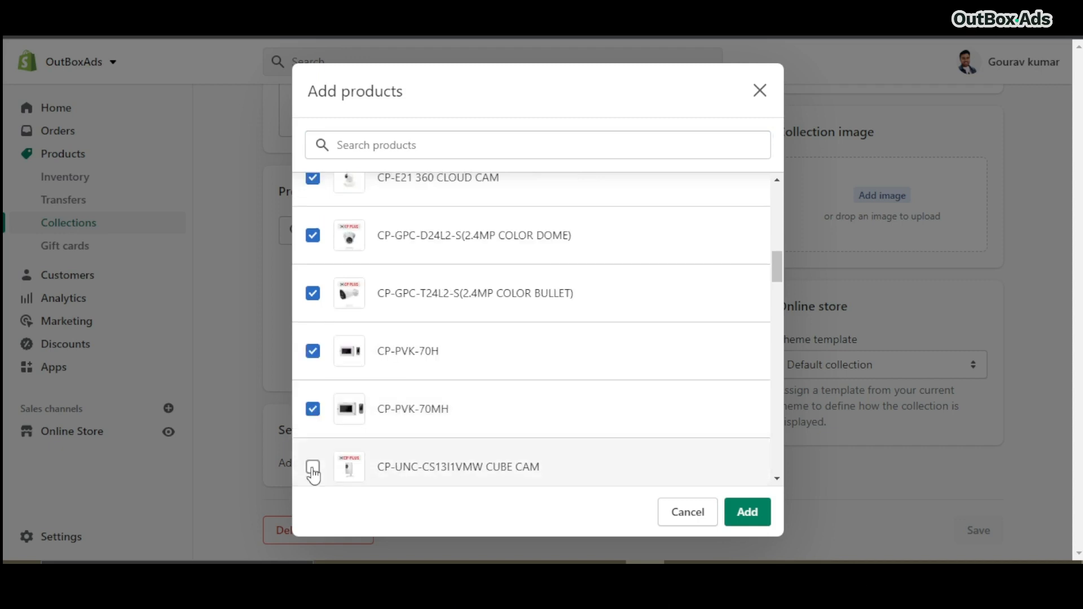
click(313, 466)
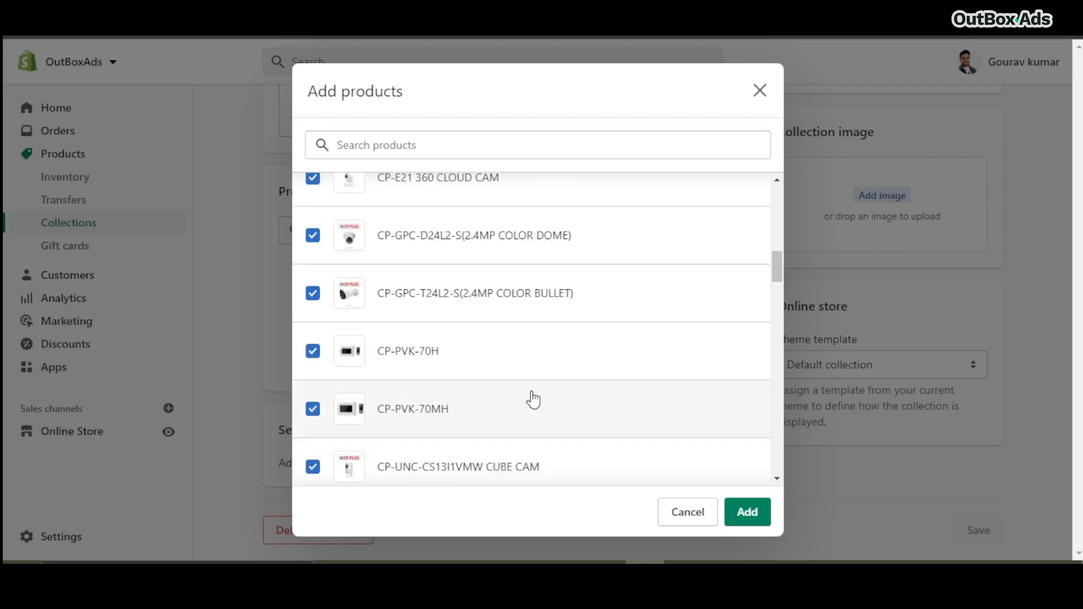
click(732, 513)
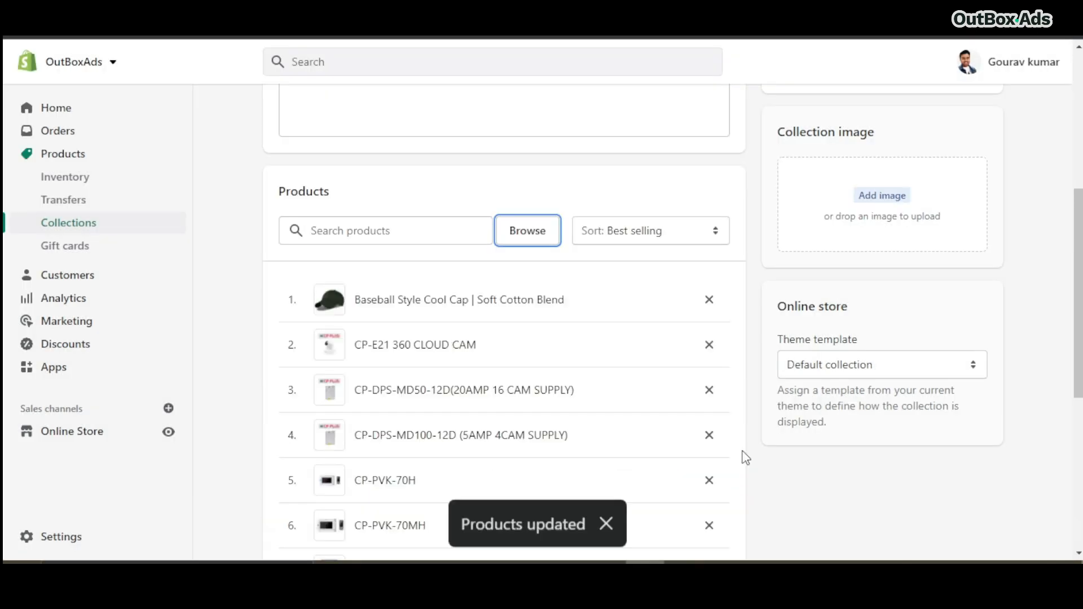
scroll(421, 463, down, 1)
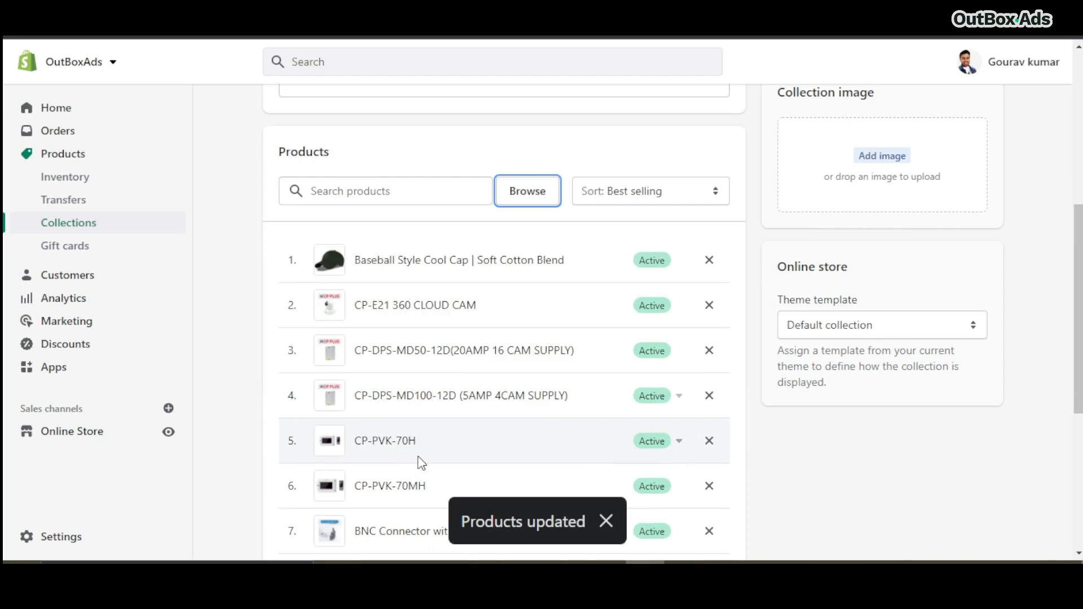
scroll(760, 422, down, 5)
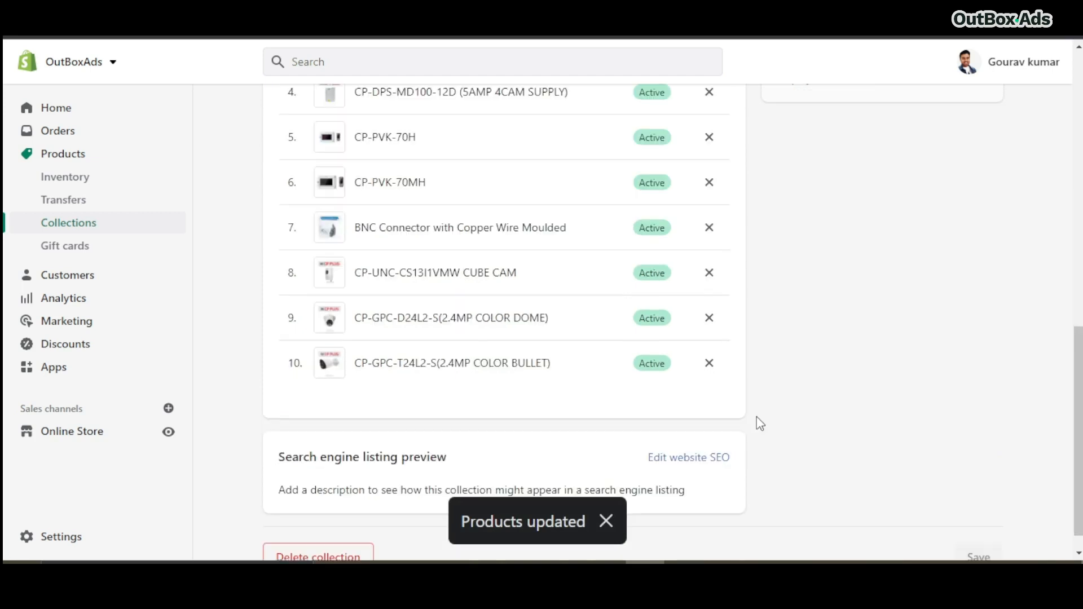
scroll(759, 423, up, 10)
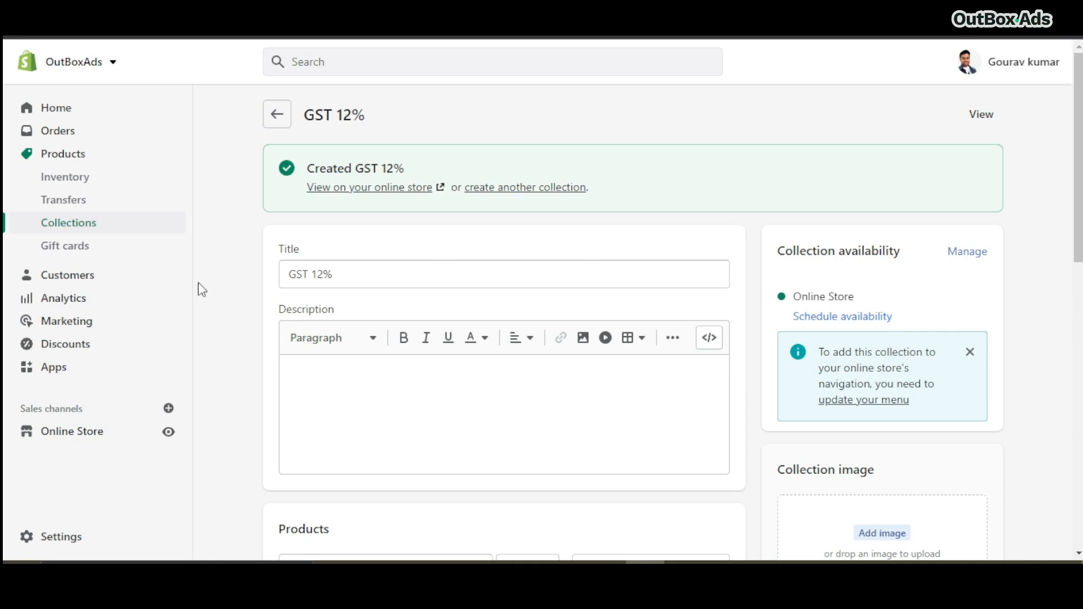
Step: Open the store's tax settings for India and go to the tax overrides section
click(70, 550)
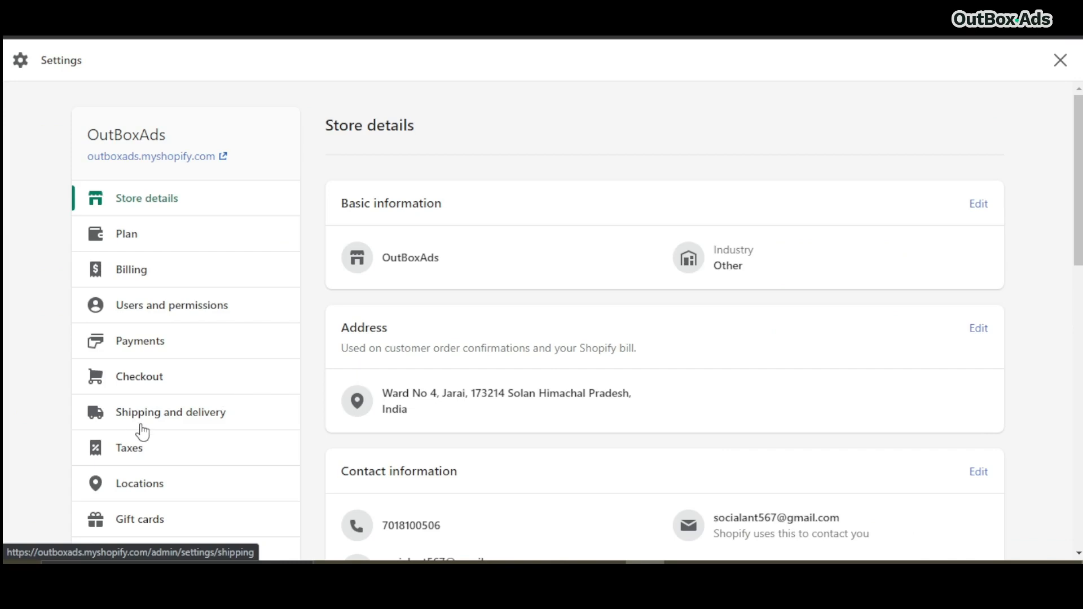
click(149, 459)
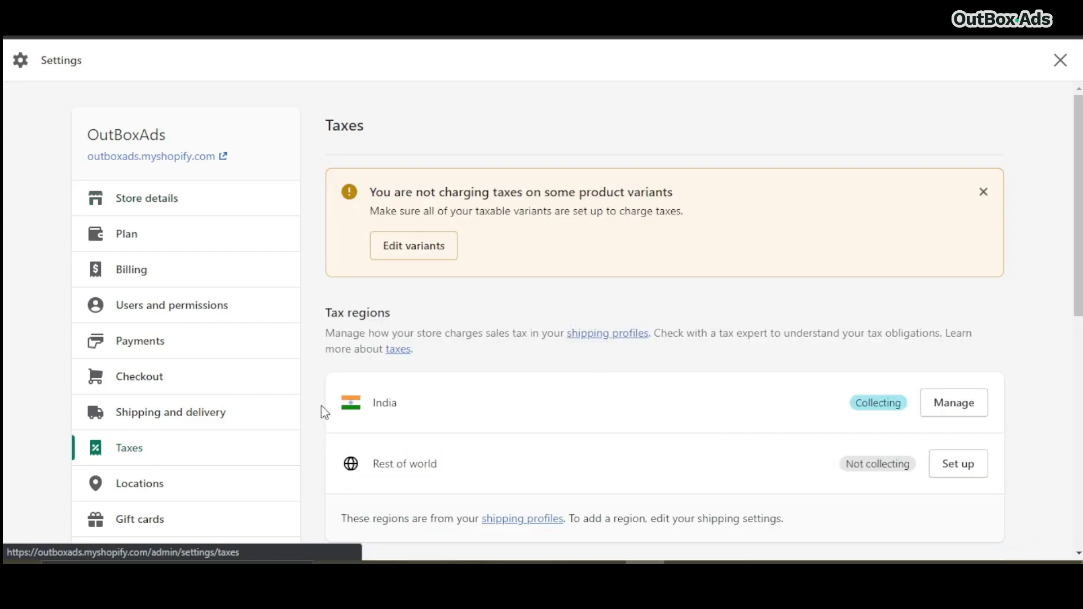
scroll(320, 405, down, 1)
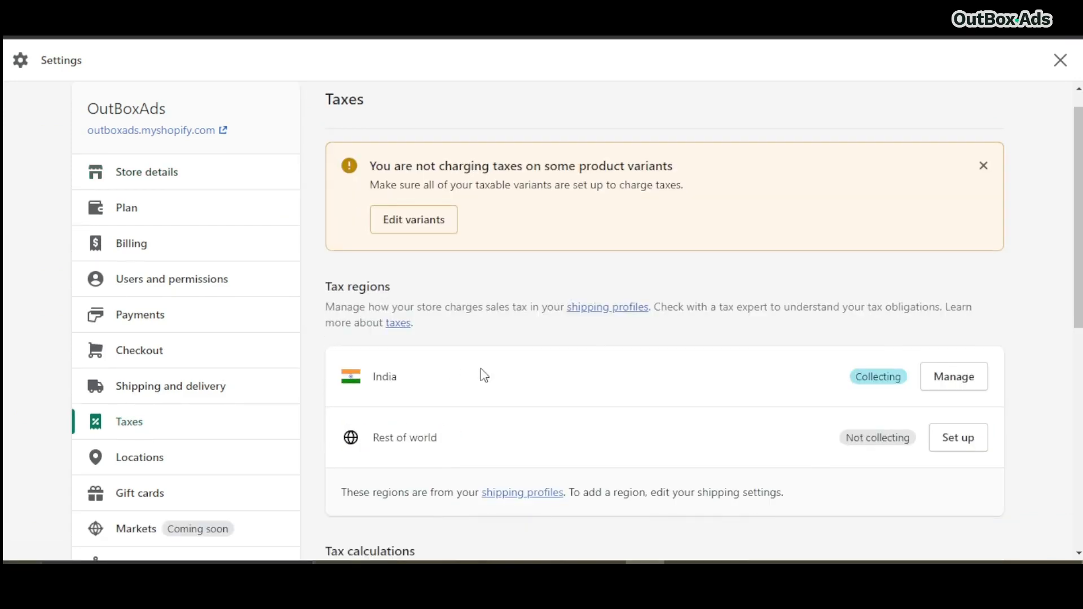
click(965, 393)
scroll(325, 316, down, 15)
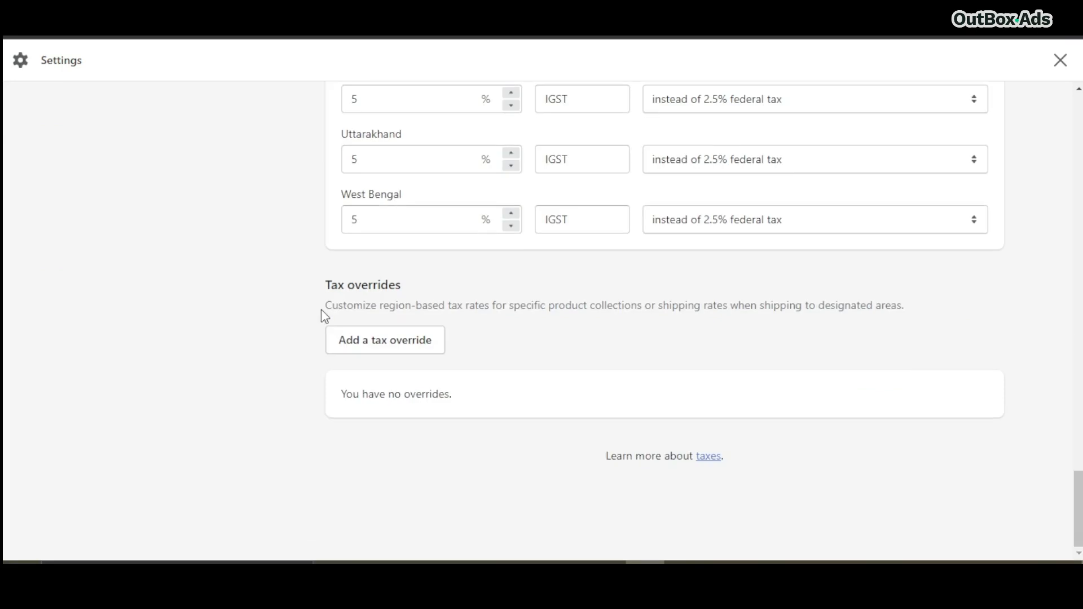
Step: Add a product tax override for the GST 12% collection with location India and a 6% tax rate
drag(326, 285, 411, 285)
click(423, 287)
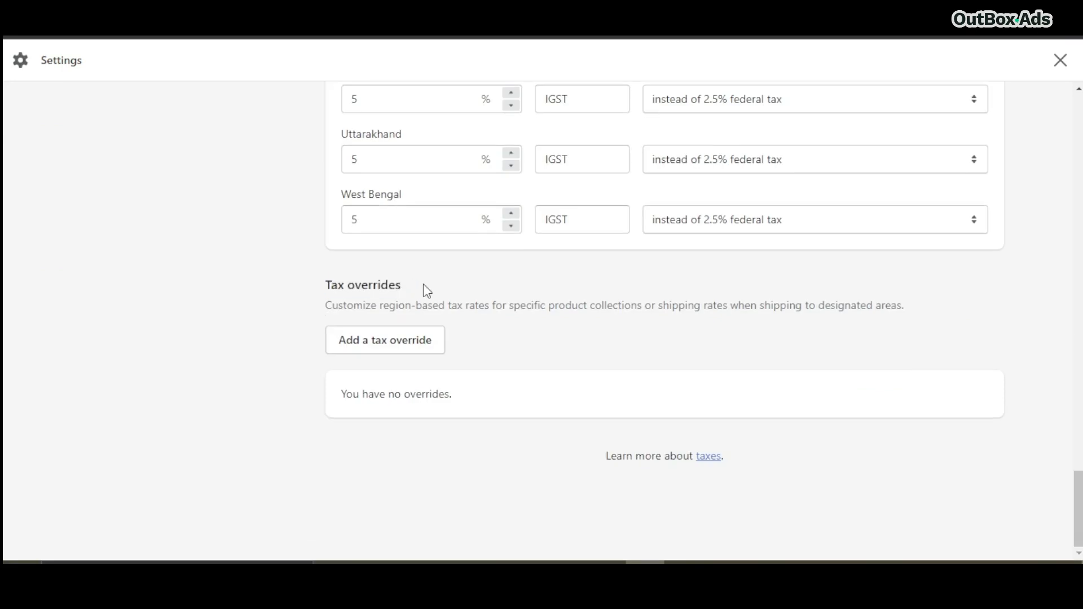
click(410, 350)
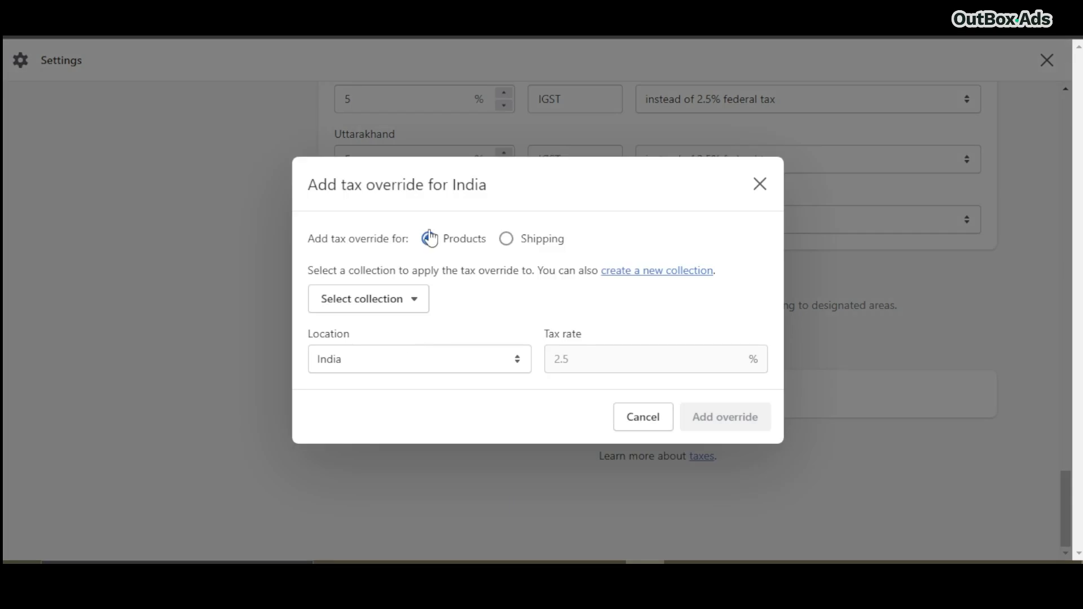
click(415, 309)
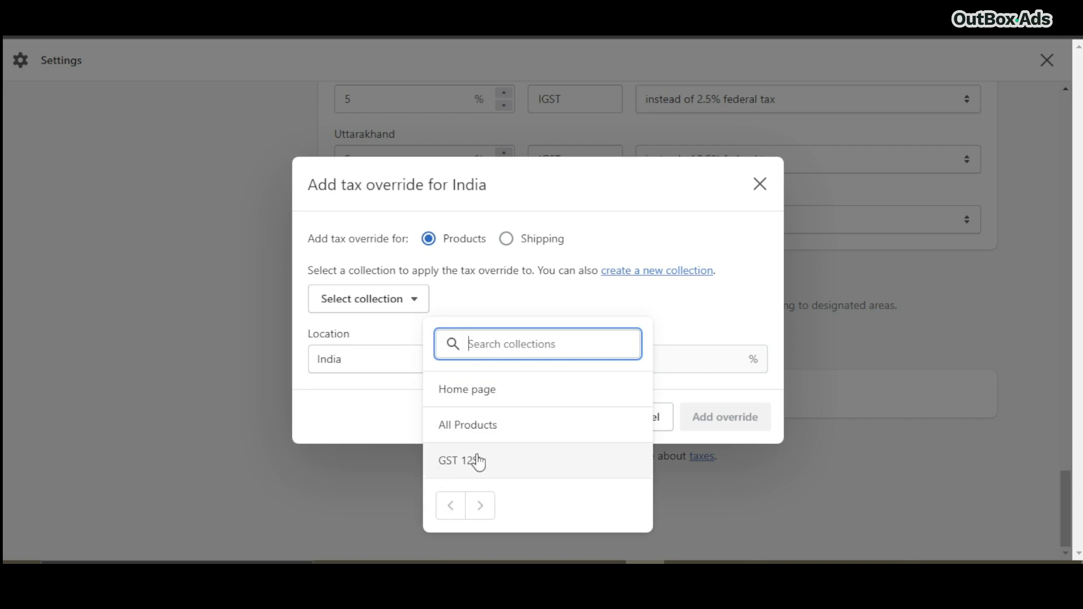
click(493, 466)
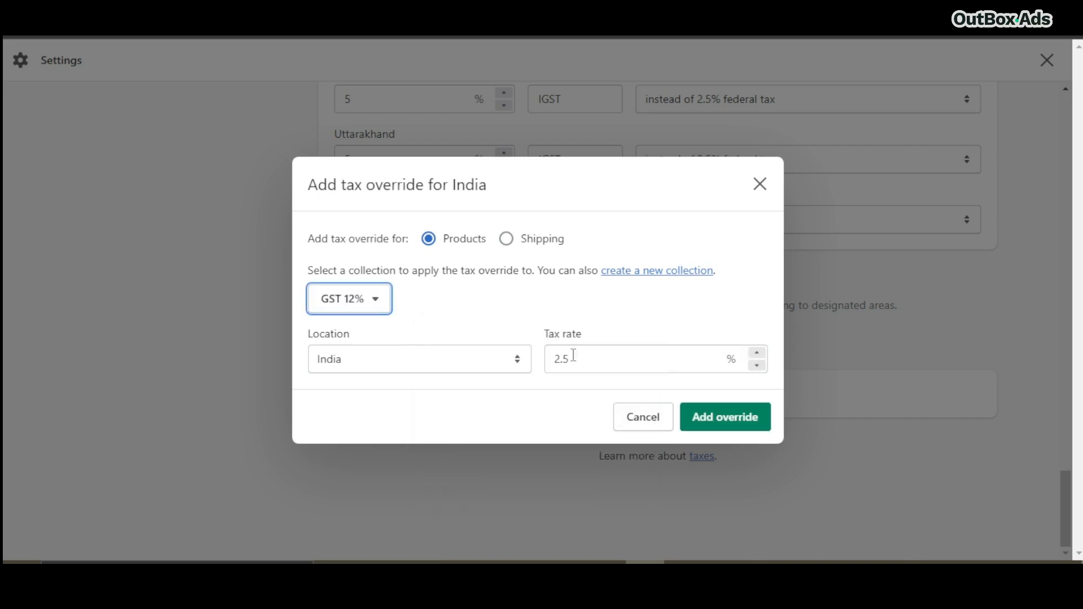
double_click(573, 359)
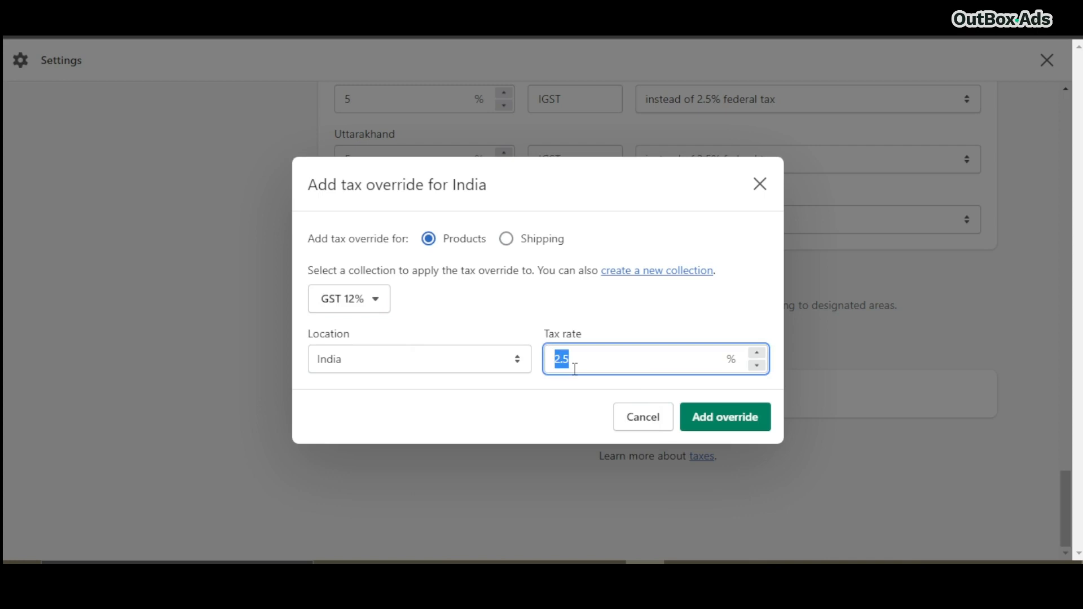
text(6)
click(722, 418)
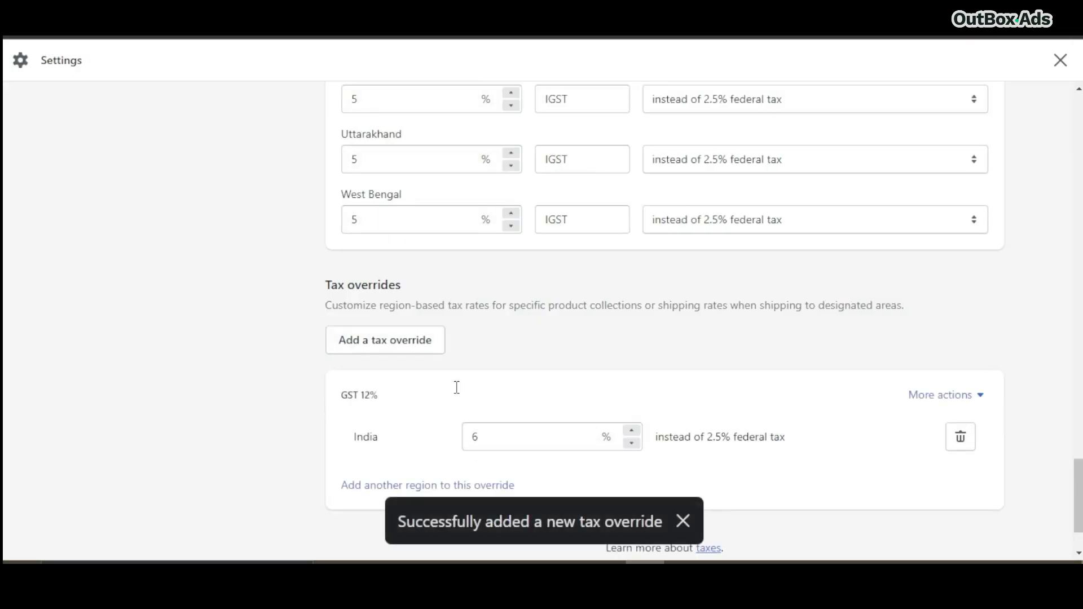
Step: Add the Andaman and Nicobar Islands region to the GST 12% override with a 12% tax rate
scroll(457, 387, down, 2)
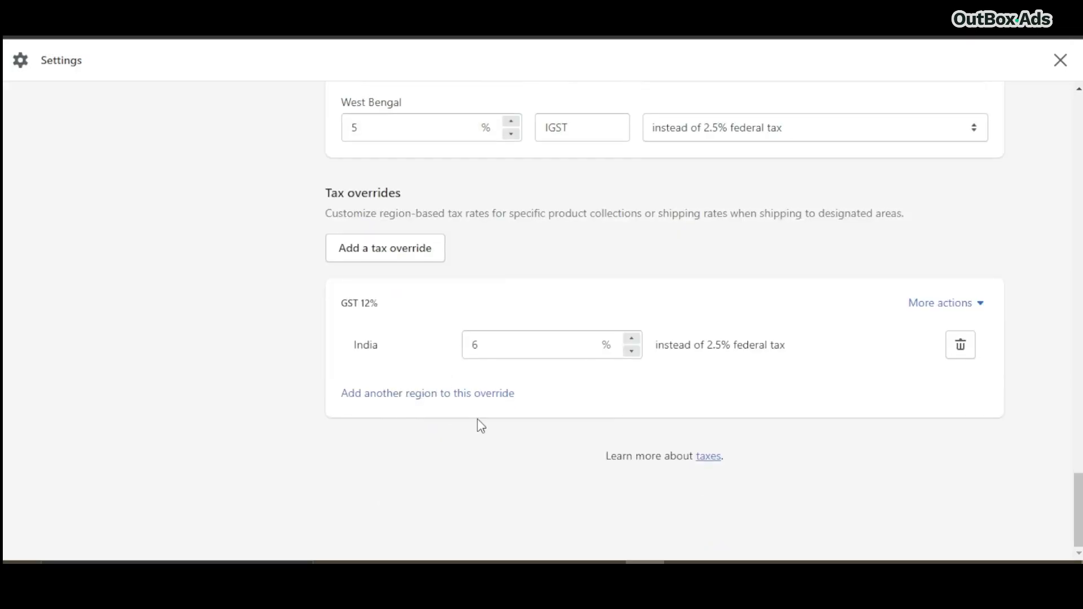
scroll(305, 225, up, 4)
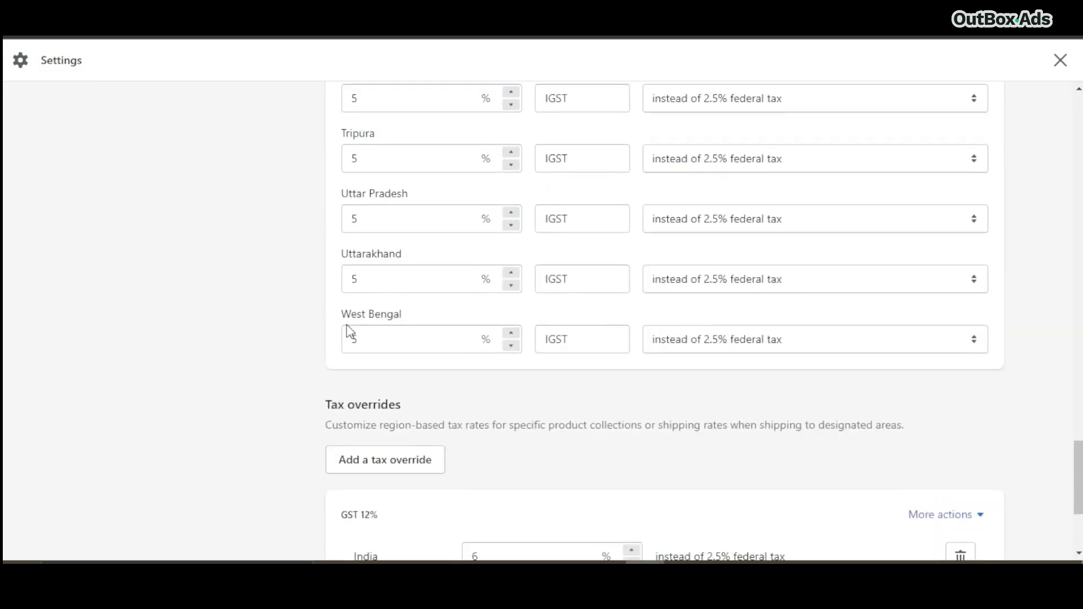
scroll(435, 390, down, 4)
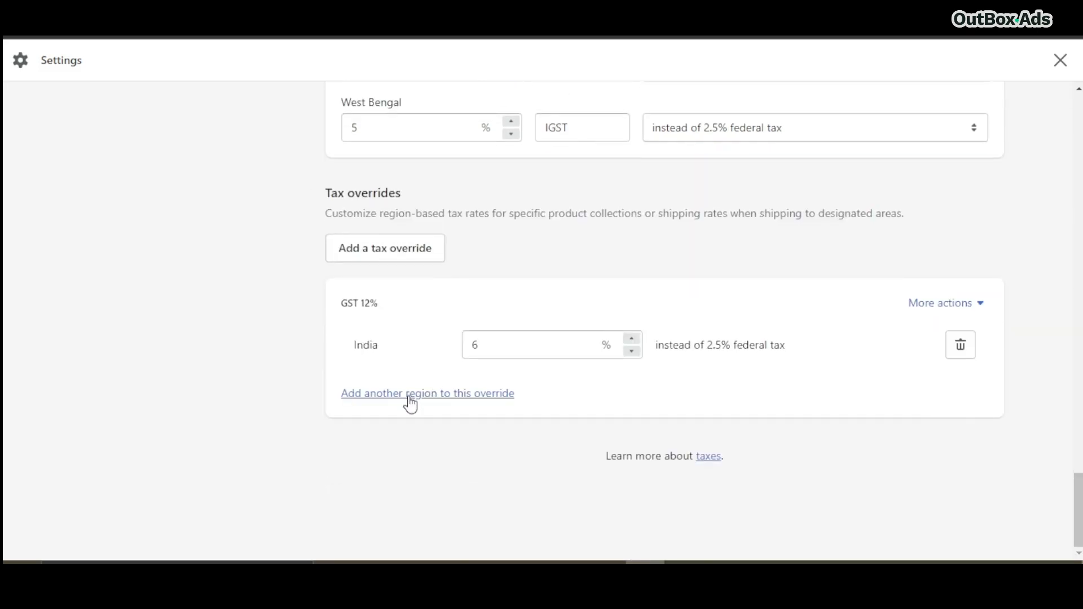
click(409, 393)
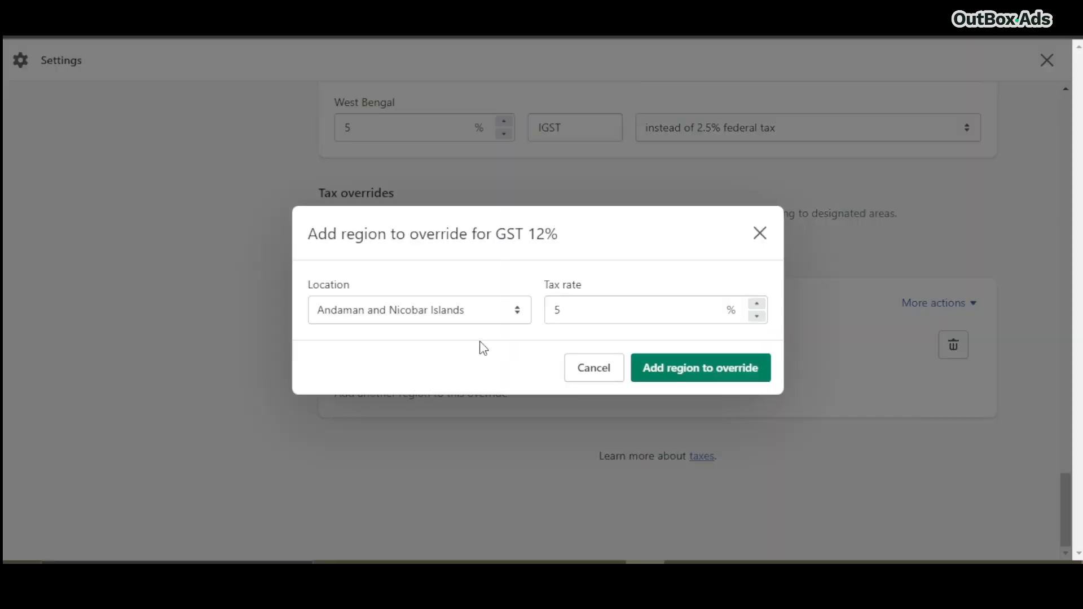
double_click(616, 310)
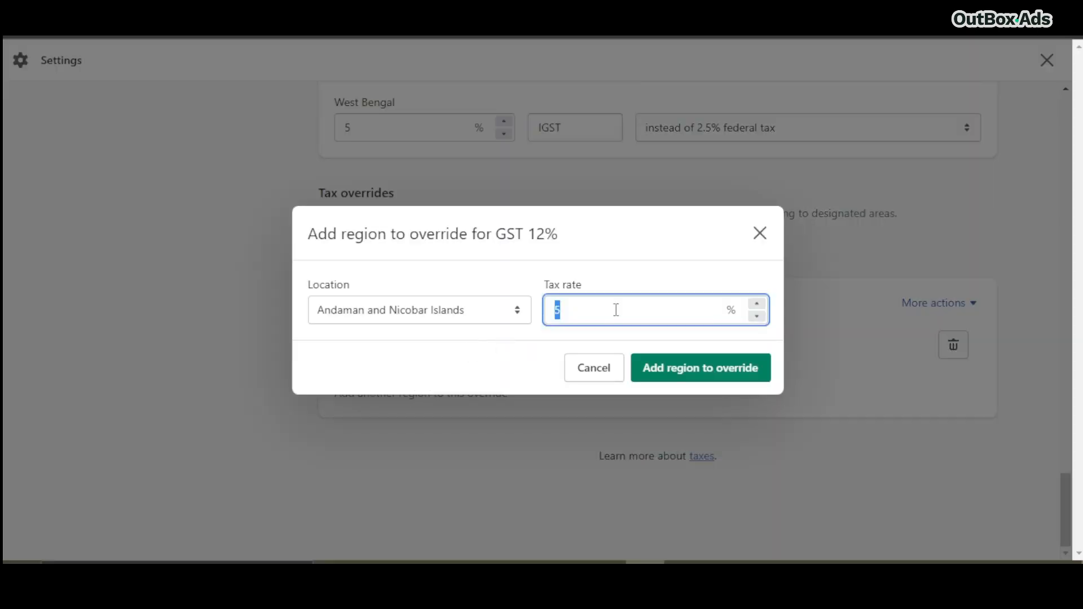
text(12)
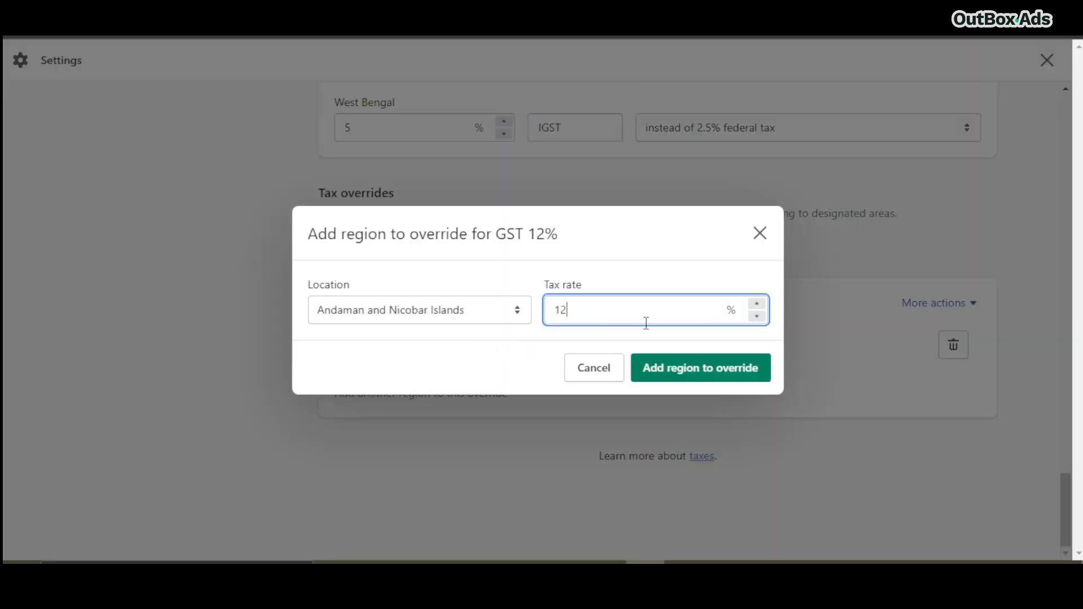
click(685, 373)
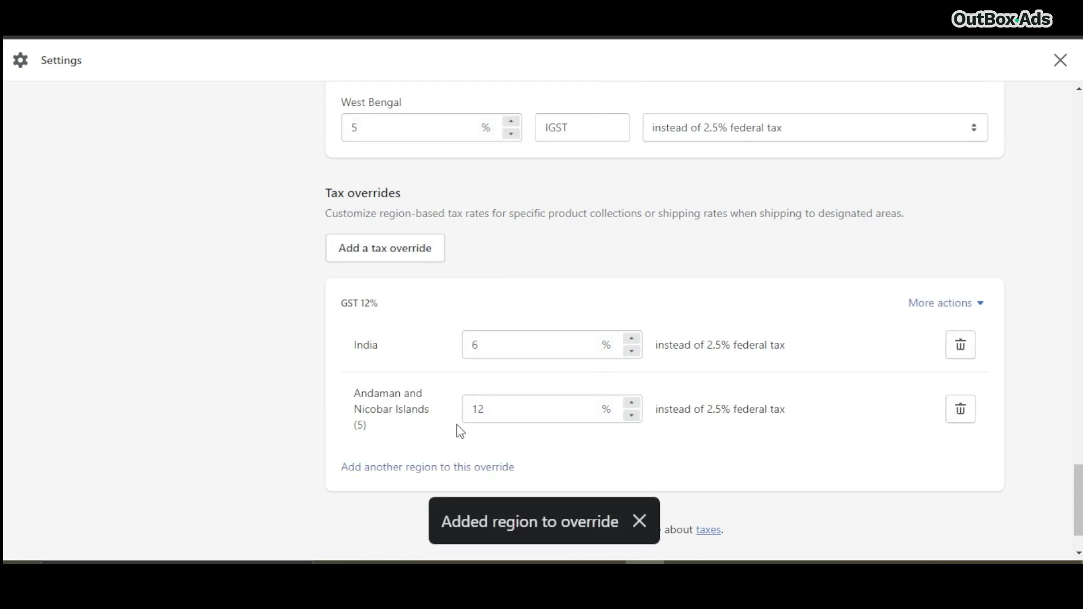
Step: Add the Andhra Pradesh region to the GST 12% override with a 12% tax rate
scroll(448, 420, down, 1)
click(410, 394)
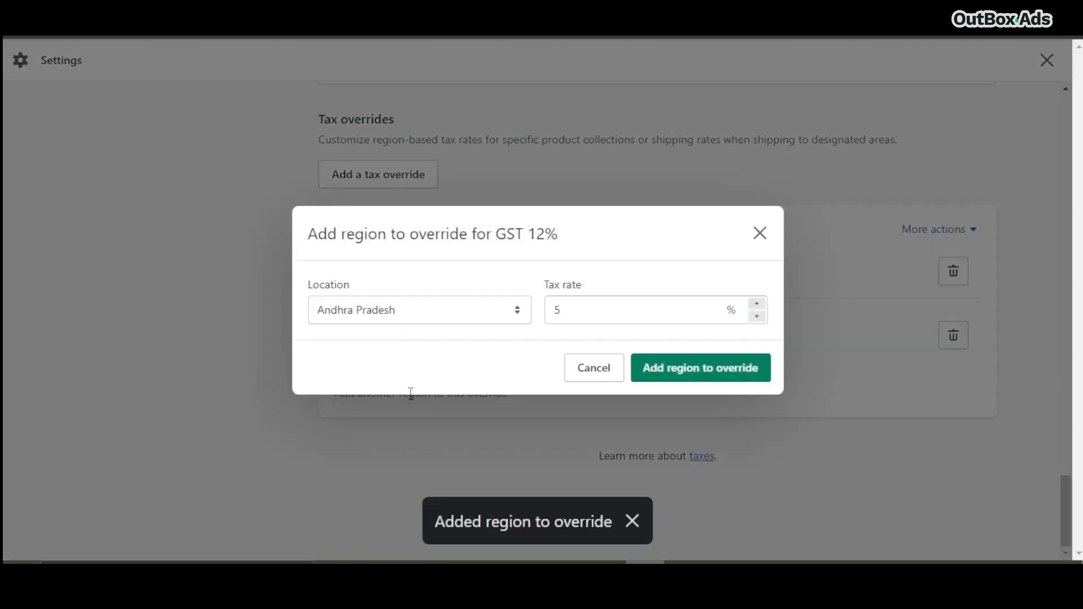
double_click(557, 310)
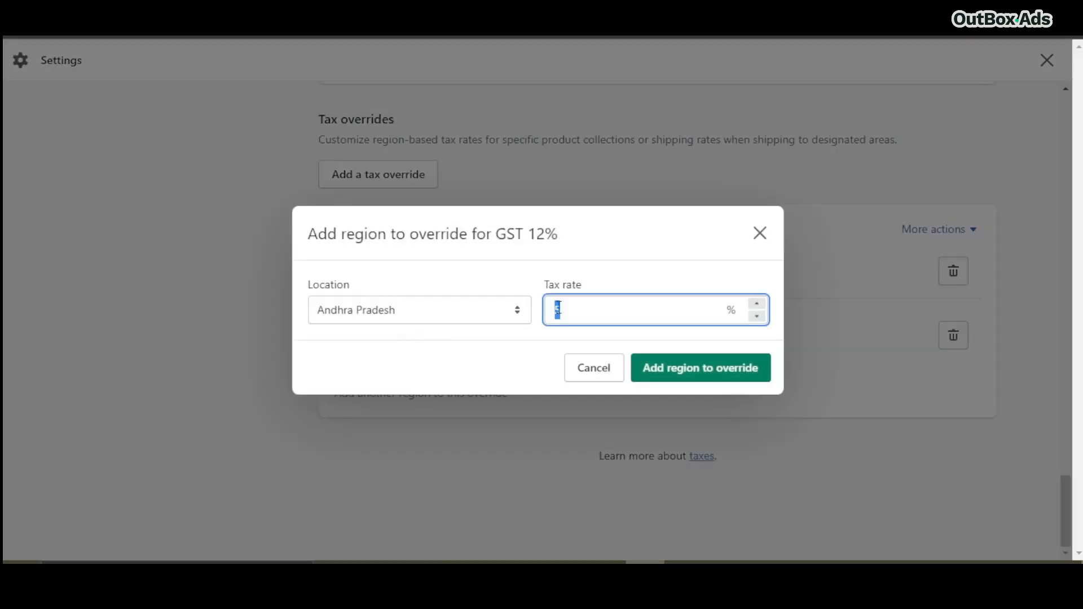
text(12)
click(660, 368)
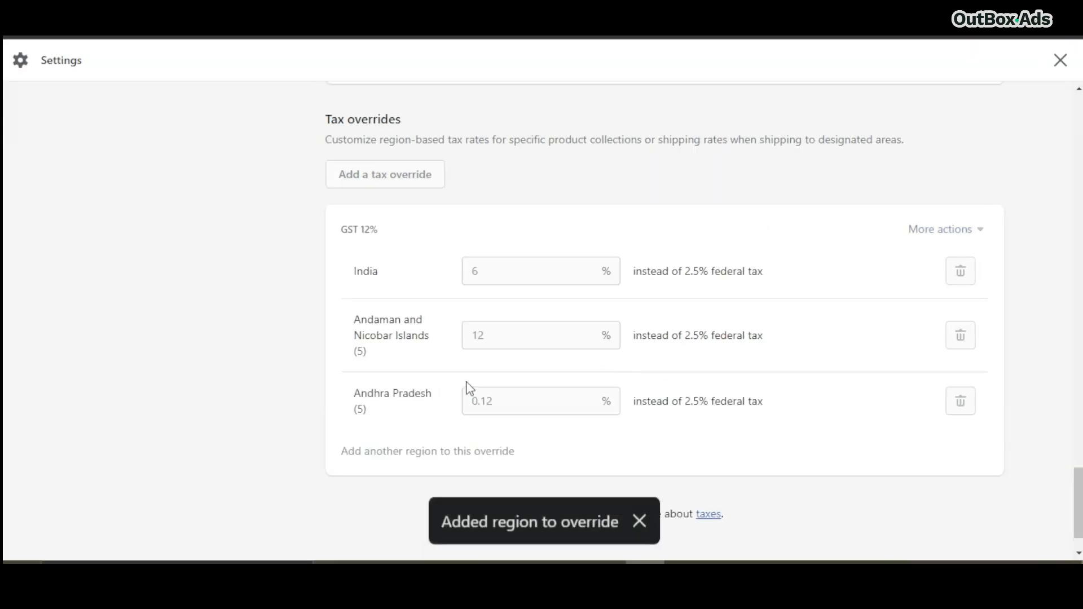
Step: Add the Arunachal Pradesh region to the GST 12% override with a 12% tax rate
scroll(467, 387, down, 1)
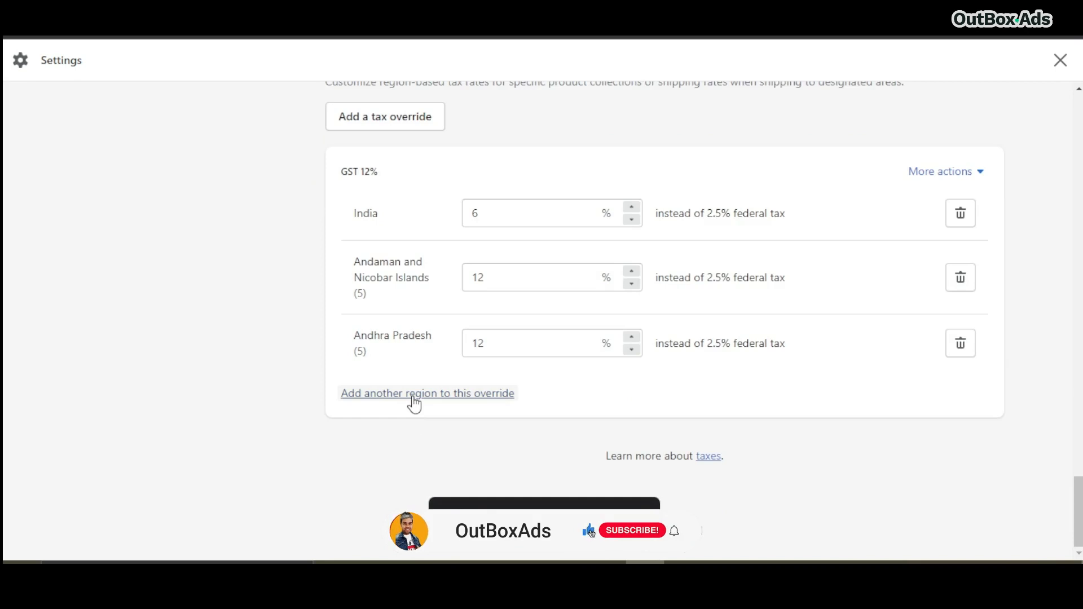
click(414, 395)
double_click(555, 310)
text(12)
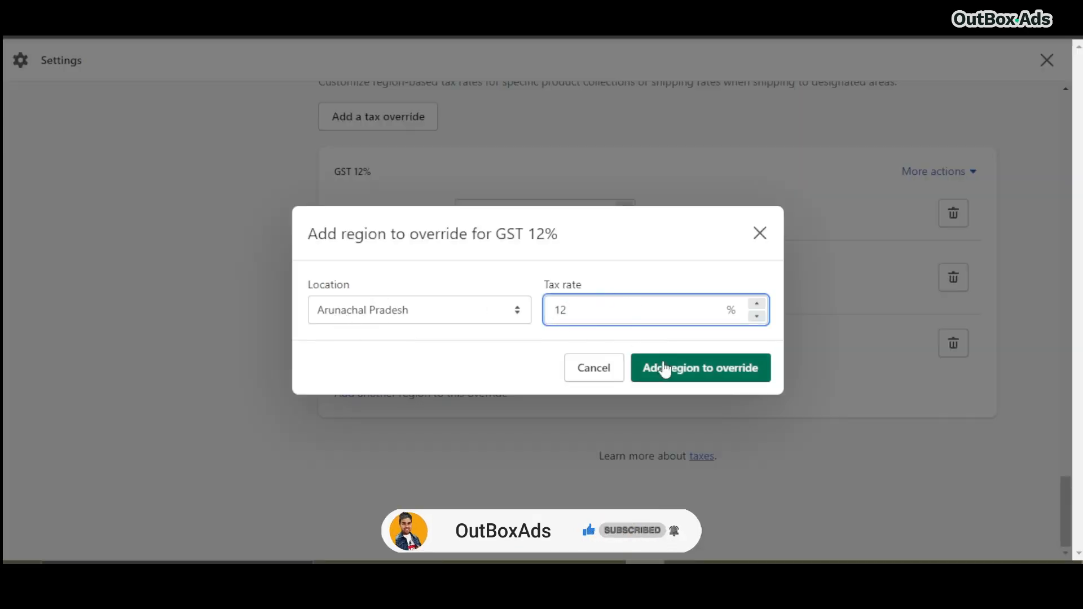
click(682, 373)
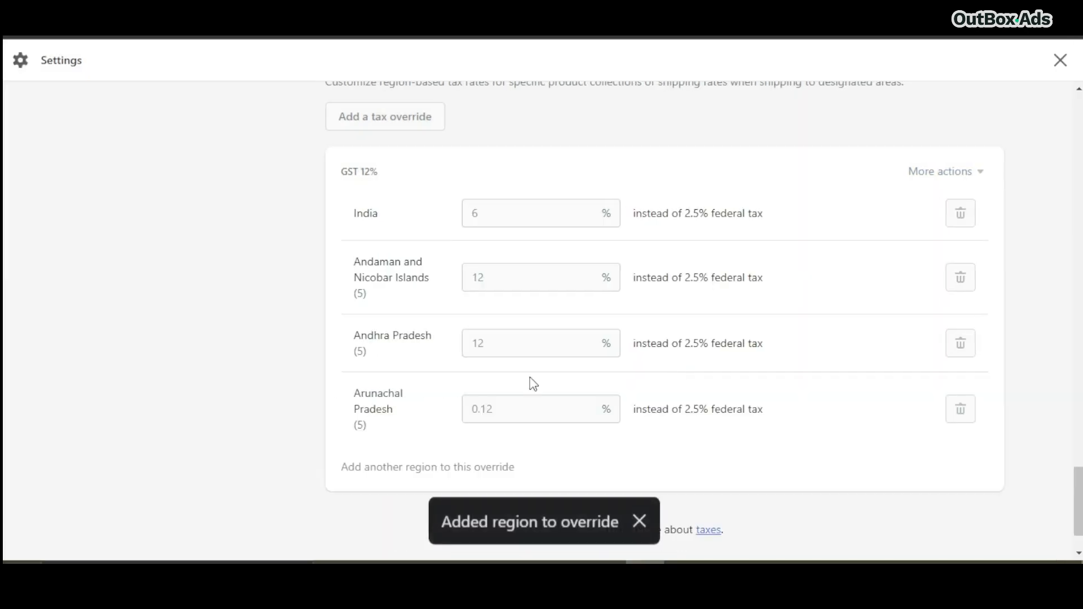
Step: Add the Assam region to the GST 12% override, correcting its tax rate entry to 12%
scroll(529, 382, down, 2)
click(438, 395)
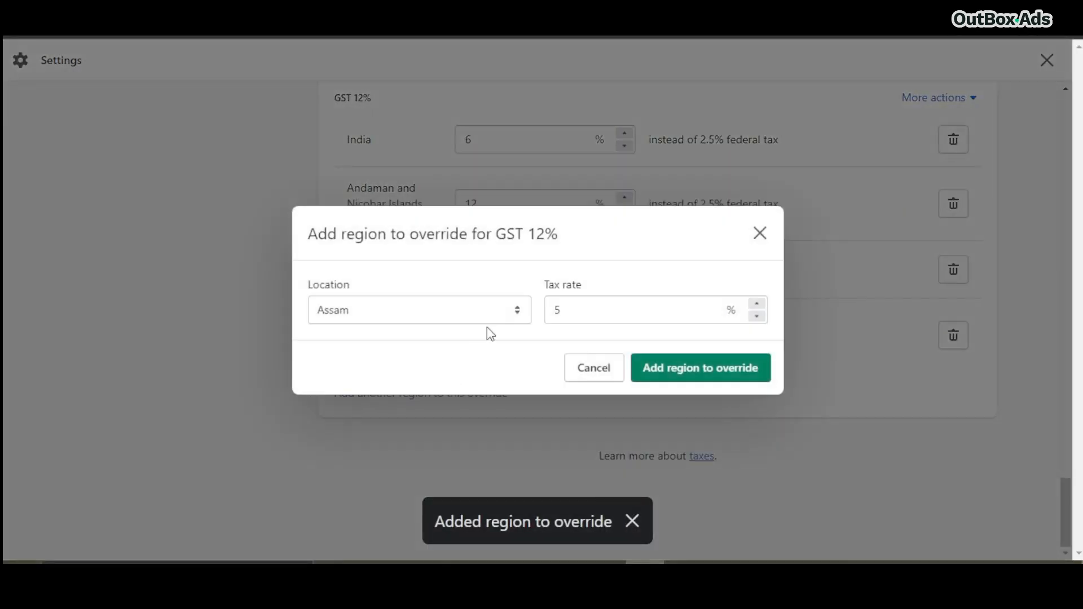
click(592, 310)
text(12)
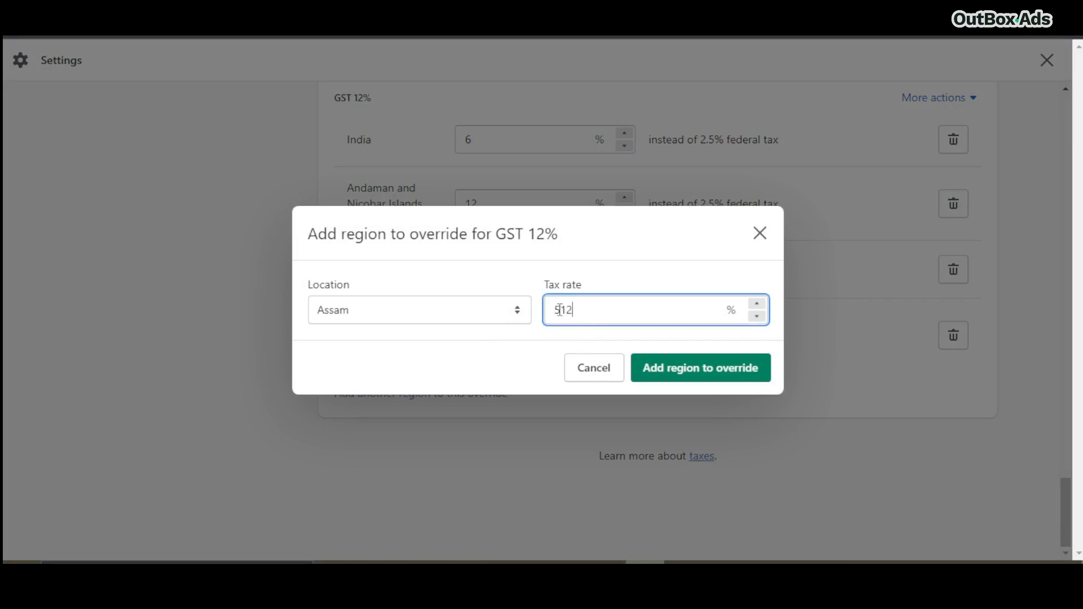
drag(565, 311, 551, 311)
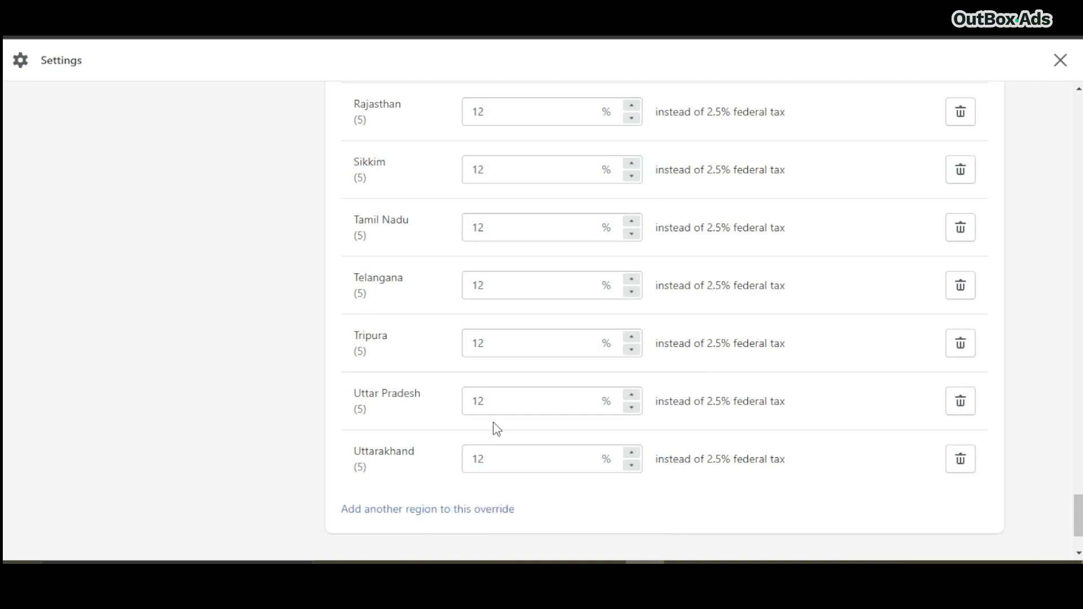
Step: Review the state regions and their tax rates listed under the GST 12% override
scroll(496, 429, up, 2)
scroll(464, 466, up, 5)
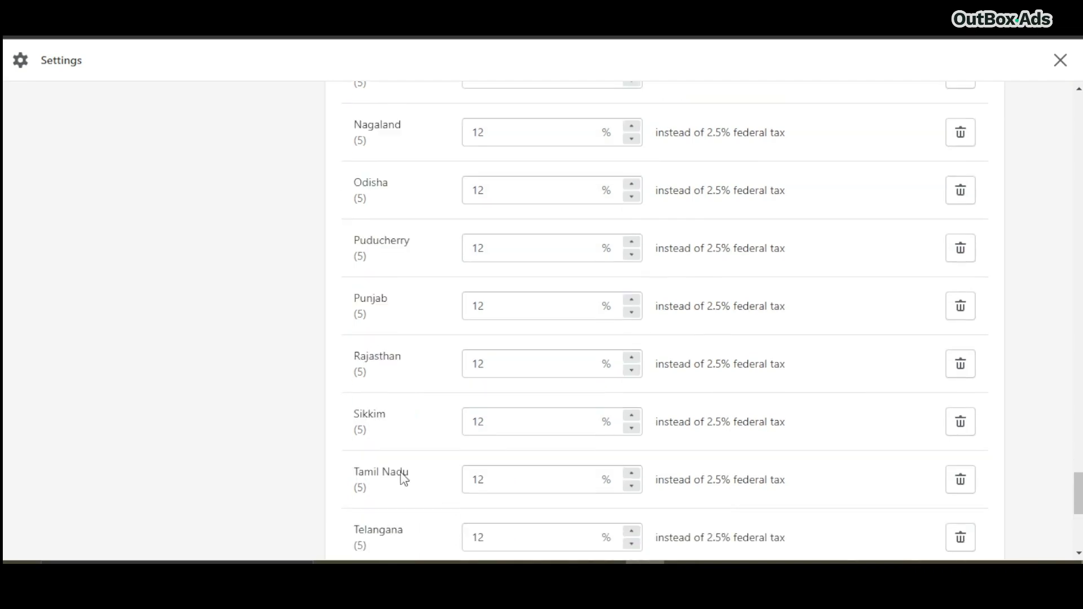
scroll(403, 478, up, 3)
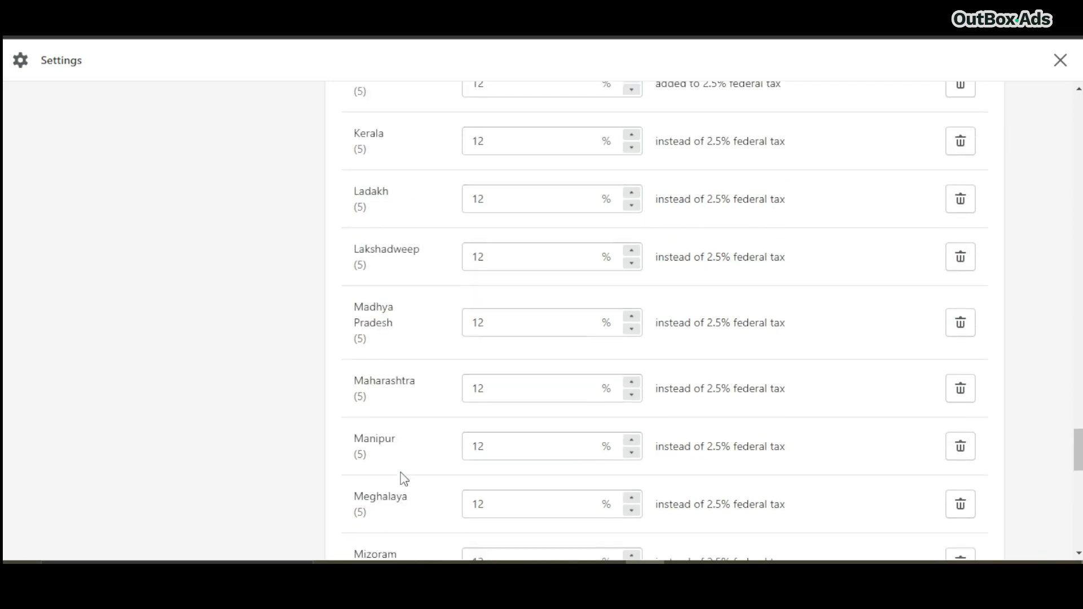
scroll(404, 478, up, 4)
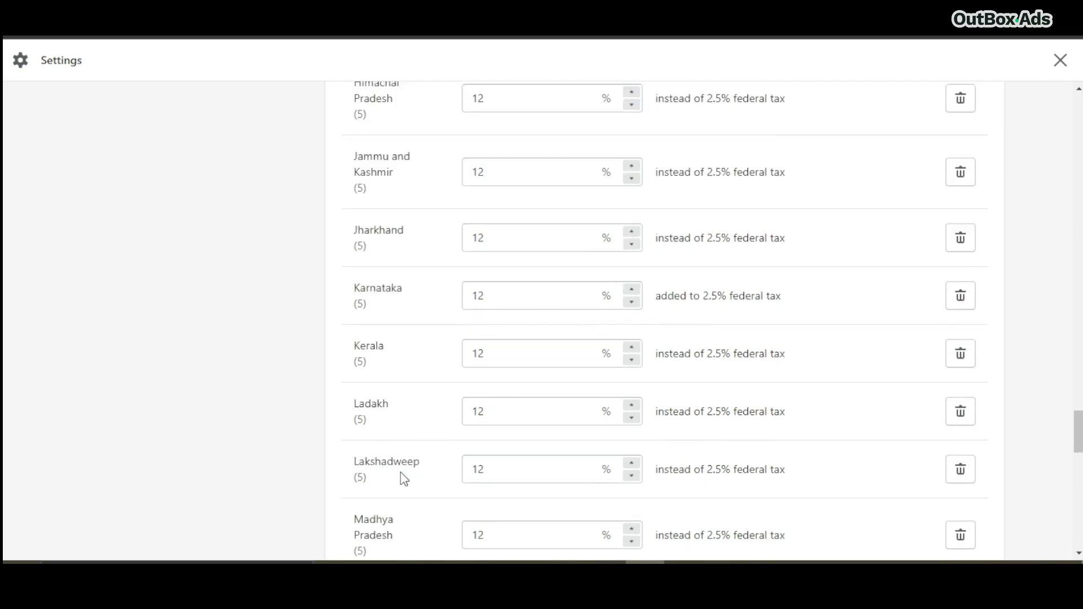
scroll(403, 479, down, 6)
scroll(404, 478, down, 7)
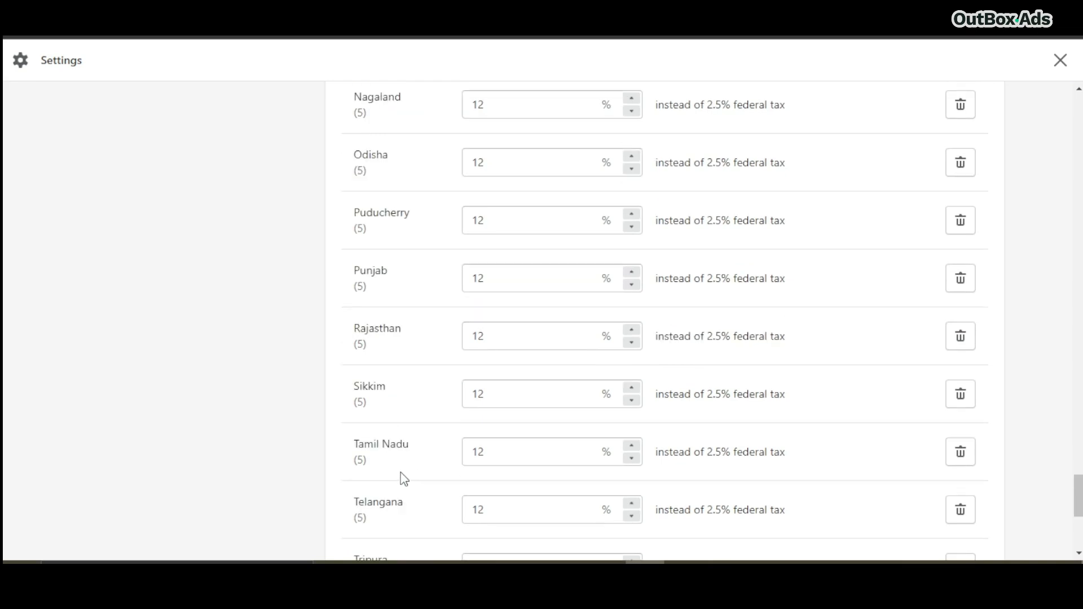
scroll(404, 478, down, 6)
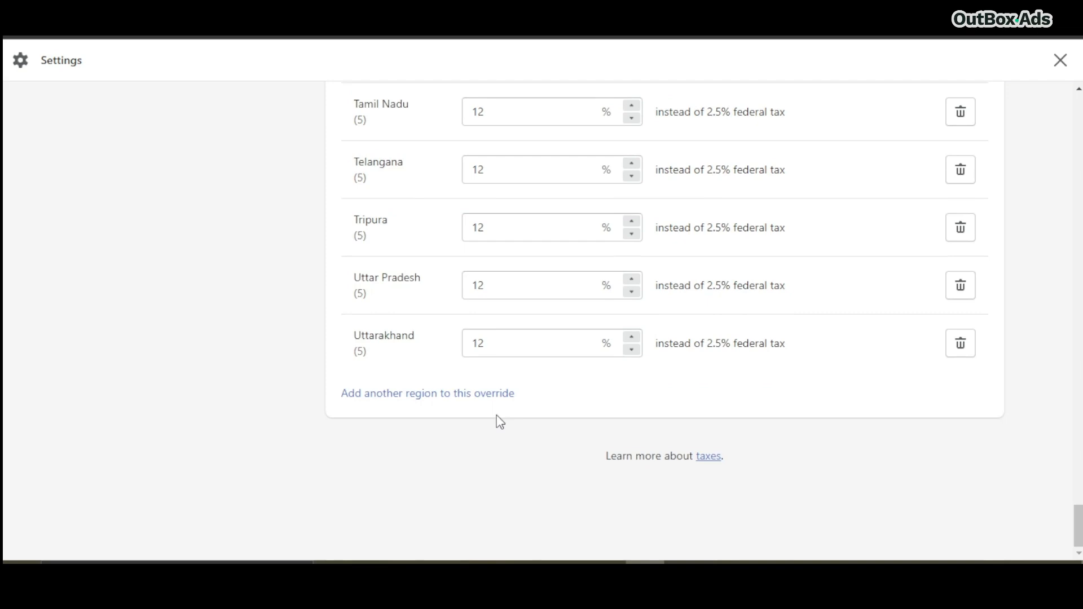
Step: Set Delhi's tax rate in the GST 12% override to 6%
scroll(454, 424, up, 2)
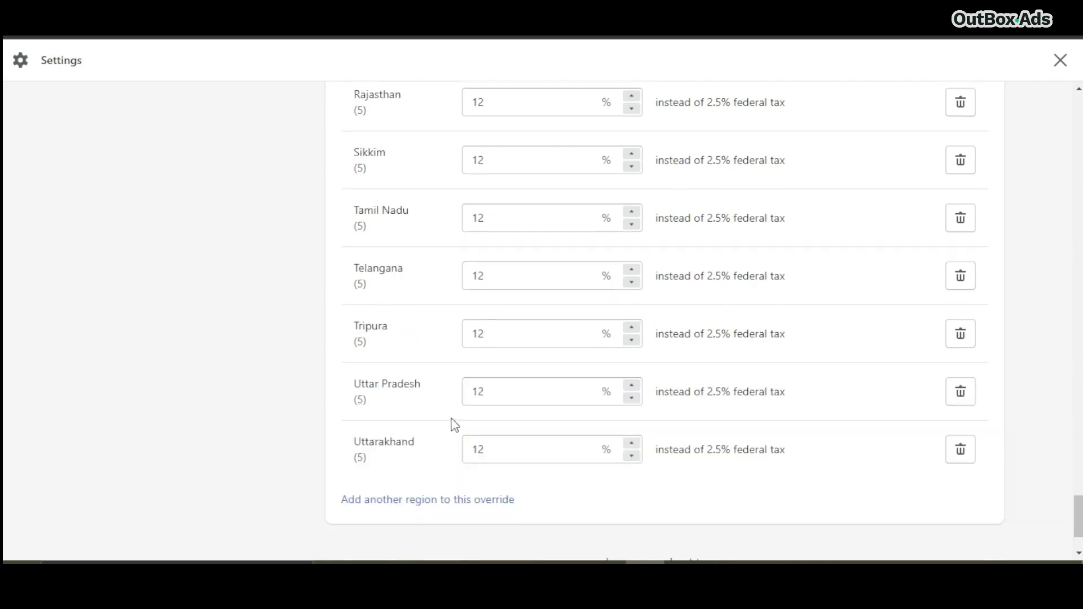
scroll(455, 424, up, 5)
scroll(455, 424, up, 2)
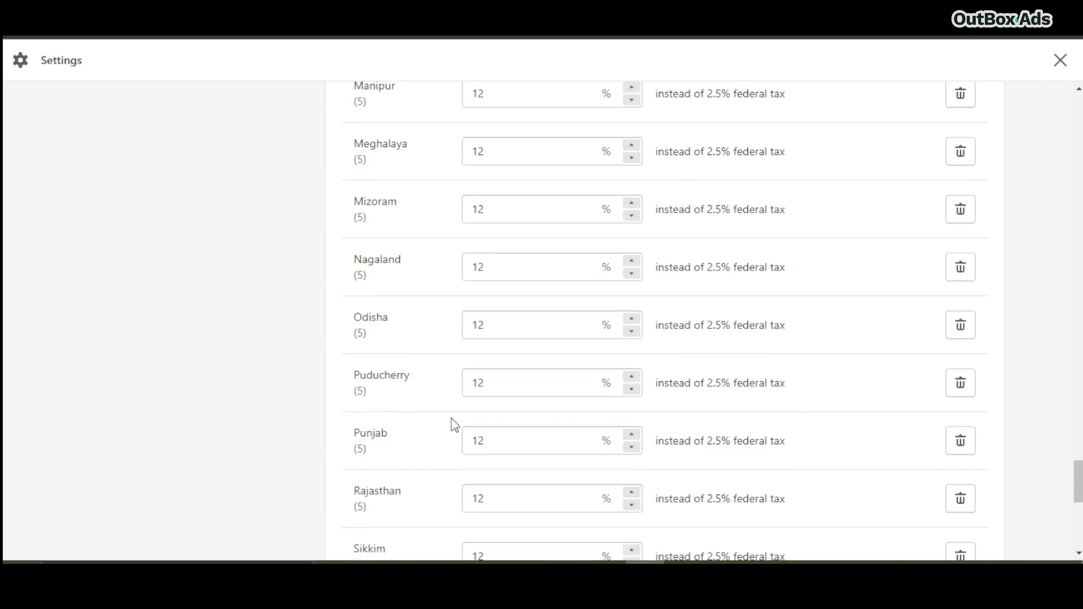
scroll(455, 424, up, 3)
scroll(455, 424, up, 16)
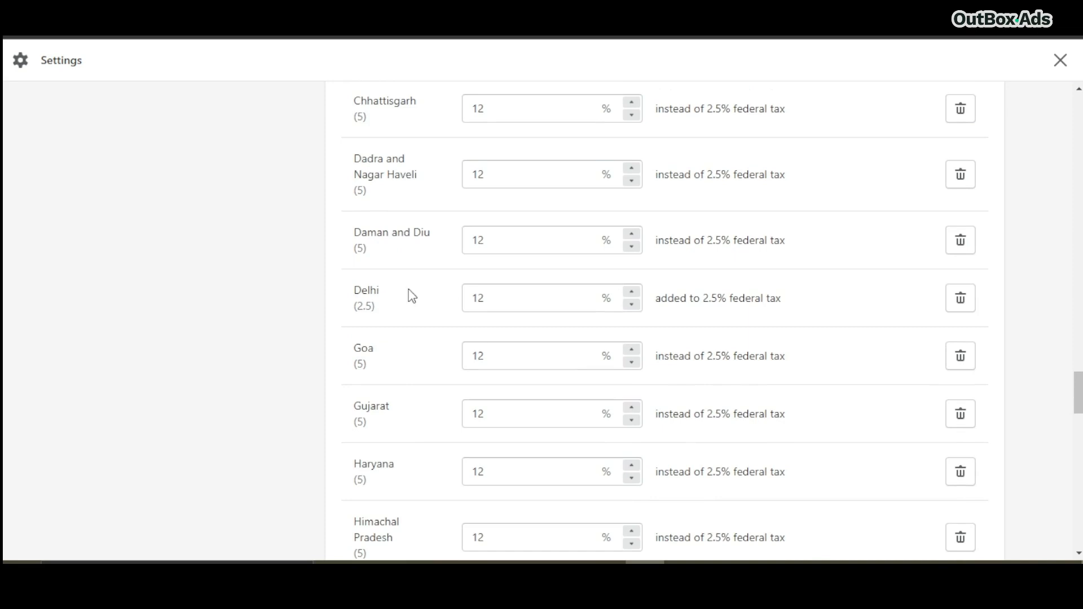
double_click(380, 292)
double_click(478, 299)
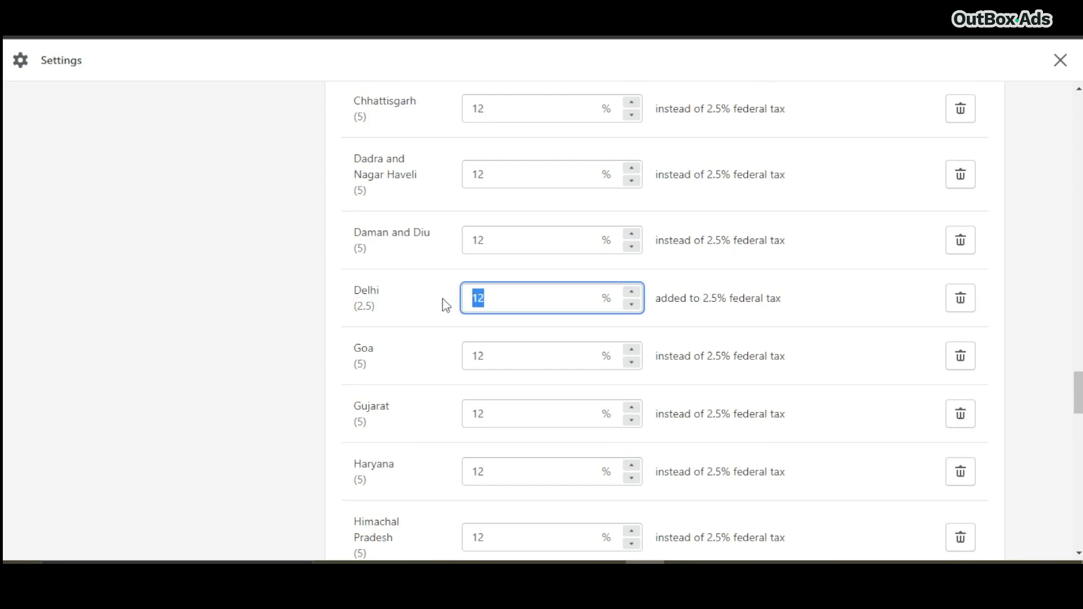
click(446, 305)
double_click(476, 298)
text(6)
click(278, 296)
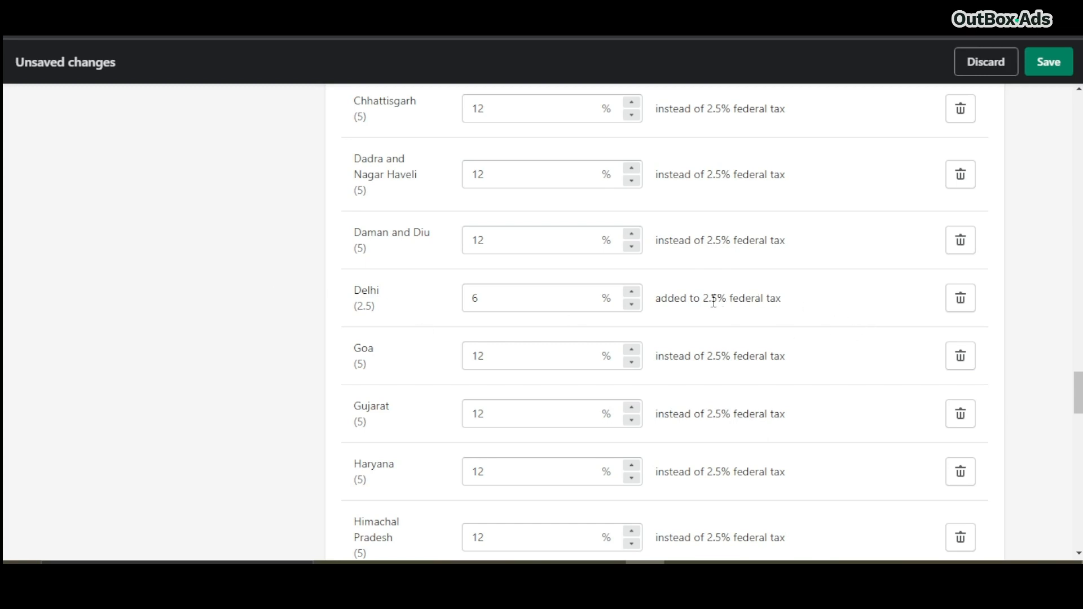
Step: Compare how the Delhi and the Daman and Diu override rates apply relative to the federal tax
drag(655, 297, 800, 303)
click(818, 296)
scroll(787, 302, up, 1)
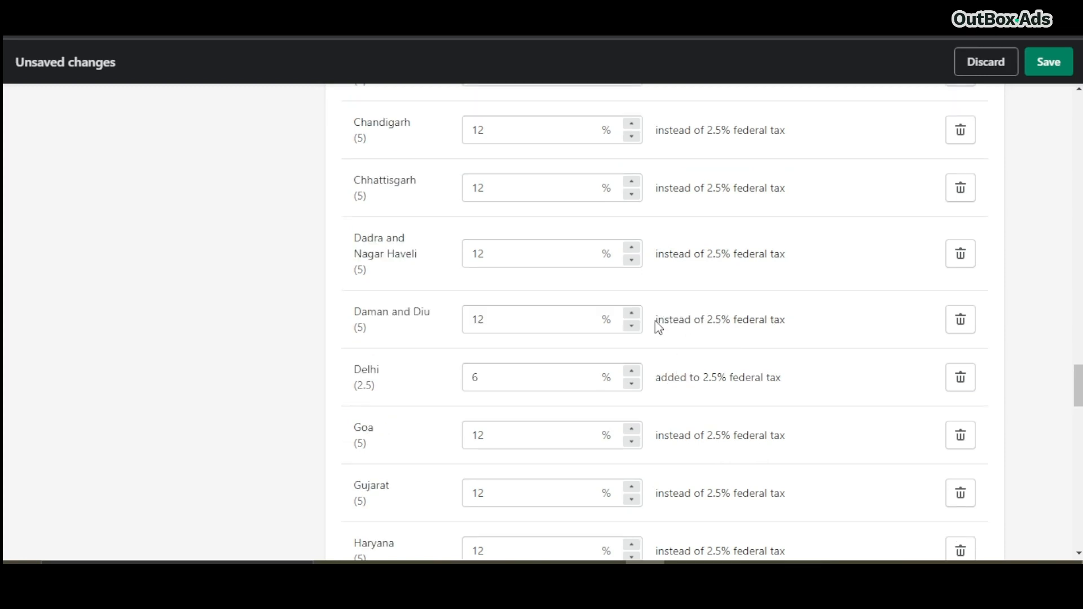
drag(656, 321, 743, 317)
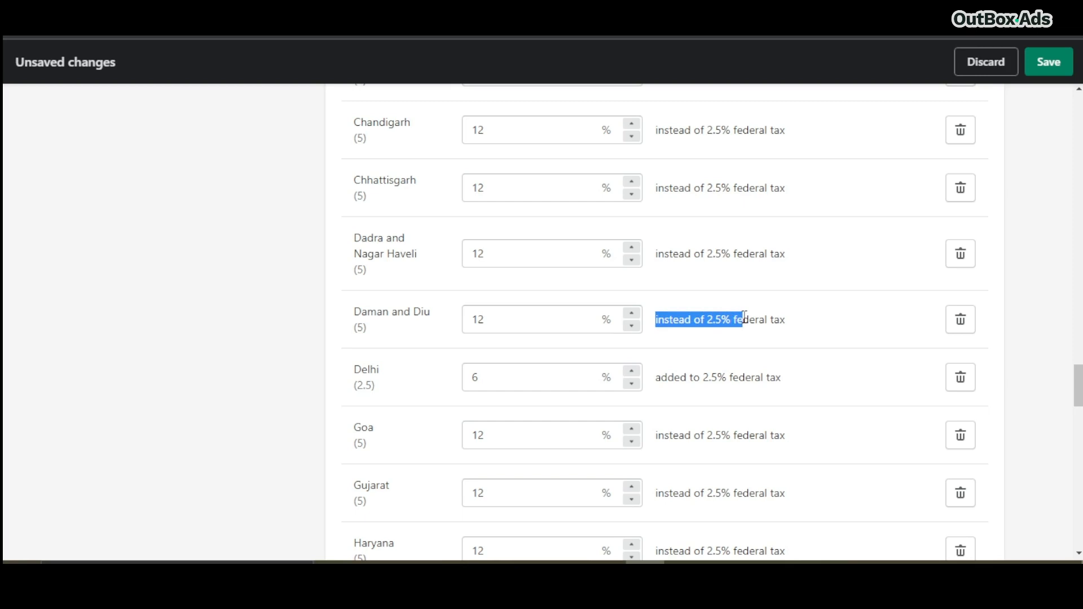
click(716, 317)
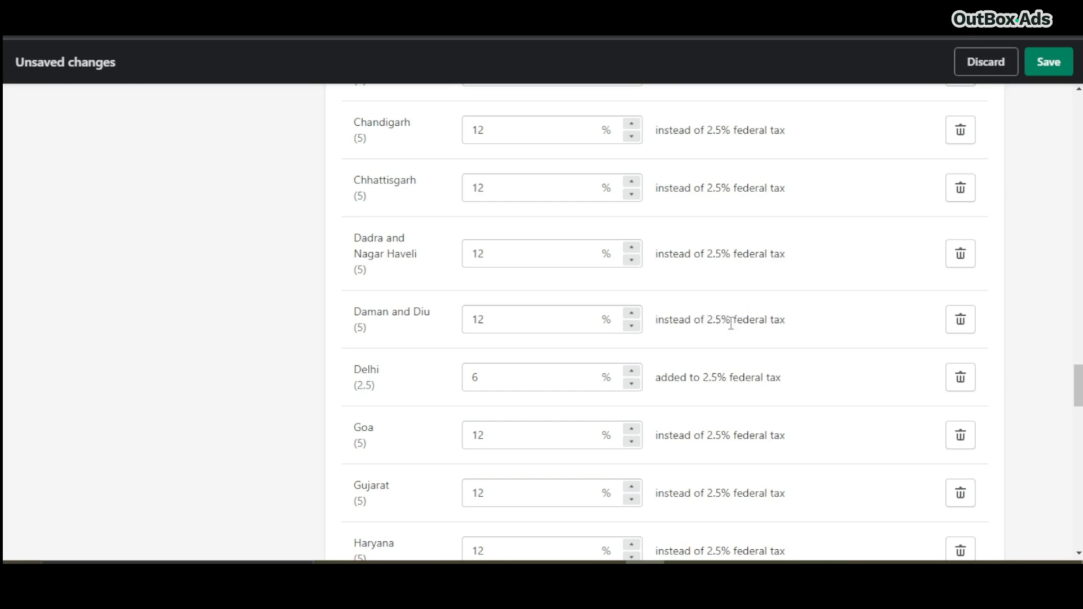
Step: Examine how the Daman and Diu, Delhi and following states' rates in the GST 12% override replace or add to the federal tax
drag(656, 319, 788, 328)
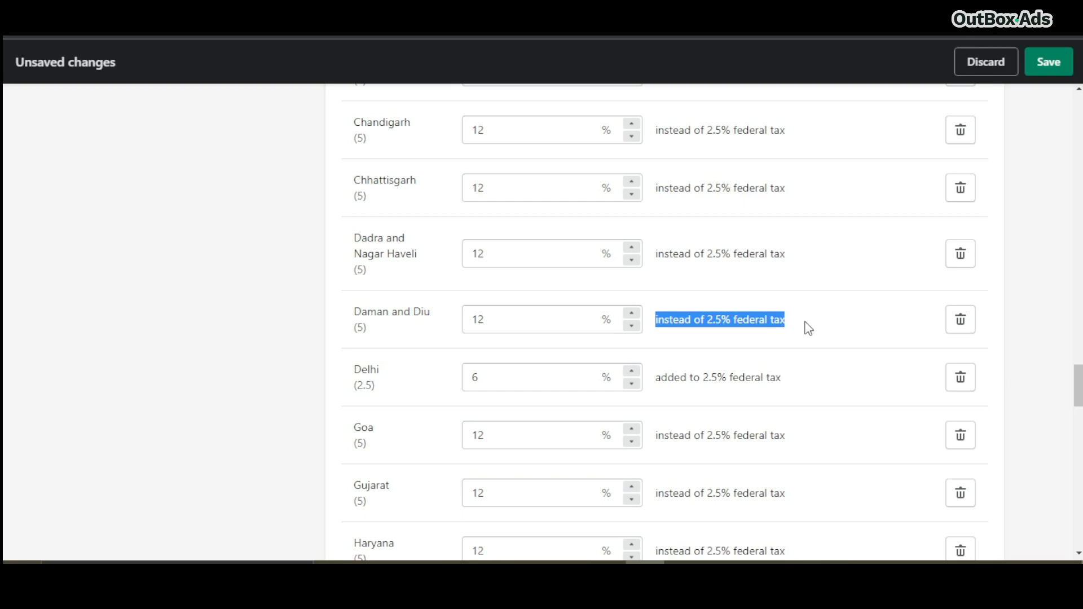
click(807, 328)
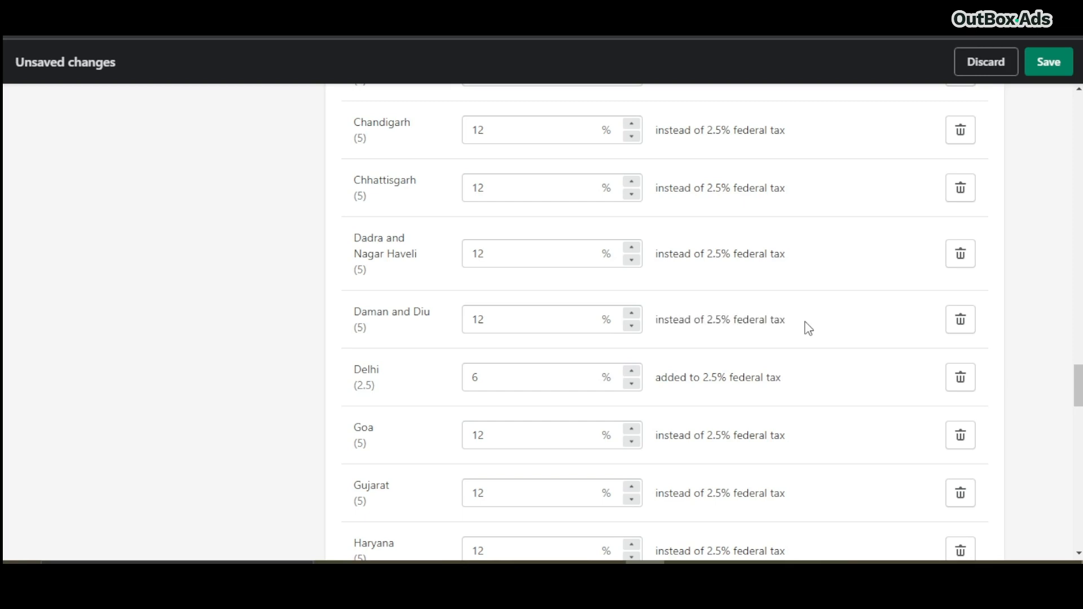
double_click(472, 378)
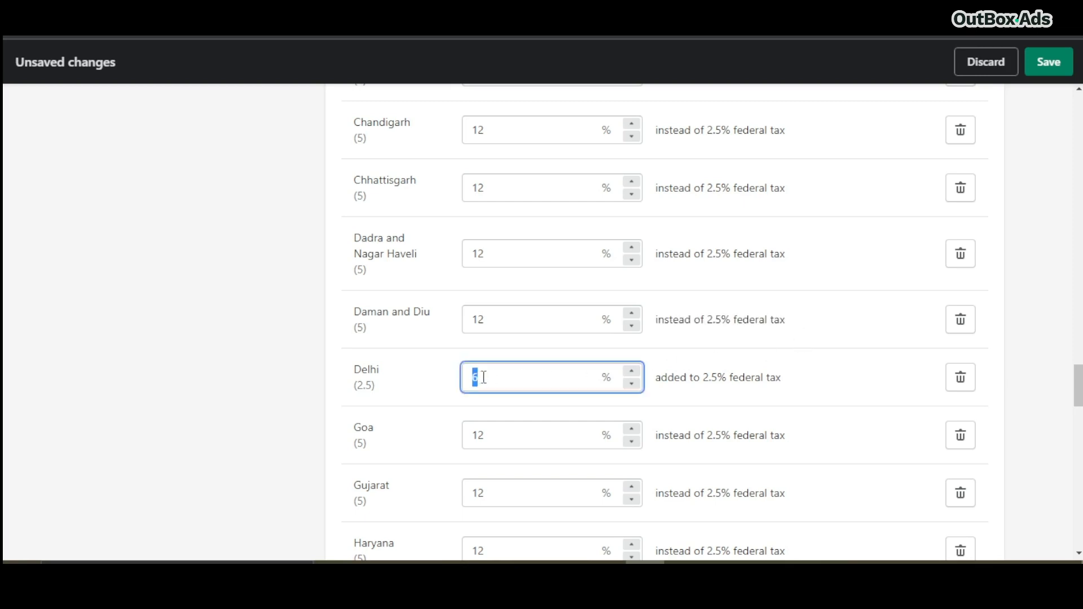
click(420, 384)
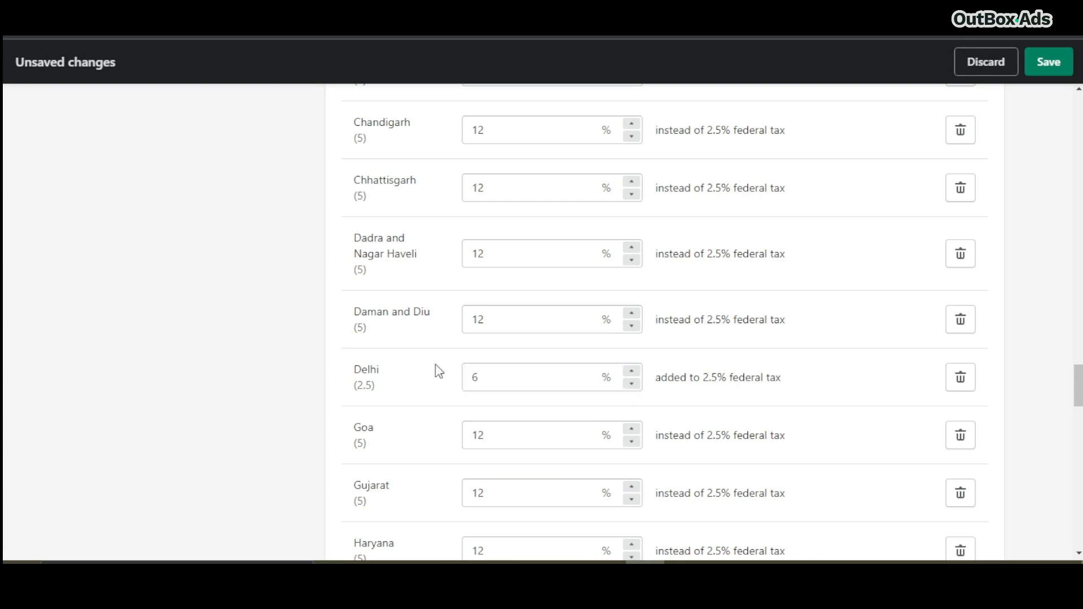
double_click(484, 320)
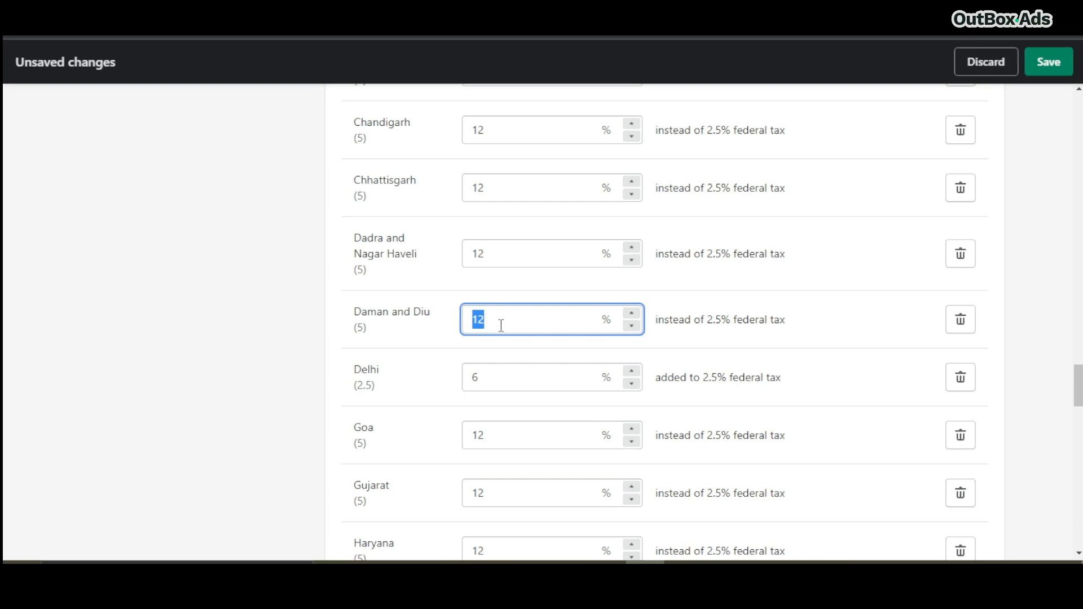
drag(658, 320, 789, 320)
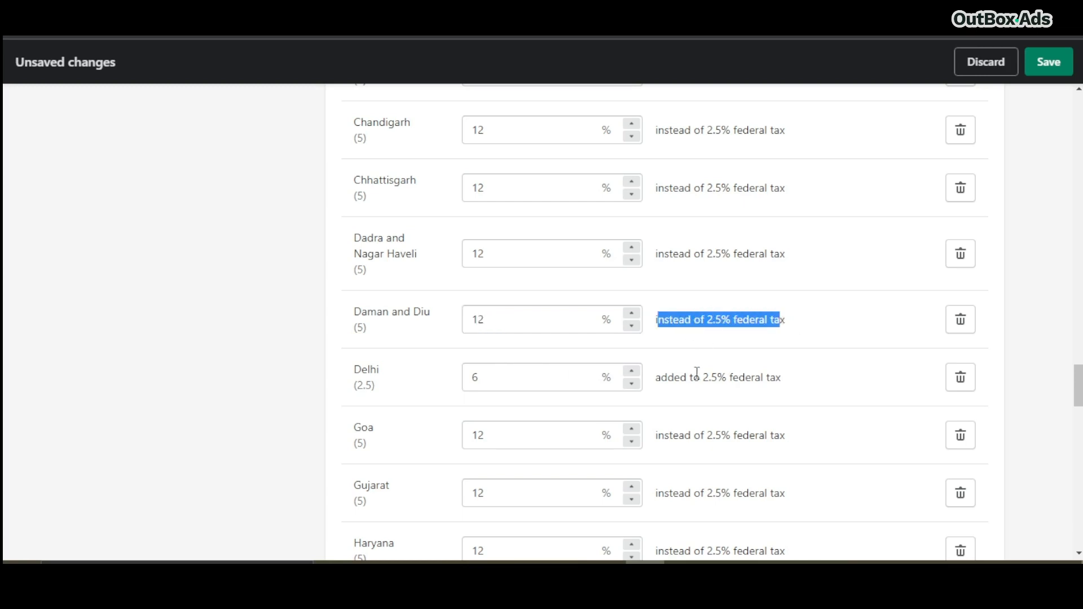
scroll(662, 379, down, 1)
scroll(662, 379, down, 6)
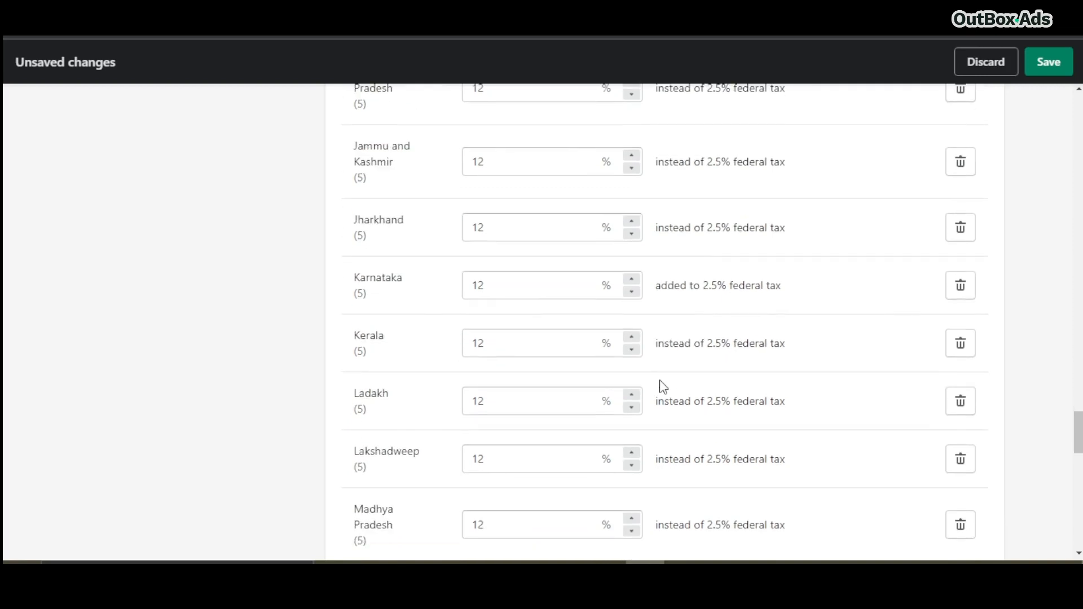
scroll(663, 387, down, 5)
scroll(663, 387, up, 5)
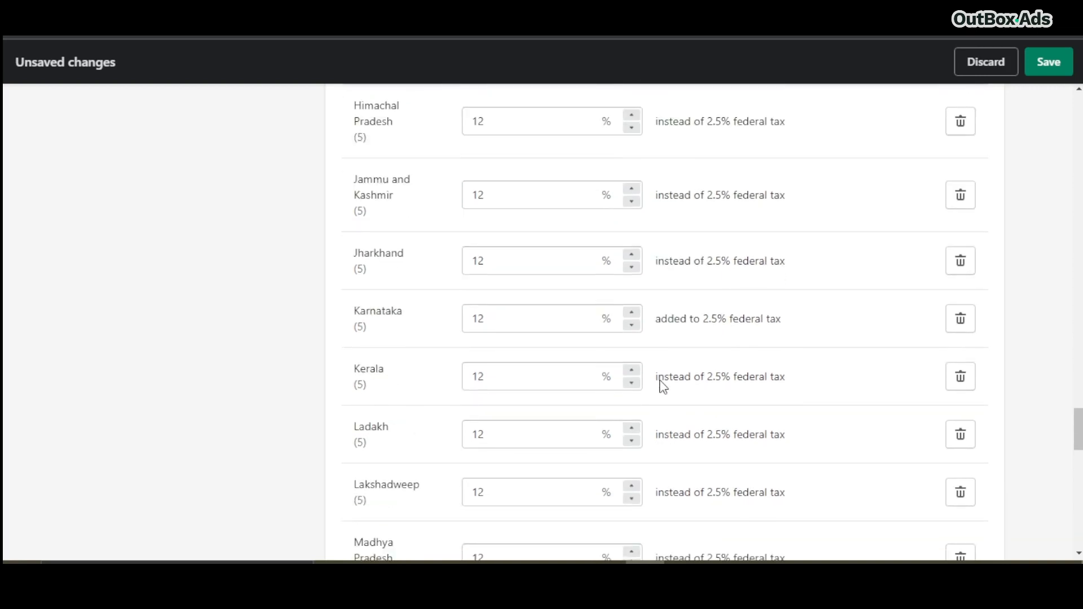
scroll(664, 387, up, 7)
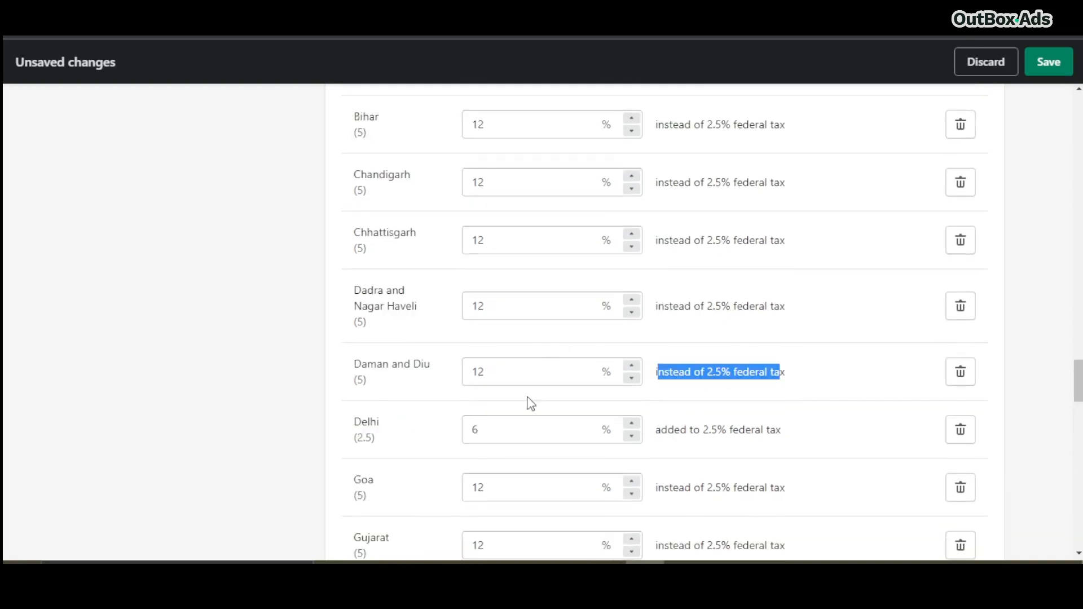
Step: Save the changes to India's base tax rates and the GST 12% override
scroll(645, 397, up, 9)
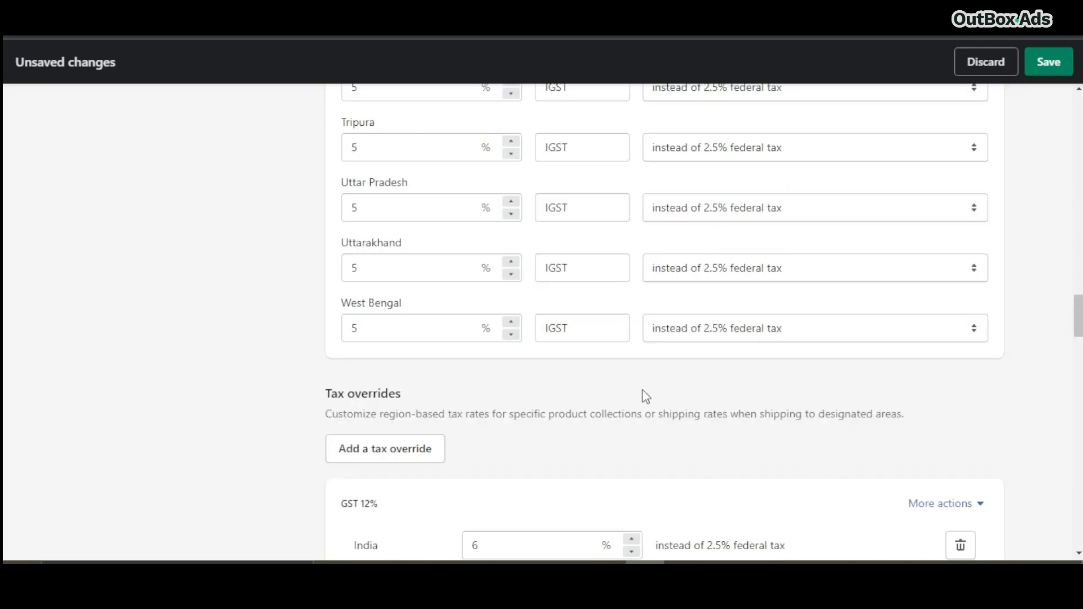
scroll(645, 397, up, 1)
scroll(646, 396, up, 1)
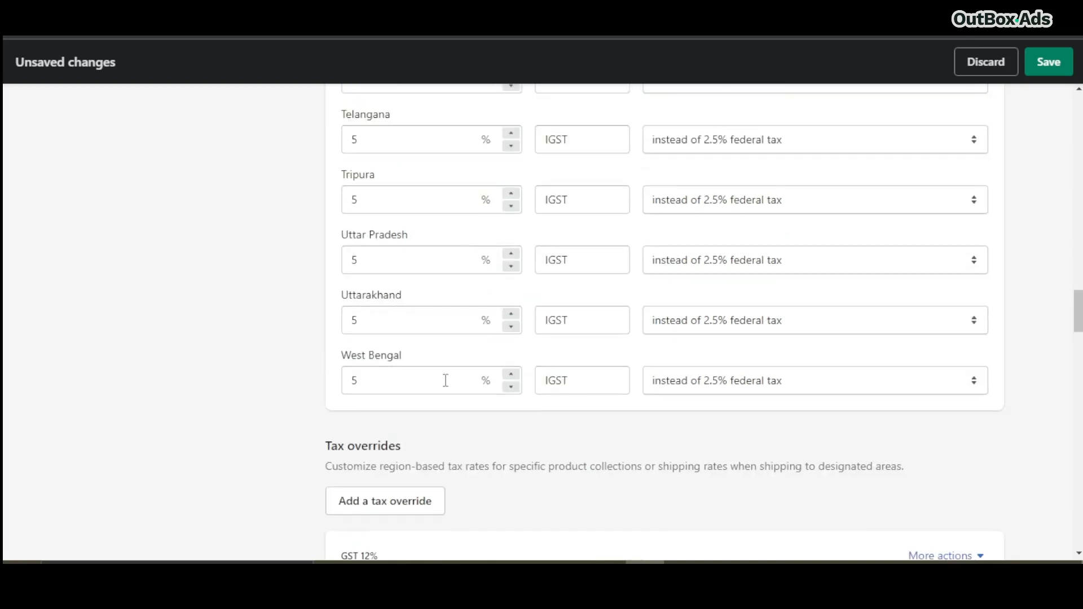
scroll(616, 438, down, 2)
scroll(615, 437, up, 1)
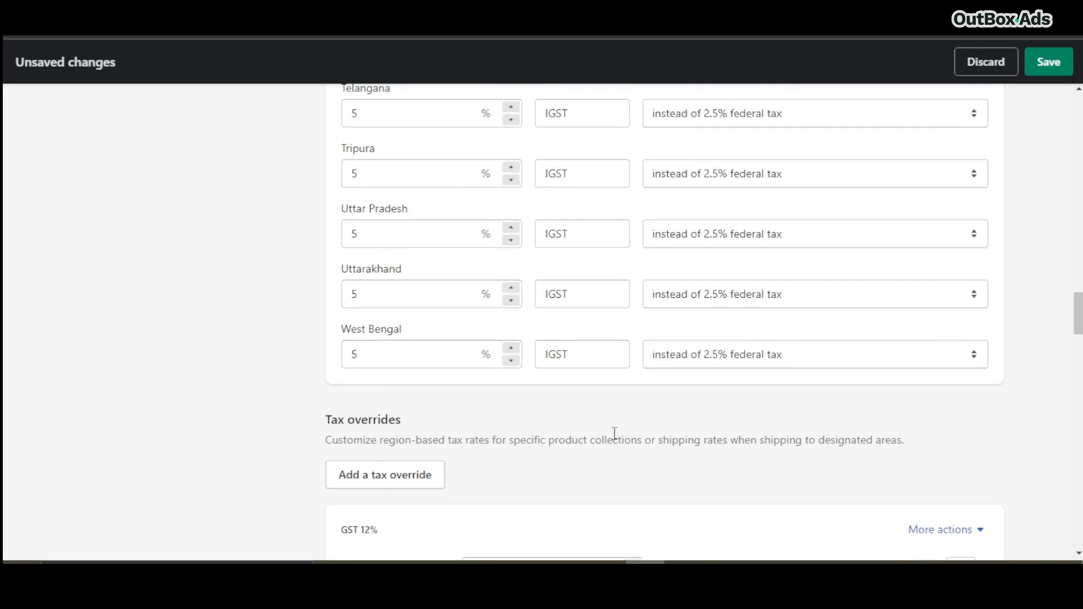
scroll(644, 418, up, 3)
scroll(646, 419, up, 10)
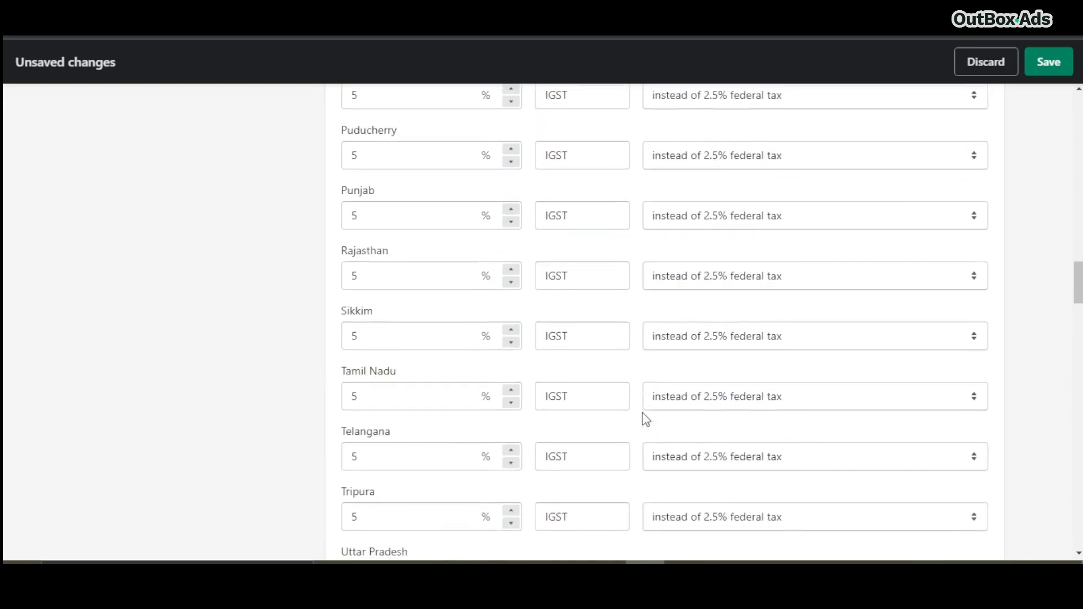
scroll(646, 419, up, 20)
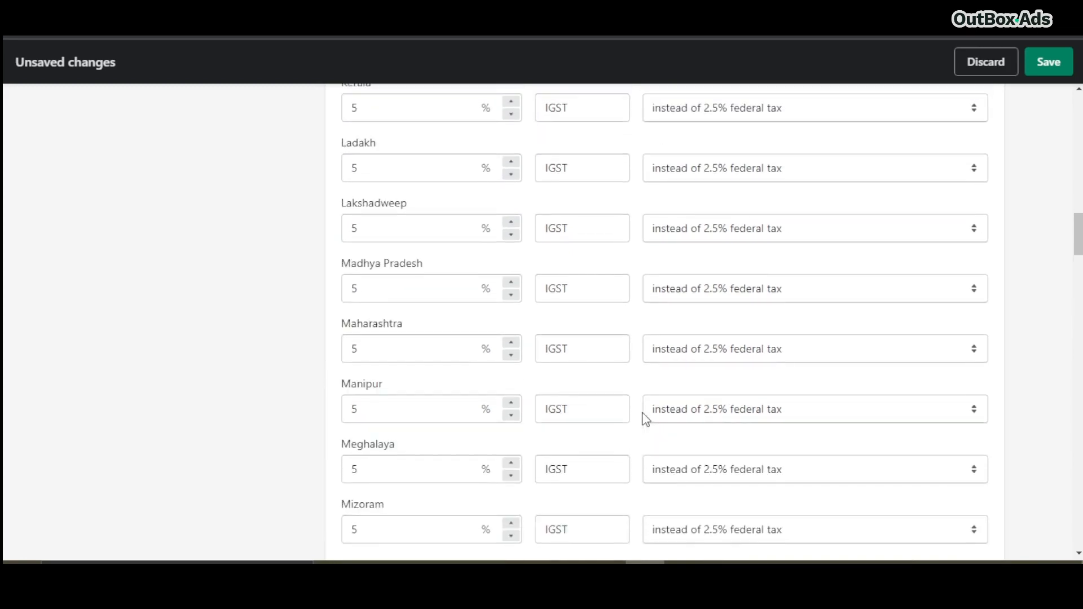
scroll(645, 418, up, 3)
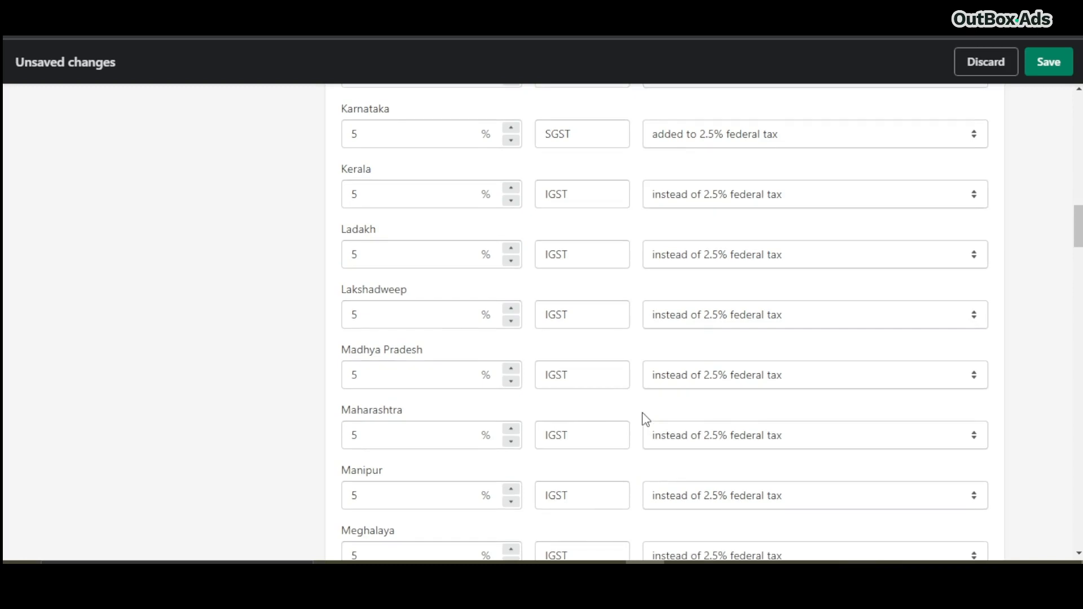
scroll(645, 418, up, 10)
scroll(645, 418, up, 1)
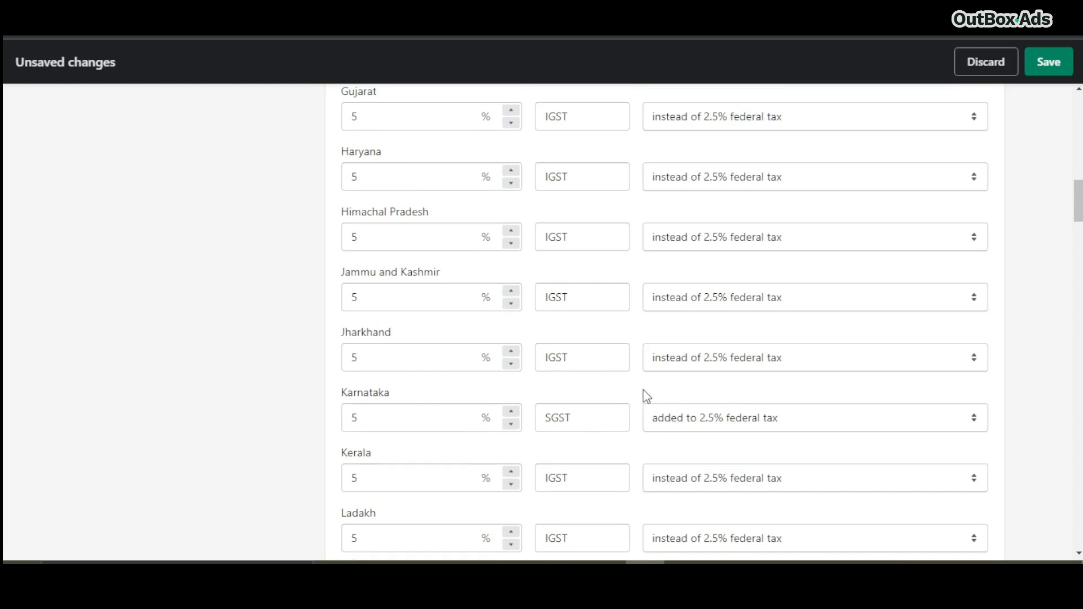
scroll(646, 396, up, 3)
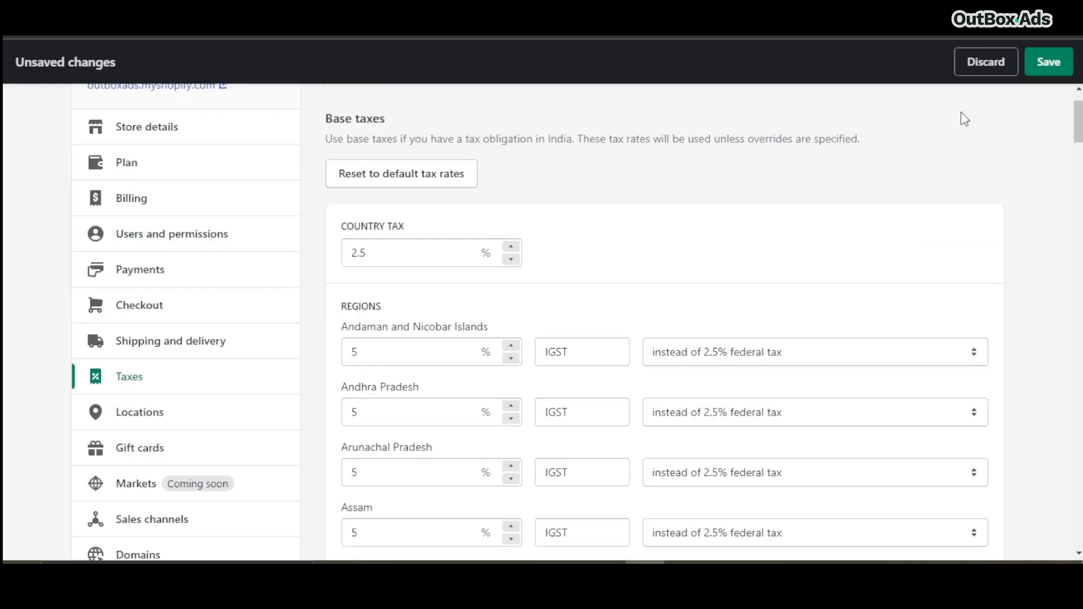
click(1045, 68)
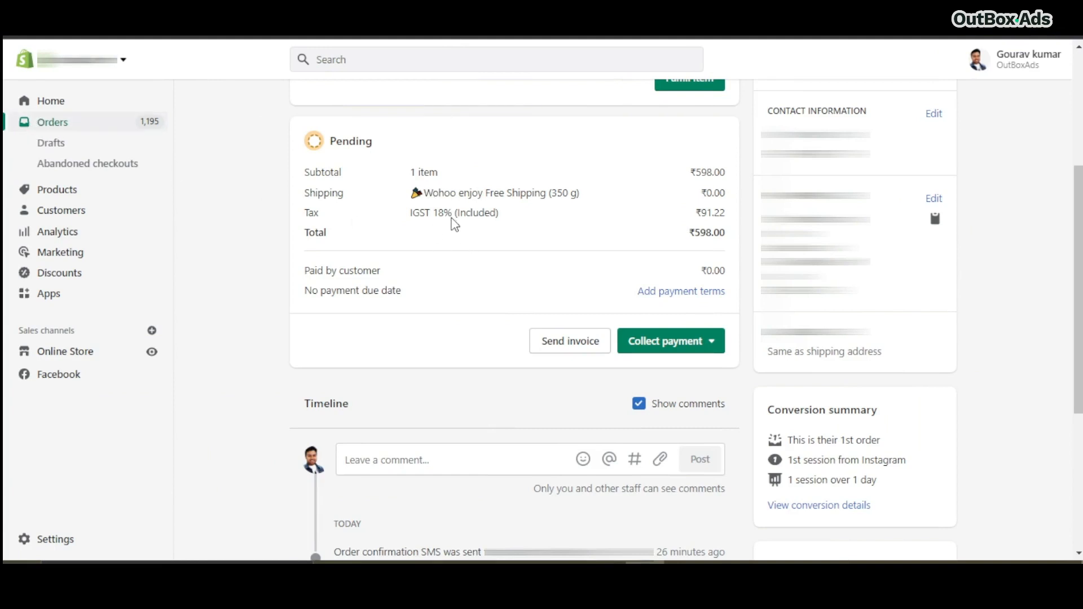
Step: Check the IGST rate and tax amount on two pending orders, one with 350 g and one with 250 g free shipping
drag(410, 214, 506, 225)
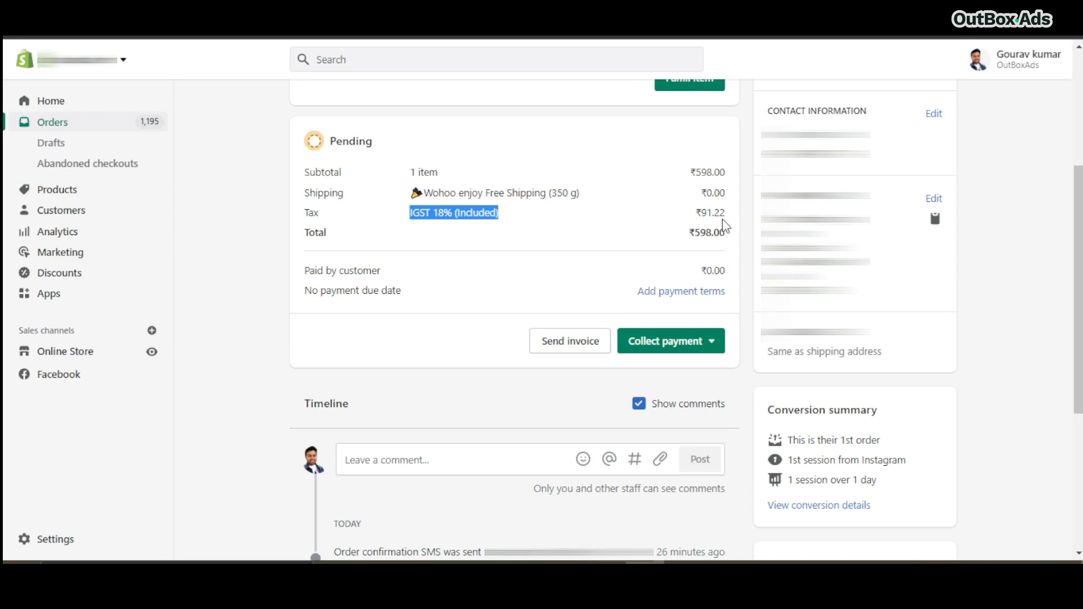
click(744, 220)
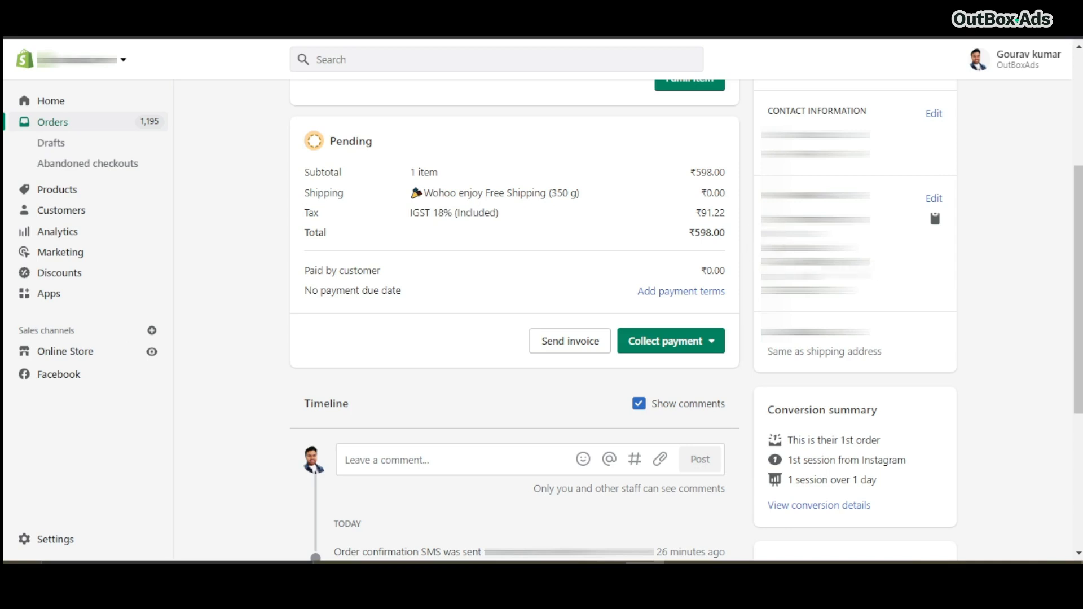
double_click(847, 263)
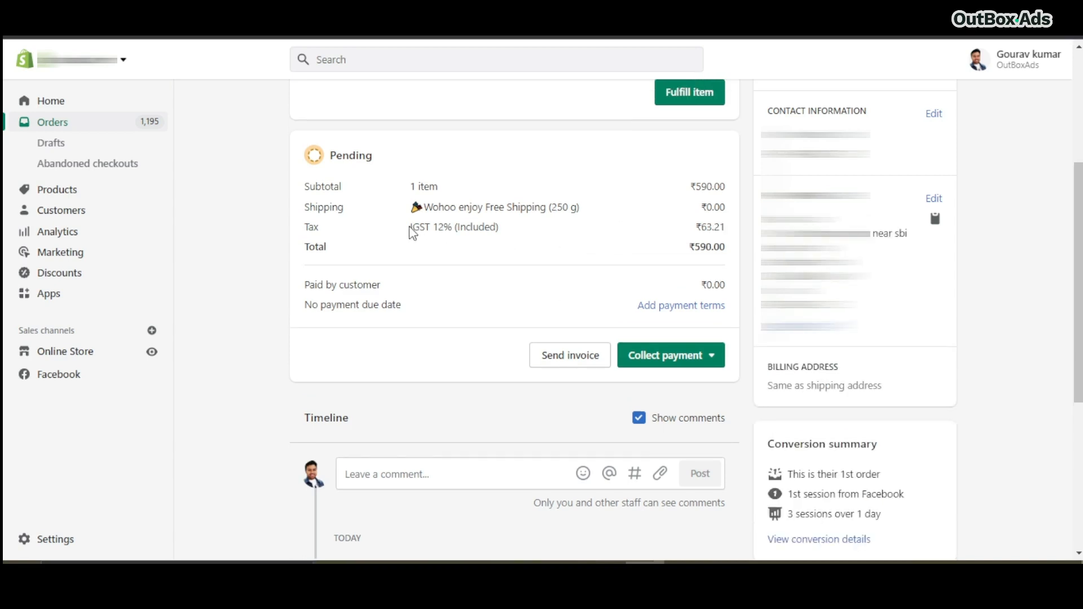
mouse_move(438, 232)
mouse_down()
mouse_move(465, 237)
mouse_move(418, 234)
mouse_move(452, 235)
mouse_up()
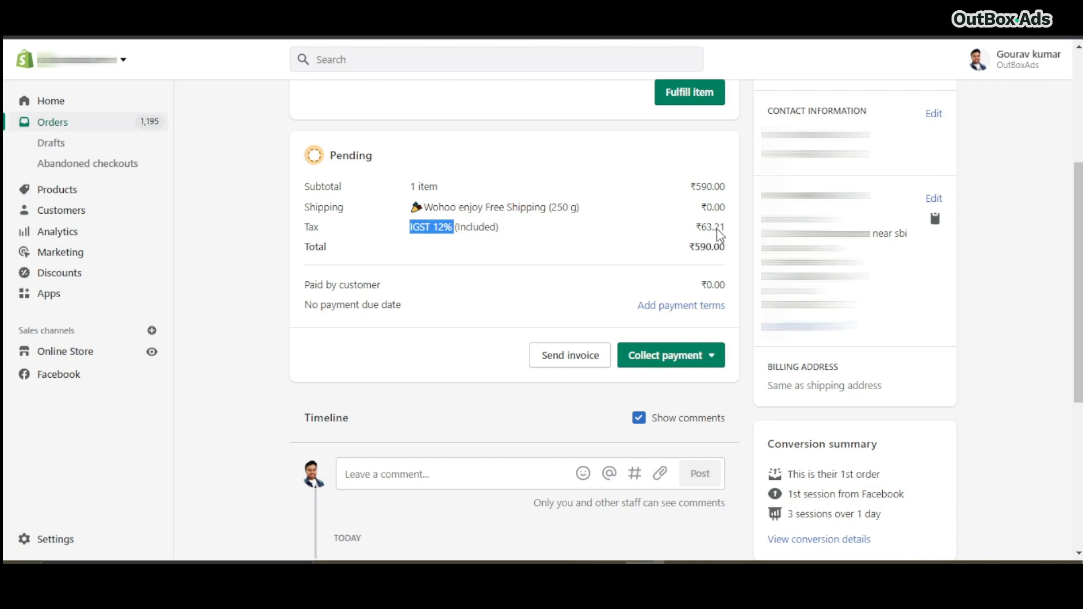
click(722, 236)
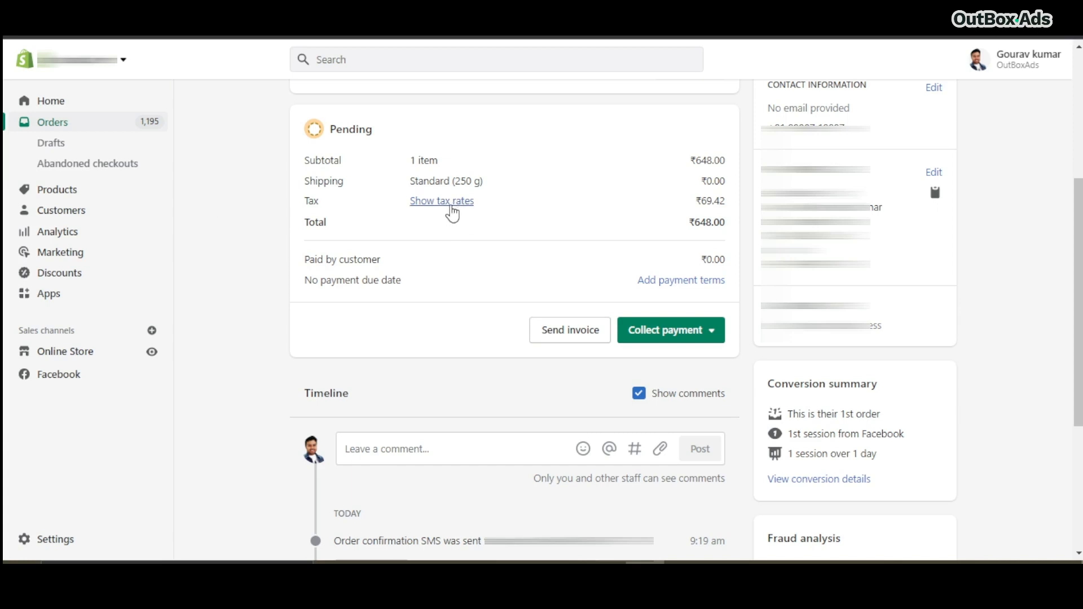
Step: View the CGST and SGST tax rate breakdown of the pending order with Standard shipping, and close it
click(451, 209)
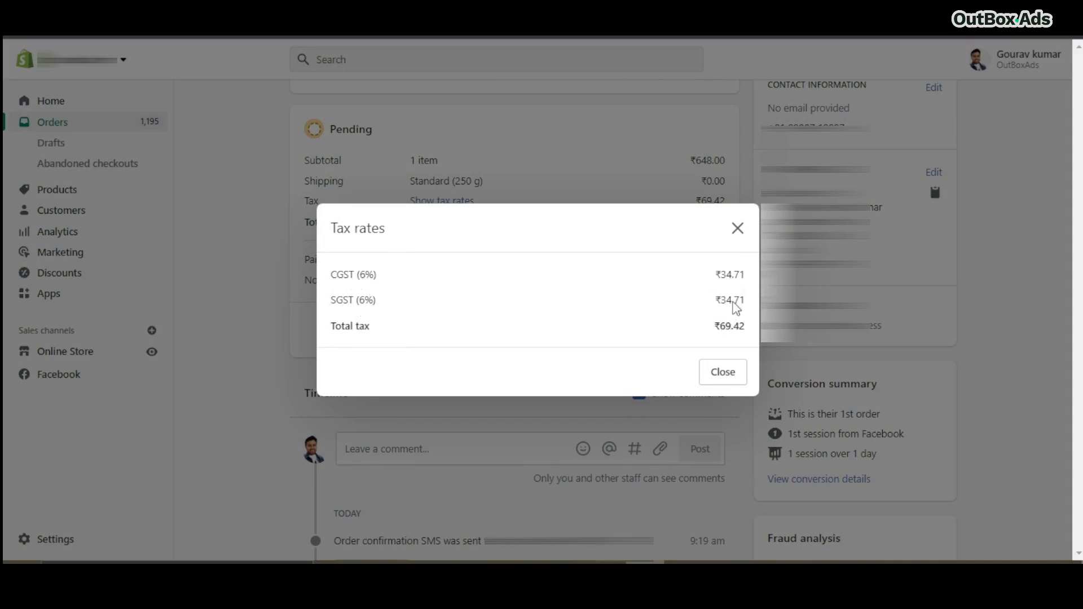
click(737, 227)
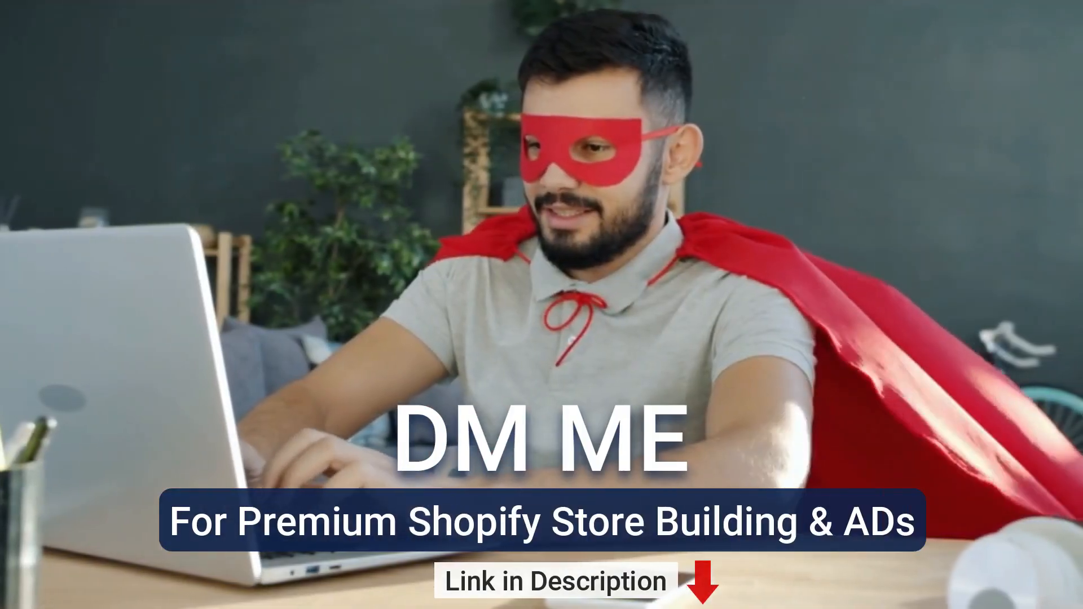